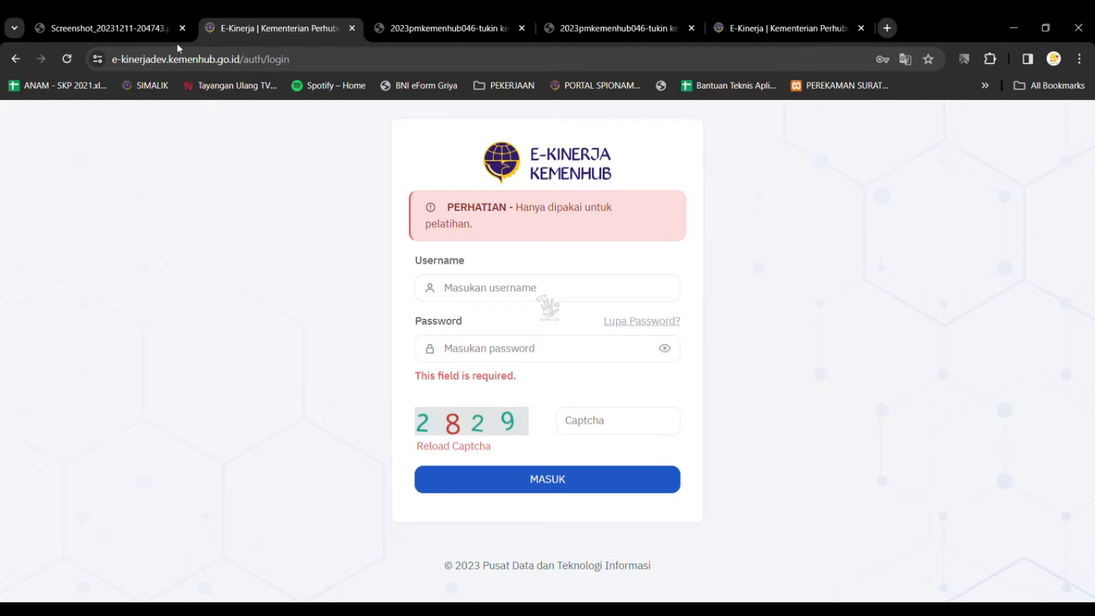
Read the chat screenshot asking for a tutorial on two placements in one year, and return to the E-Kinerja login page.
left_click(128, 34)
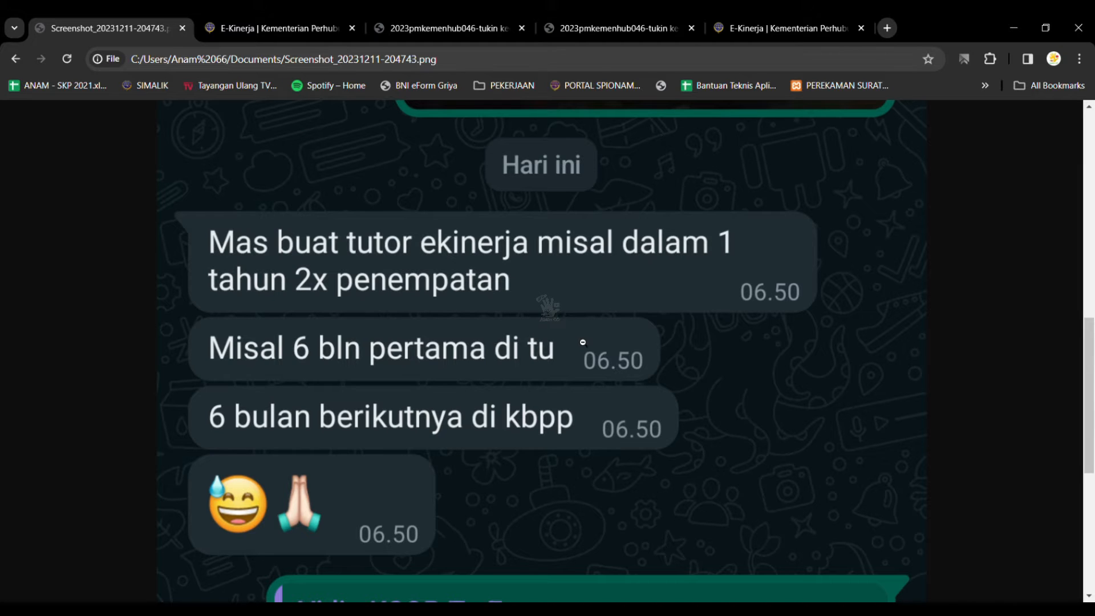
left_click(254, 33)
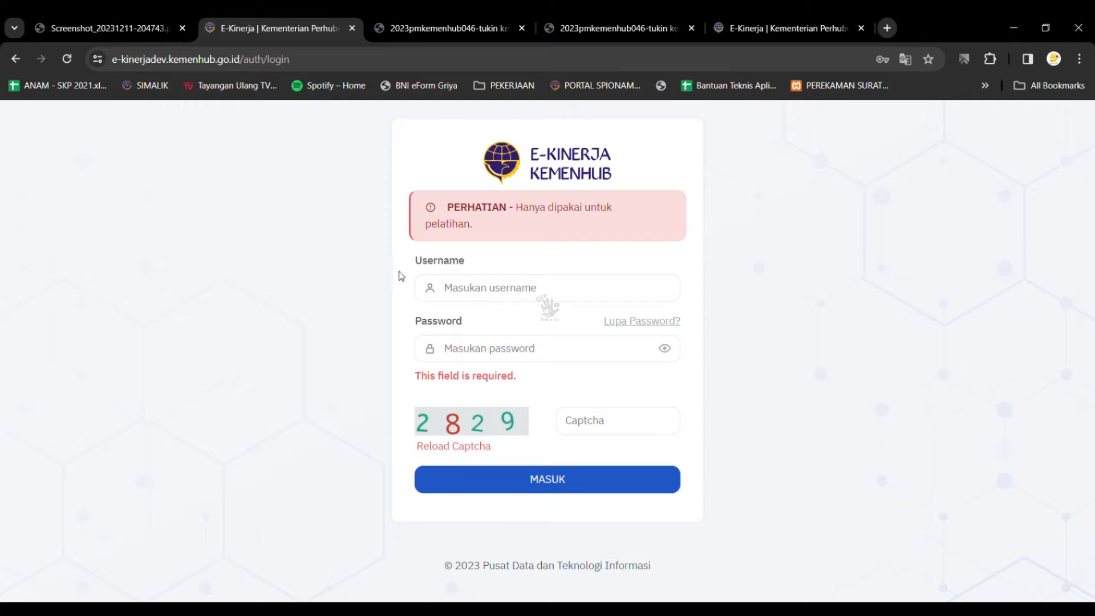
Fill in the employee's username and account password on the login form.
left_click(475, 286)
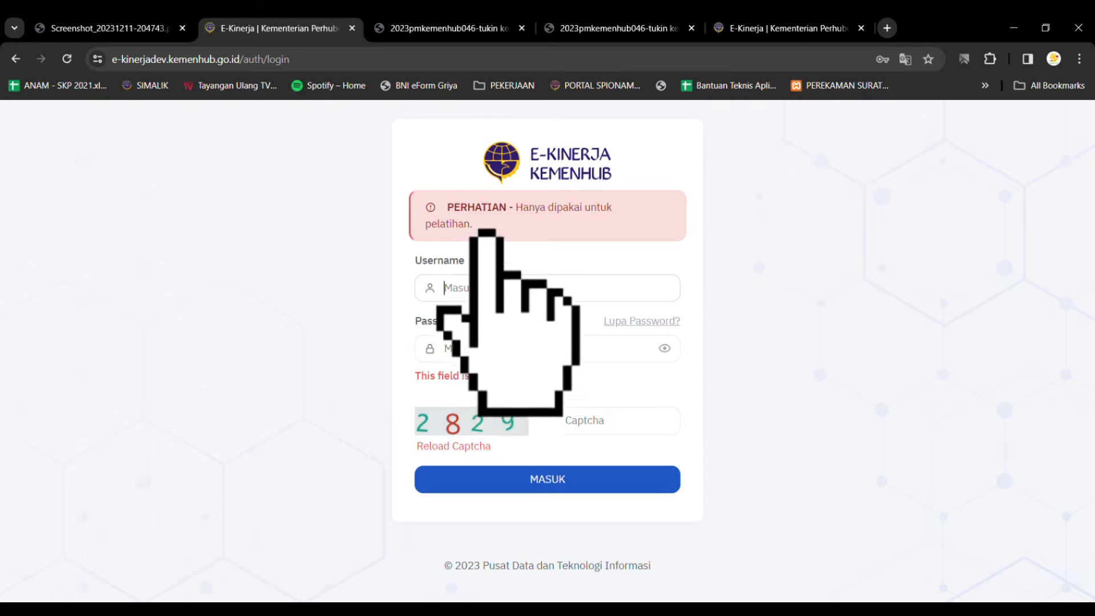
key("ctrl+v")
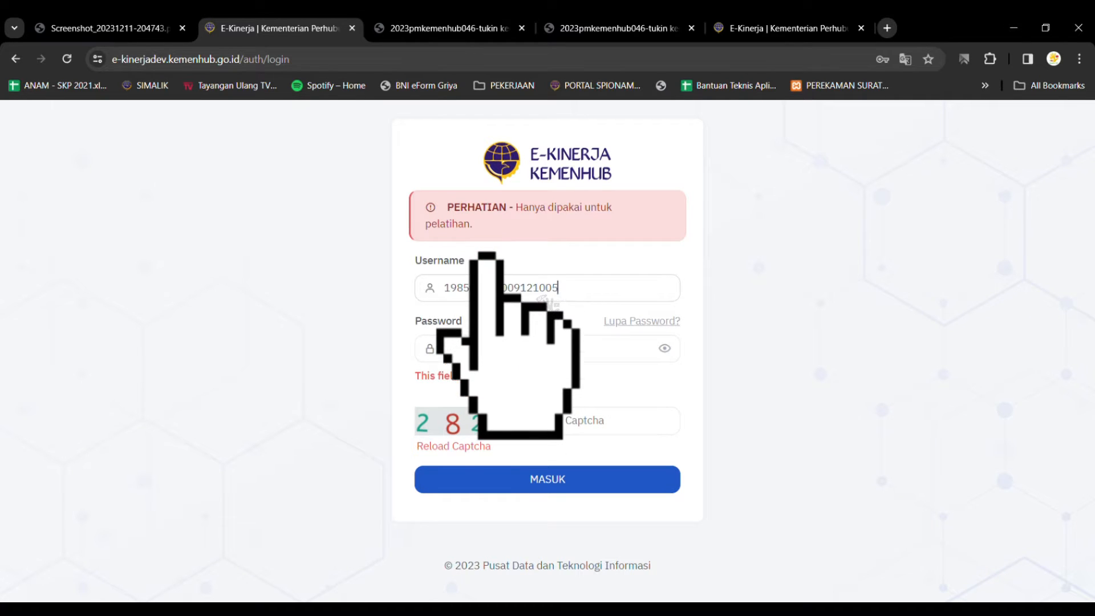
left_click(490, 348)
triple_click(463, 228)
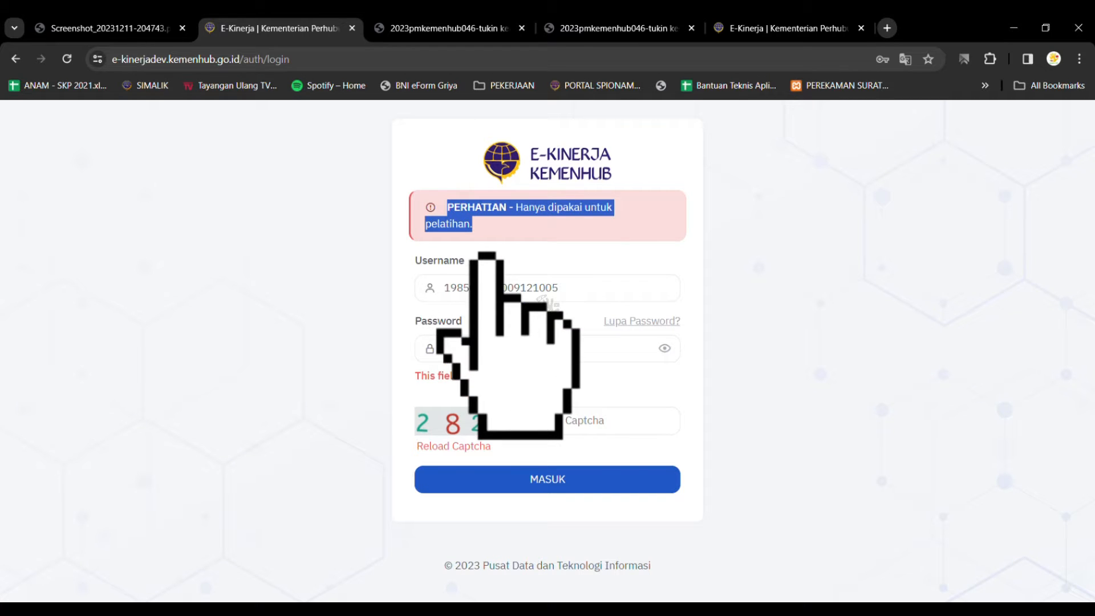
left_click(445, 349)
type("•••••")
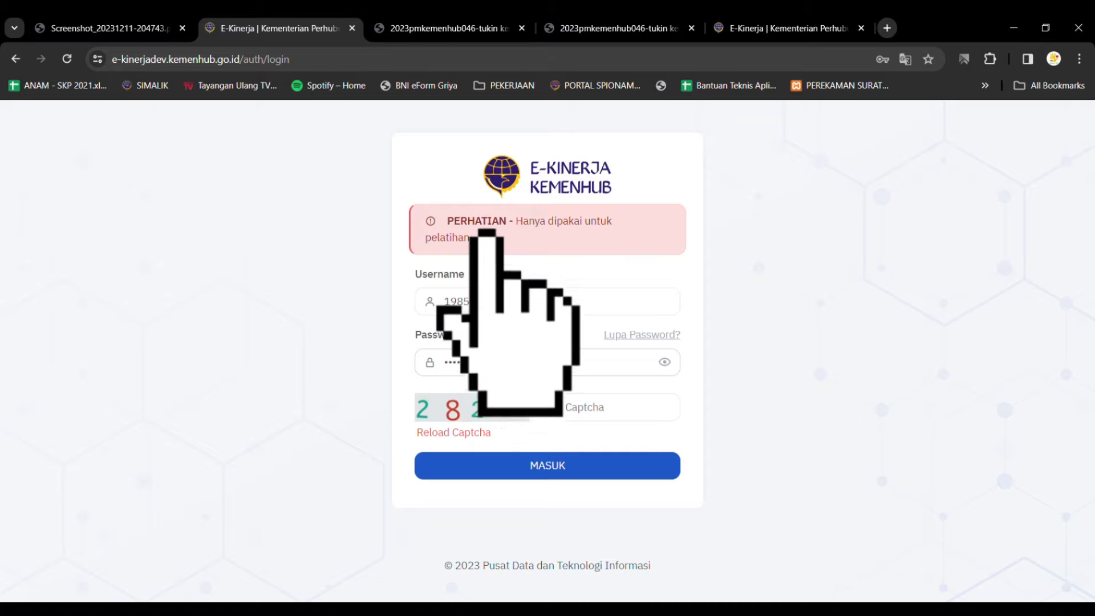
Try to sign in with the displayed captcha code.
left_click(603, 421)
type("2829")
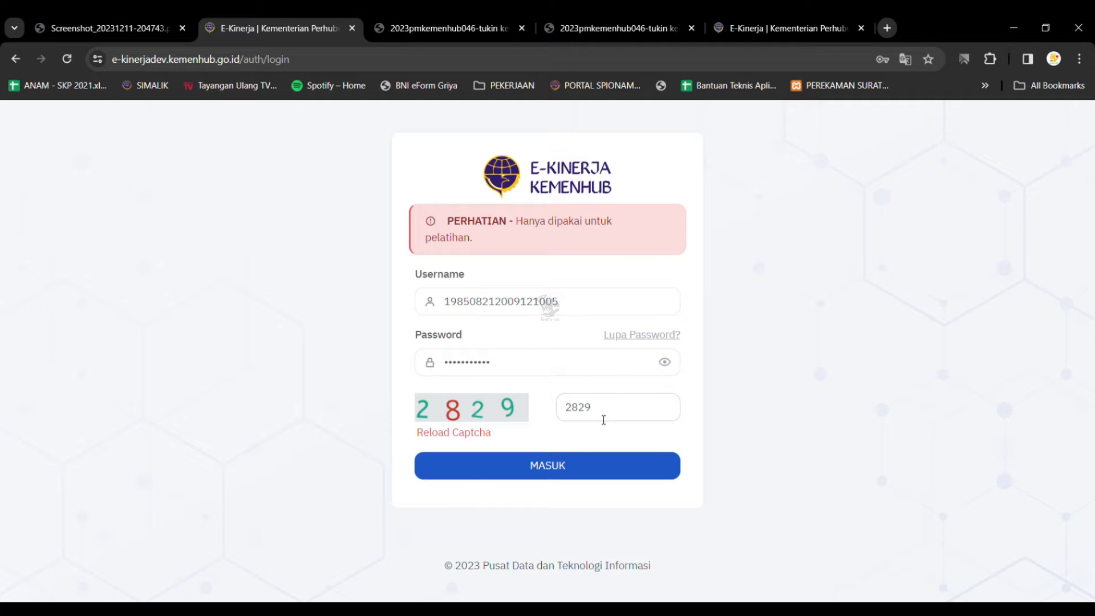
left_click(572, 466)
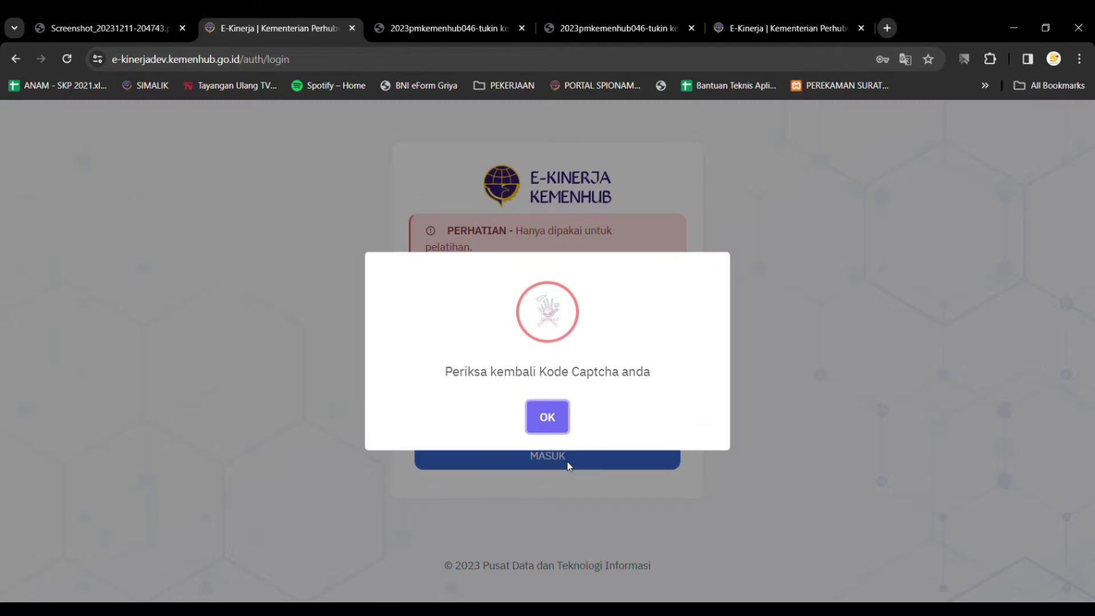
left_click(553, 418)
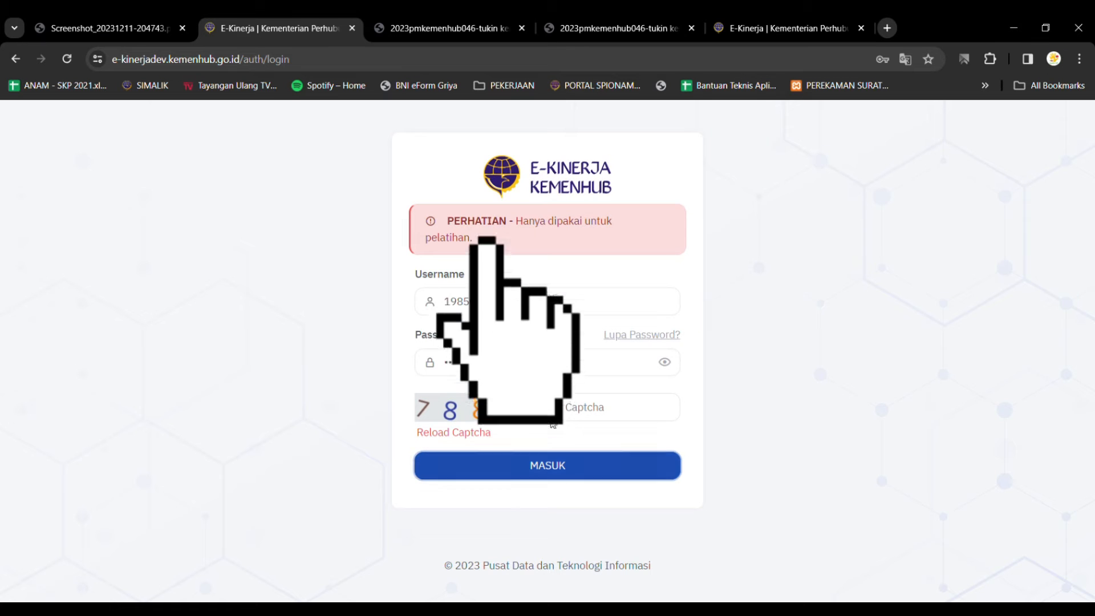
Enter the new captcha code and sign in to the employee's dashboard.
left_click(636, 421)
type("7883")
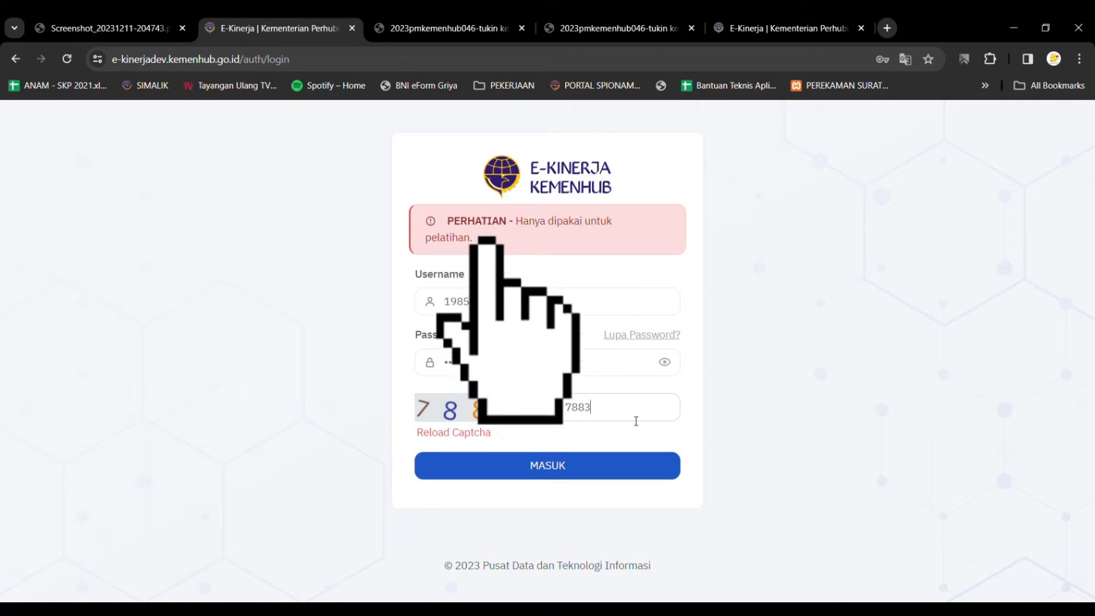
left_click(600, 466)
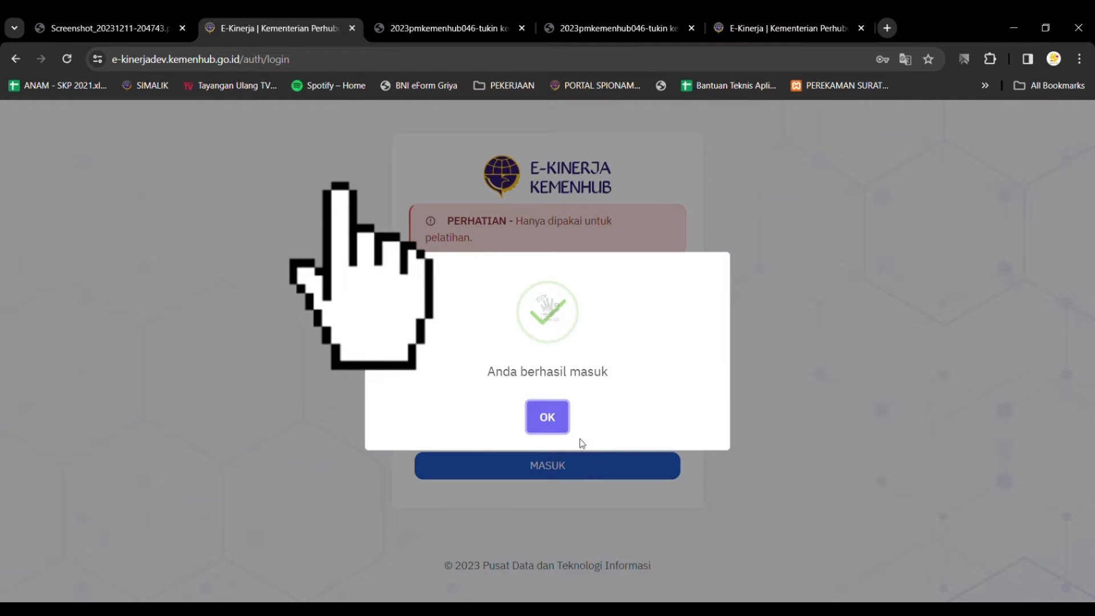
left_click(561, 426)
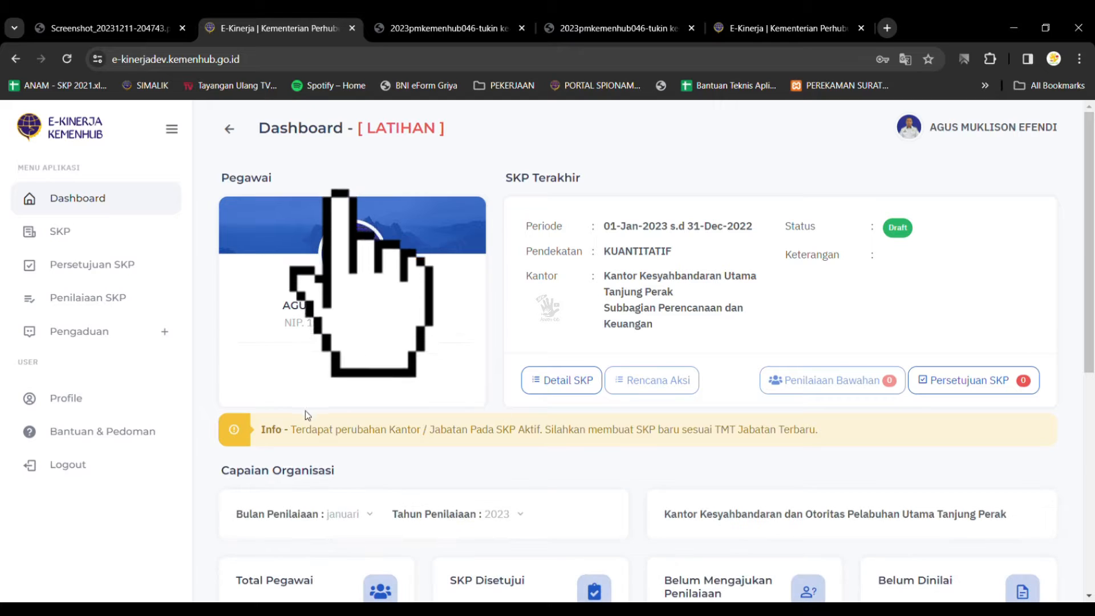
Examine the dashboard notice about the office or position change and the period of the latest SKP.
triple_click(273, 433)
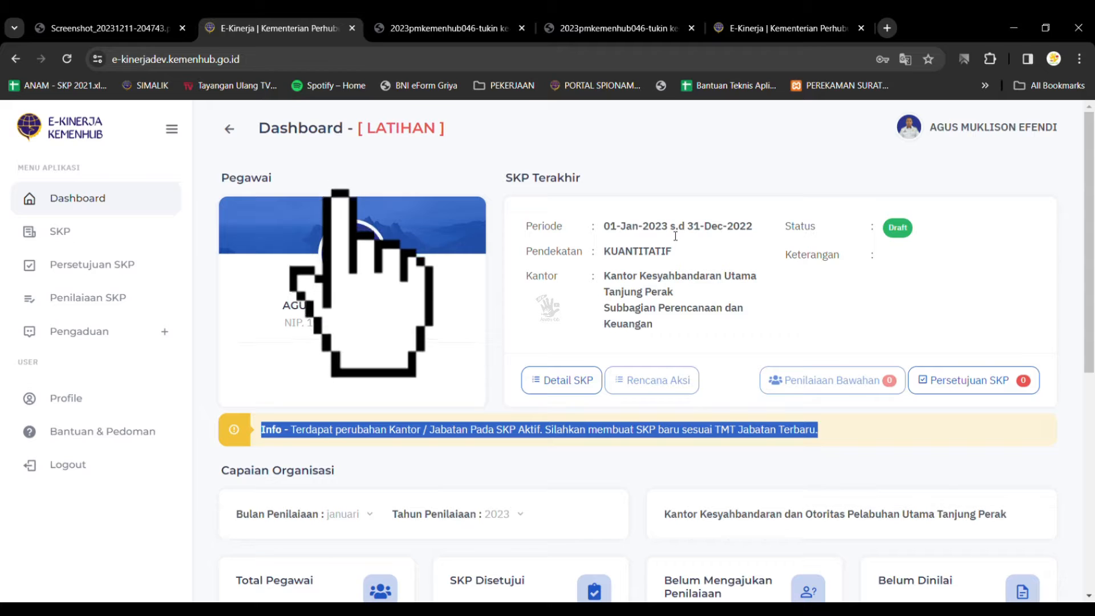
double_click(632, 229)
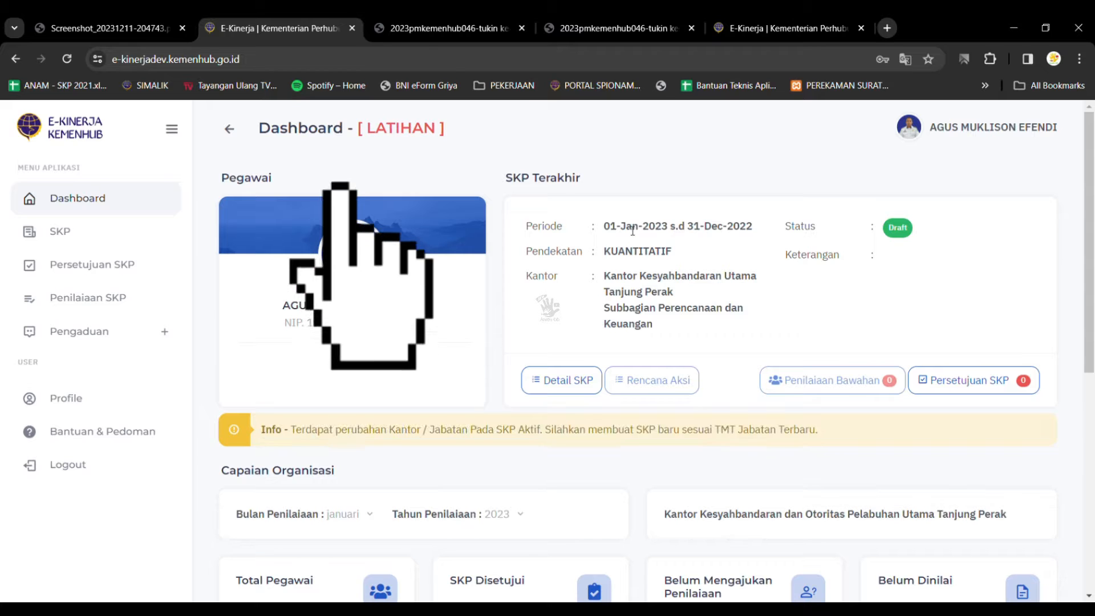
double_click(713, 226)
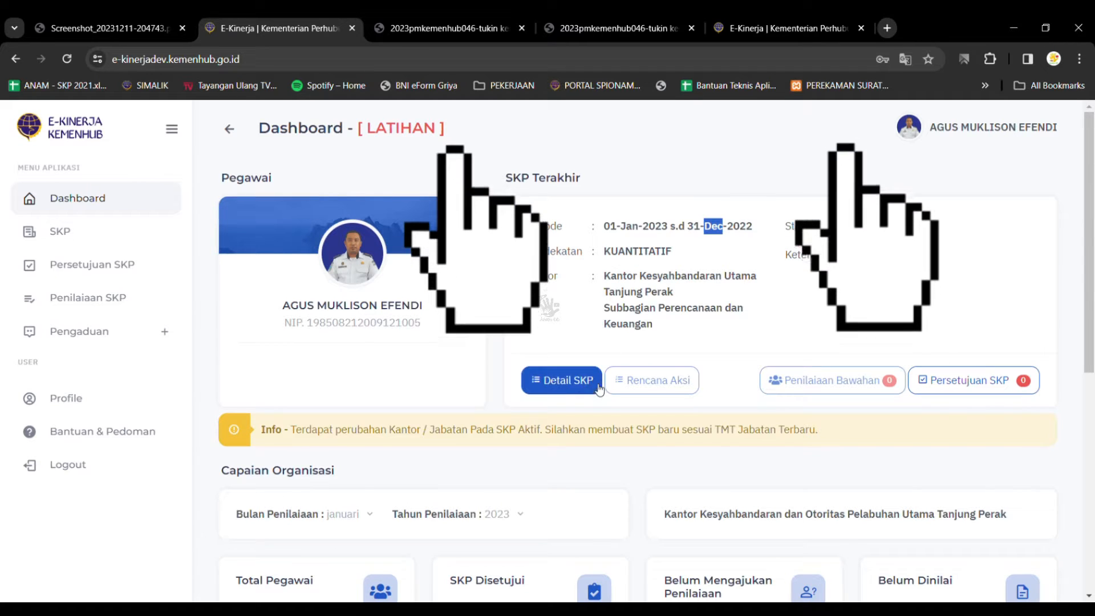
Open the SKP page and compare the offices of the employee and the appraiser with the details of the listed draft SKP.
left_click(72, 238)
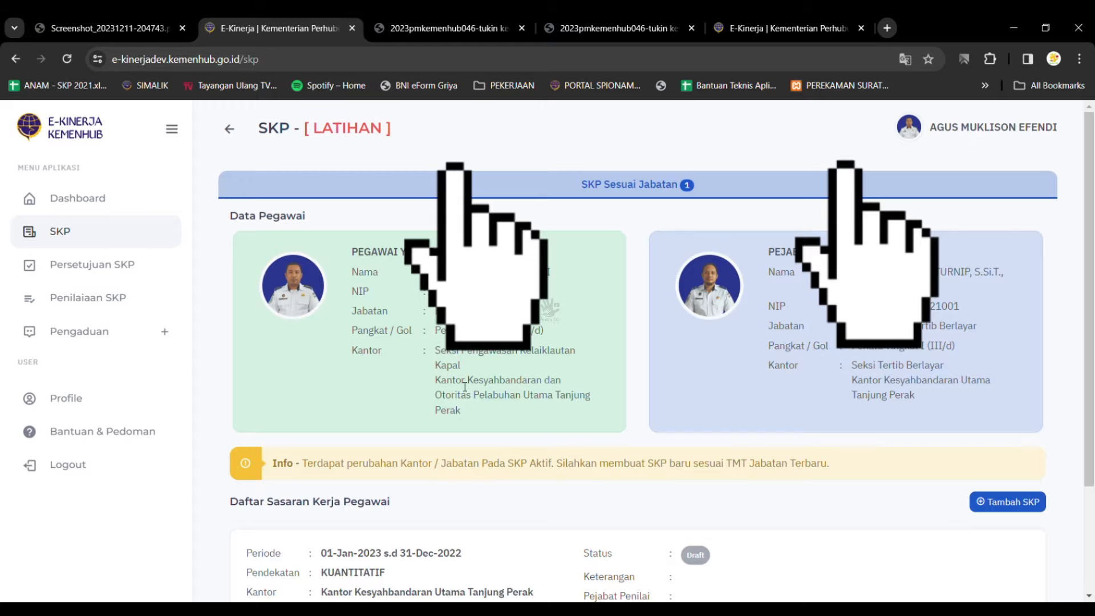
double_click(456, 381)
double_click(508, 381)
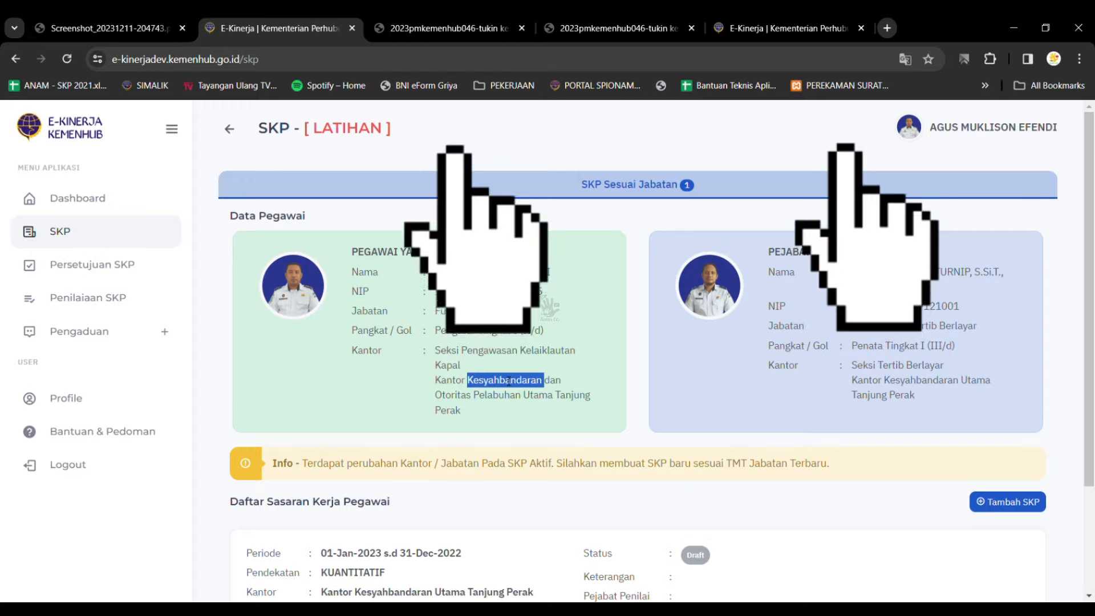
triple_click(508, 381)
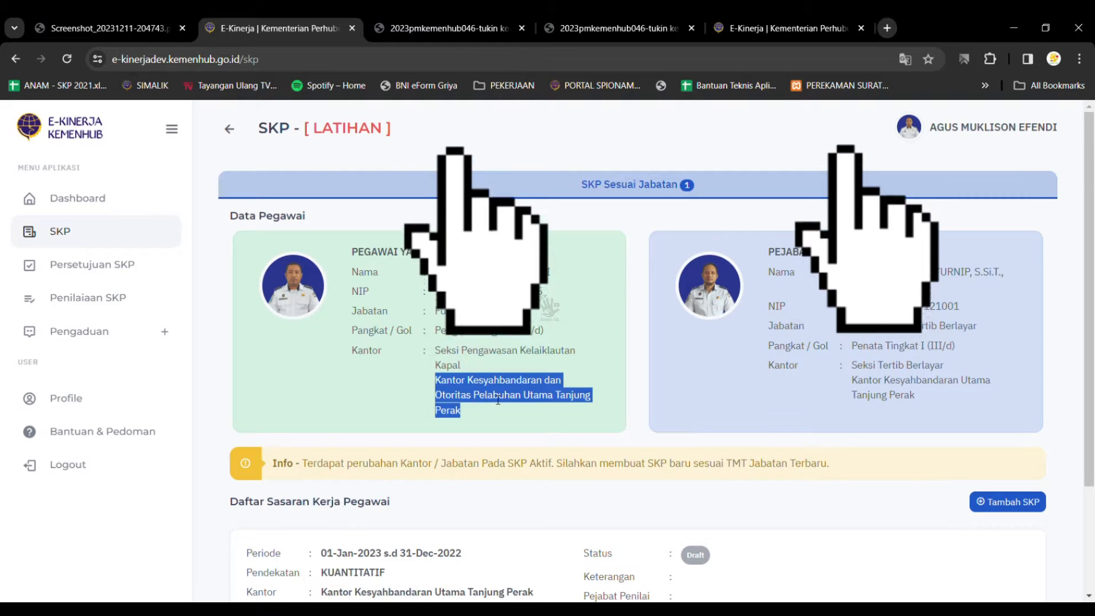
triple_click(915, 391)
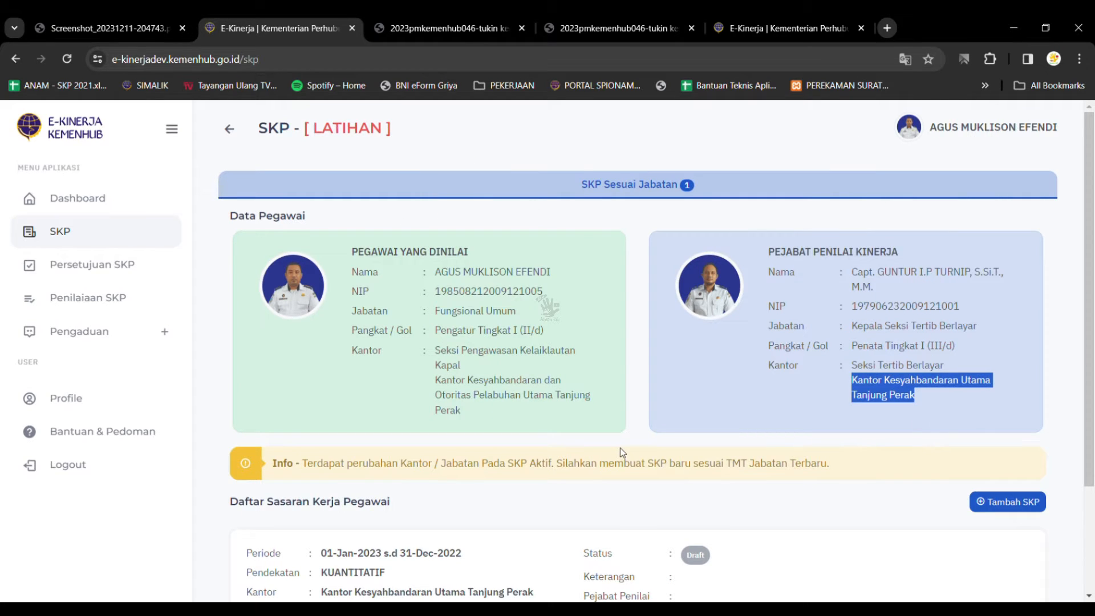
scroll(710, 495, "down", 3)
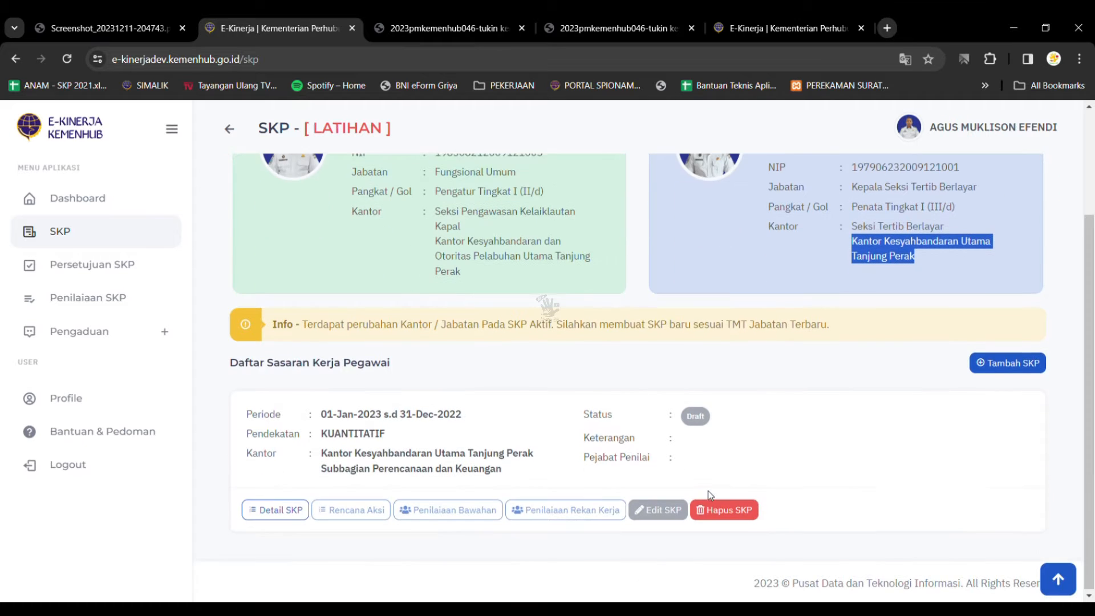
left_click_drag(243, 416, 571, 470)
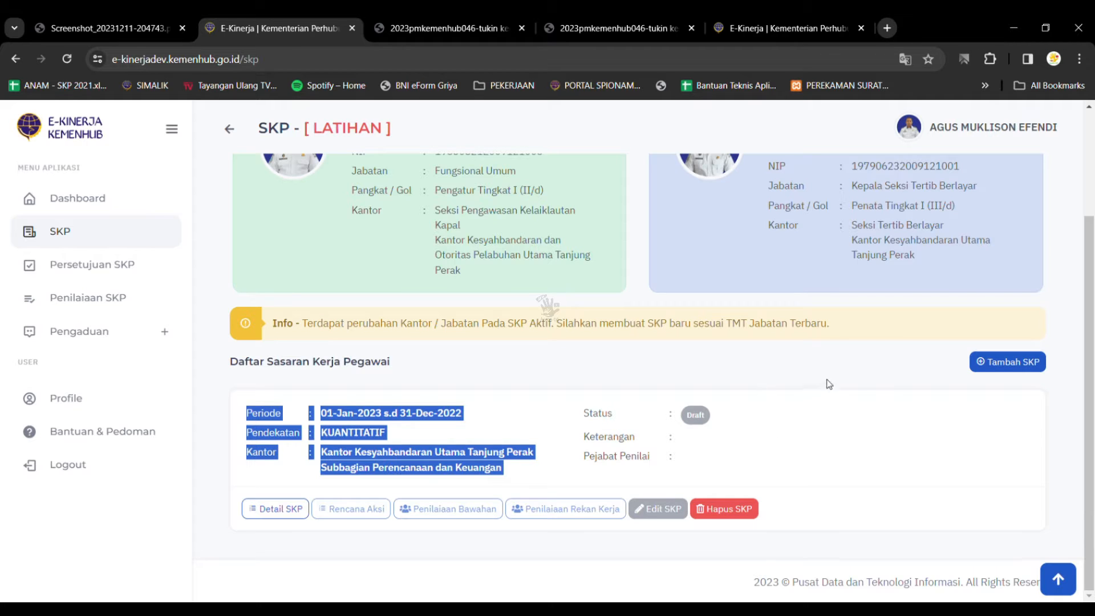
Try to add a new SKP to the employee's SKP list.
left_click(1012, 370)
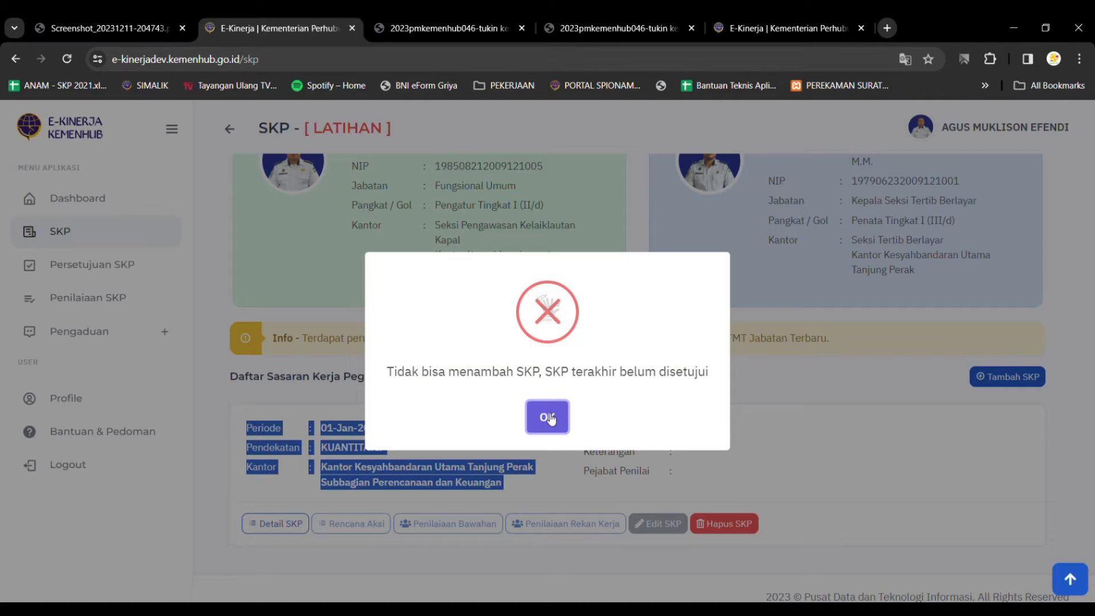
left_click(548, 417)
Open the draft SKP's details and select the appraiser's employee number (NIP) for copying.
left_click(655, 442)
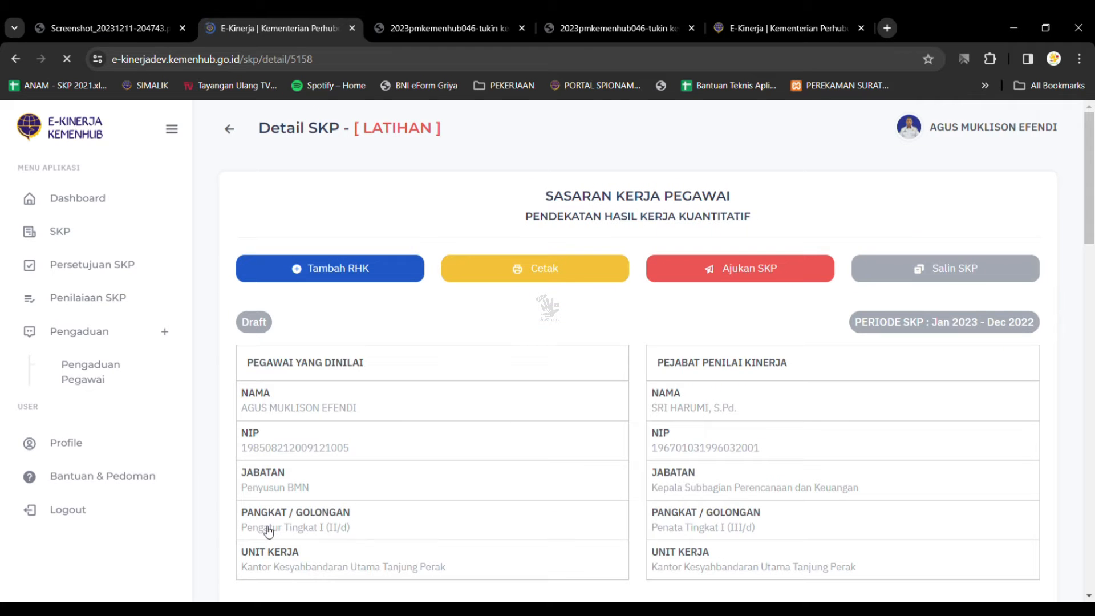
double_click(743, 455)
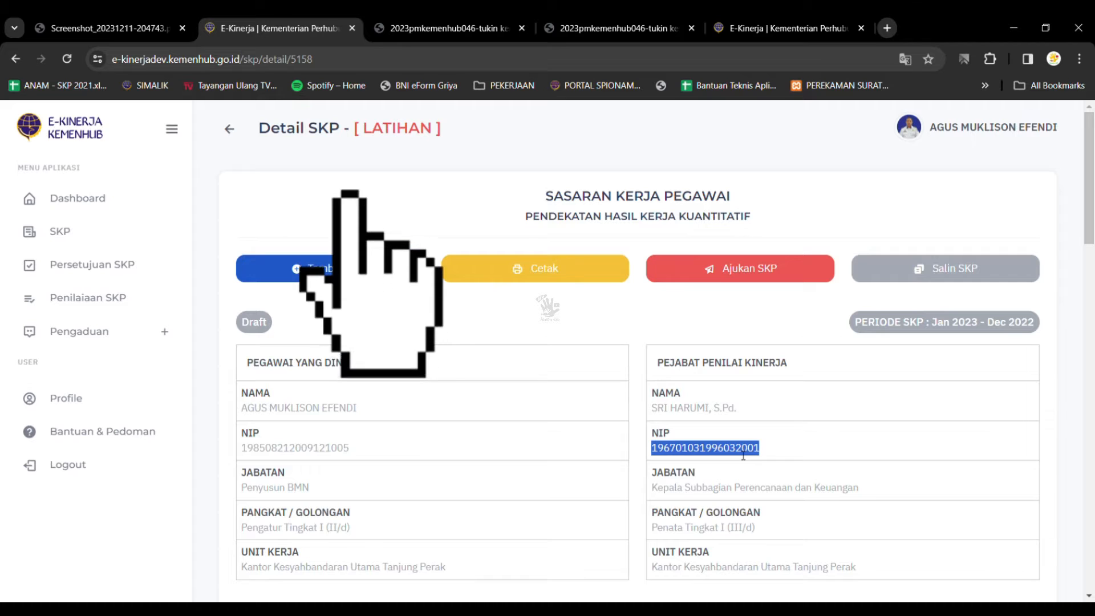
Log out of the account in the other E-Kinerja tab and replace the username with the appraiser's employee number.
left_click(816, 24)
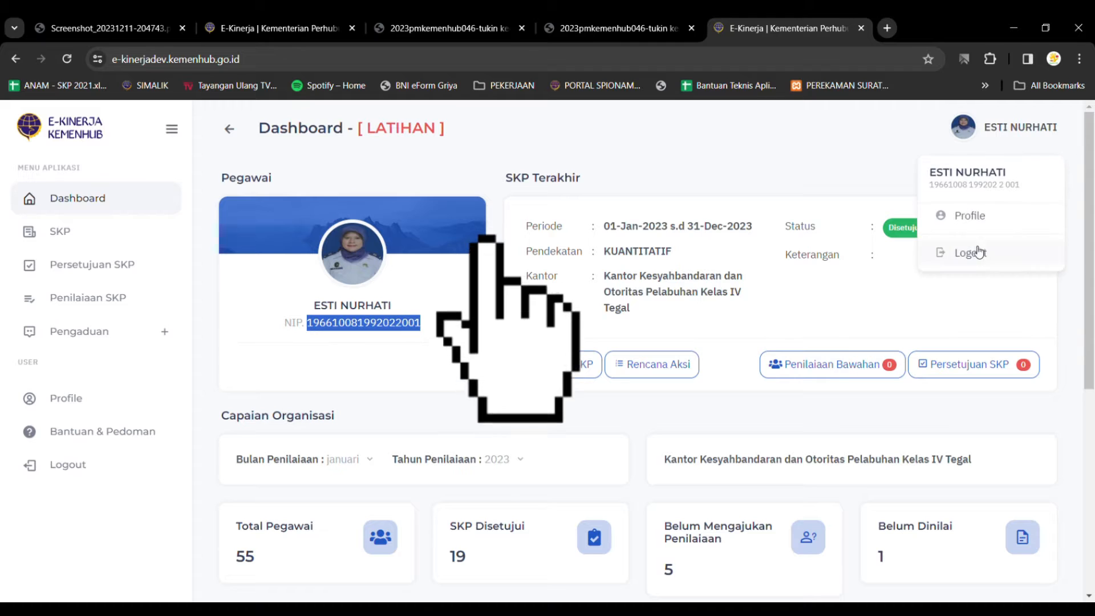
left_click(979, 252)
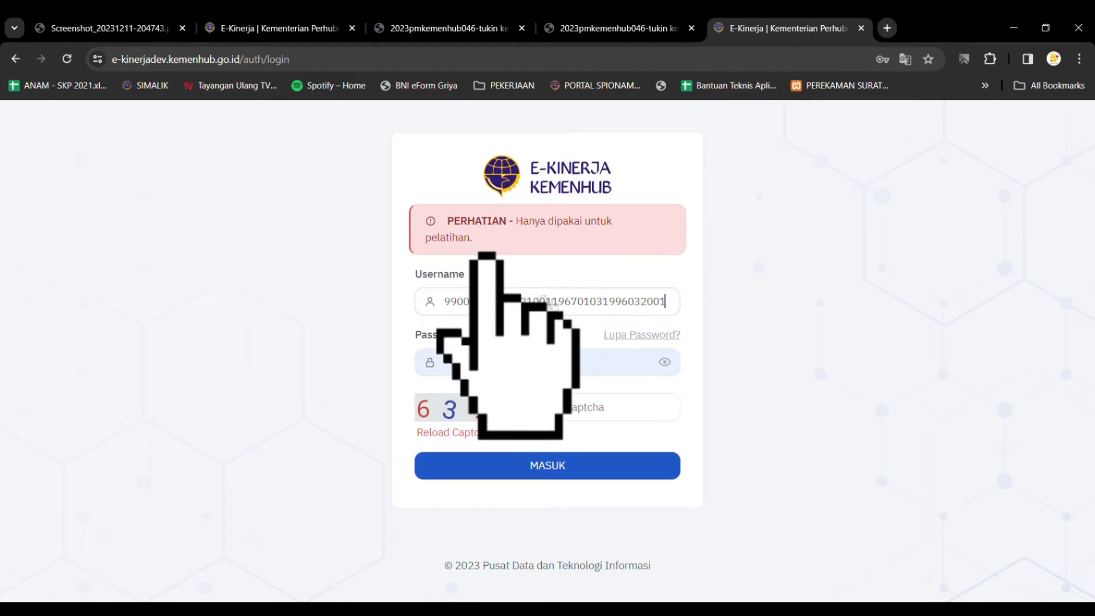
key("ctrl+a")
key("BackSpace")
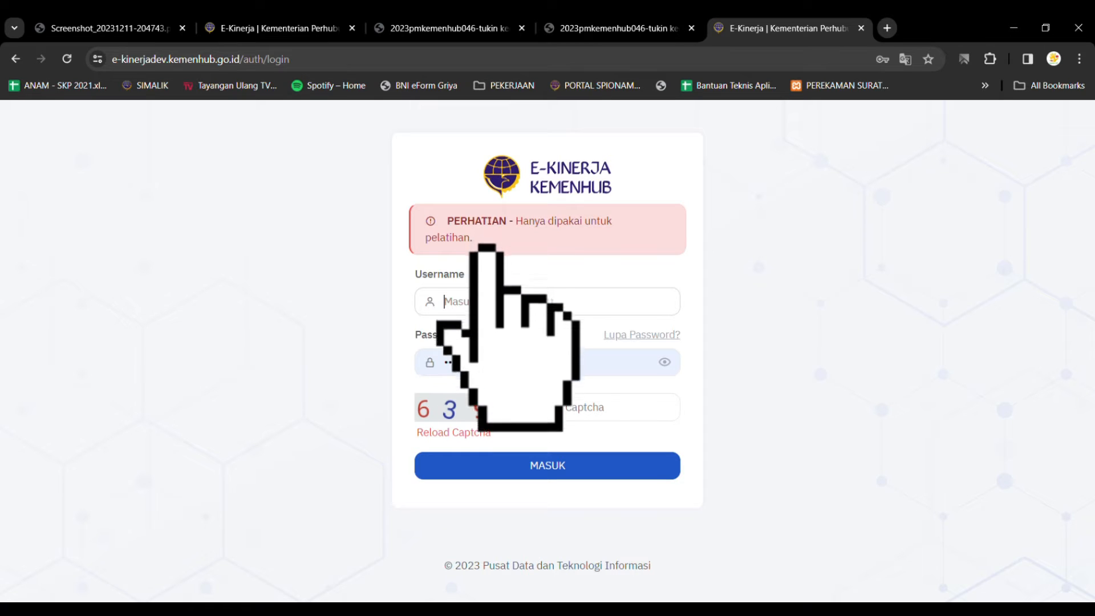
key("ctrl+v")
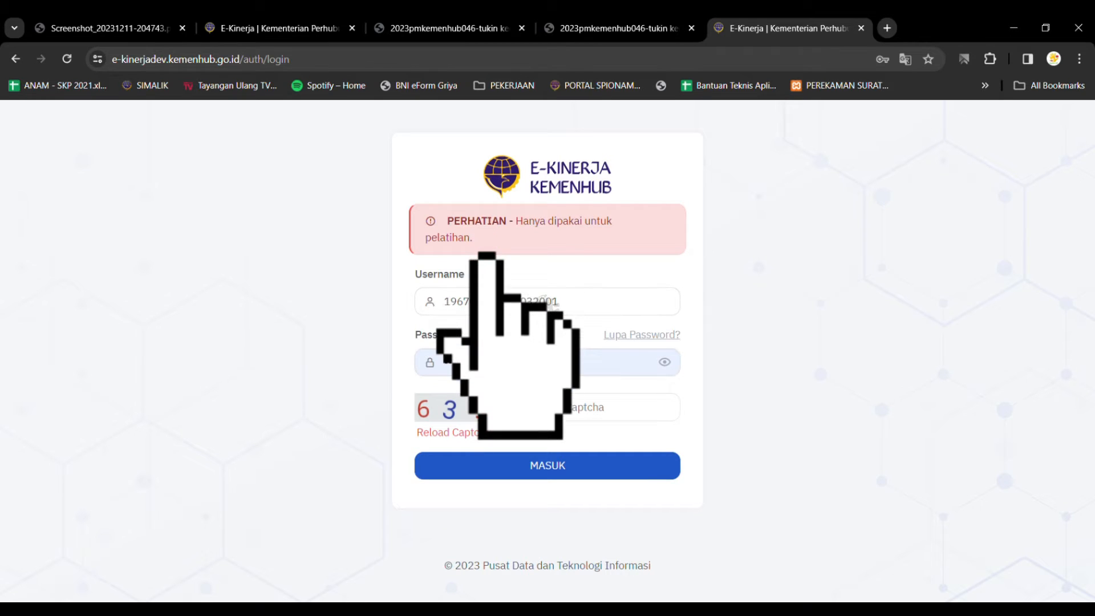
Enter the appraiser's account password and the captcha code, and sign in to the appraiser's dashboard.
key("Tab")
key("BackSpace")
type("•")
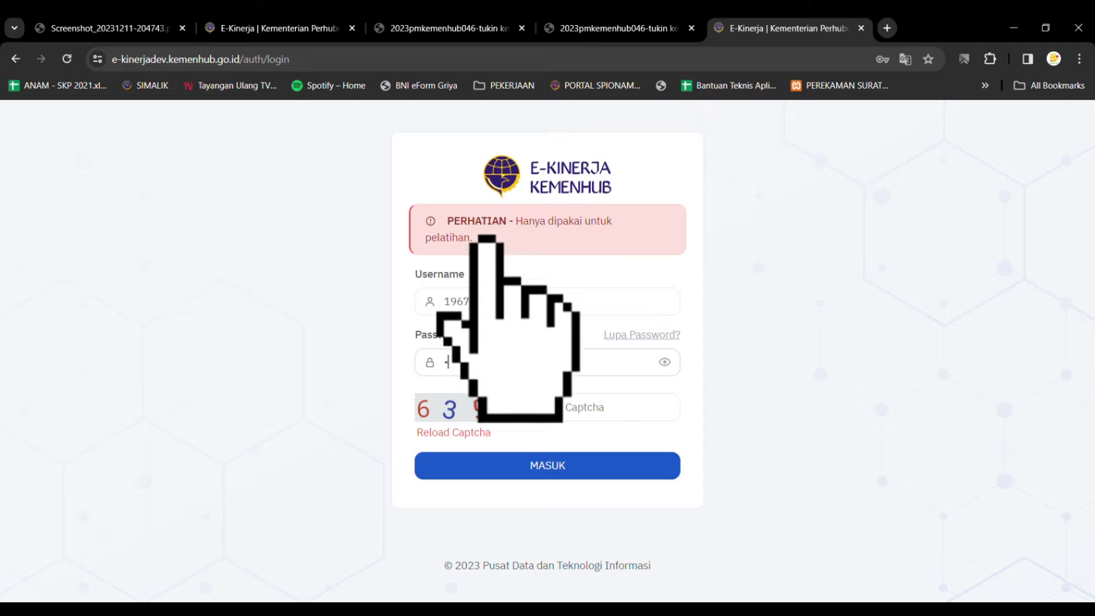
type("•")
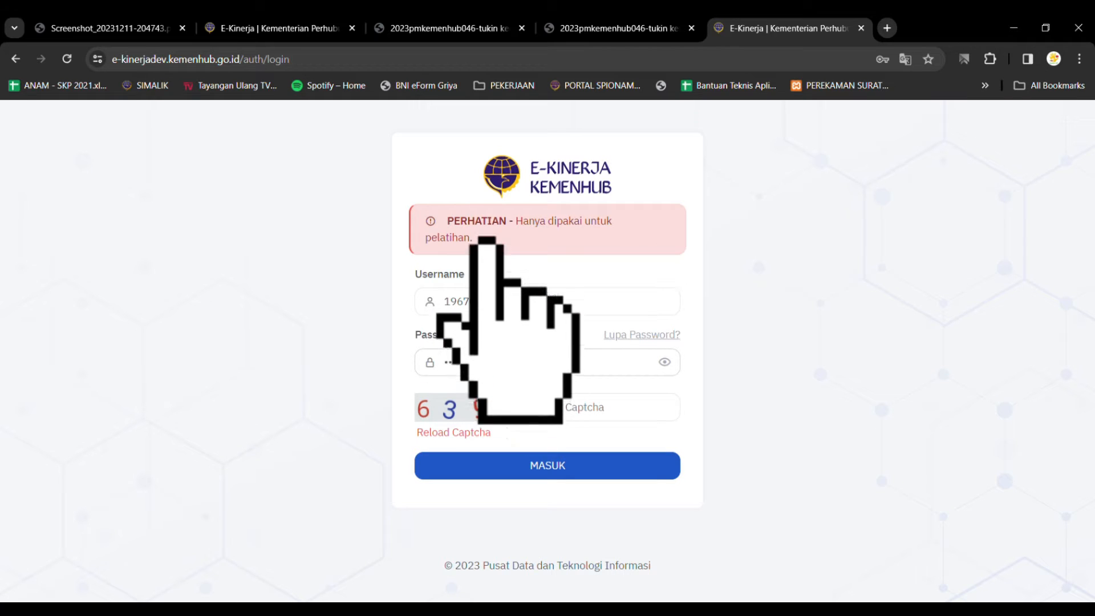
type("••••••••")
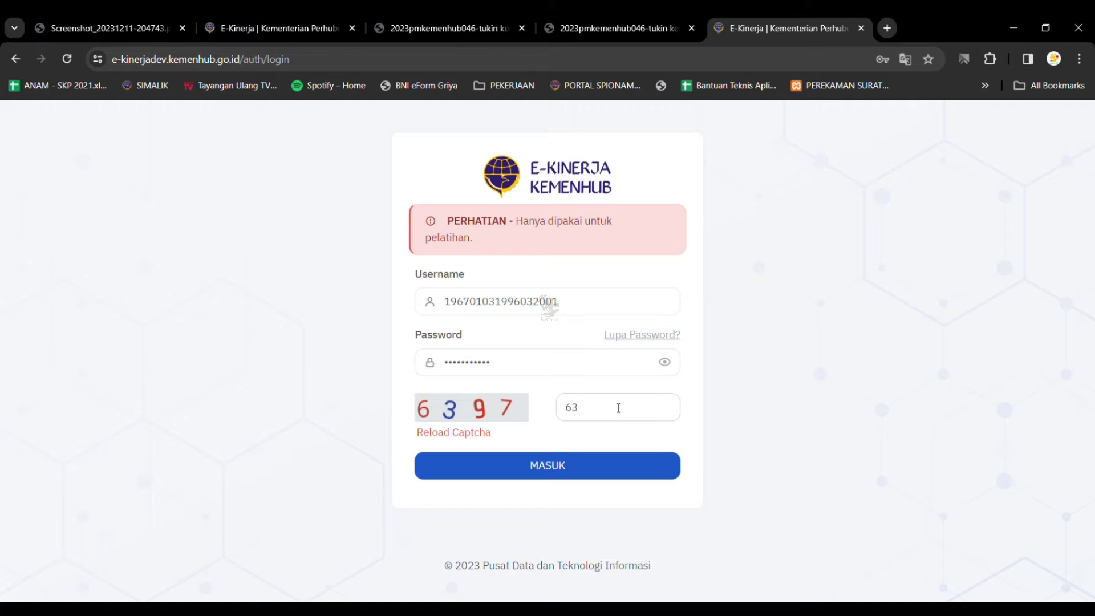
type("7")
left_click(628, 454)
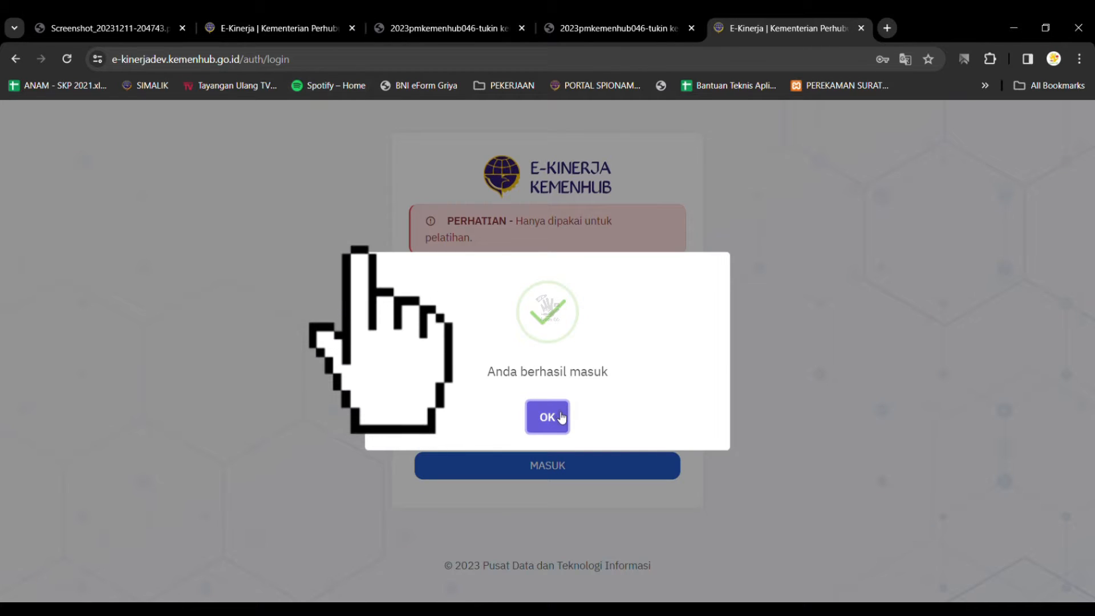
left_click(556, 418)
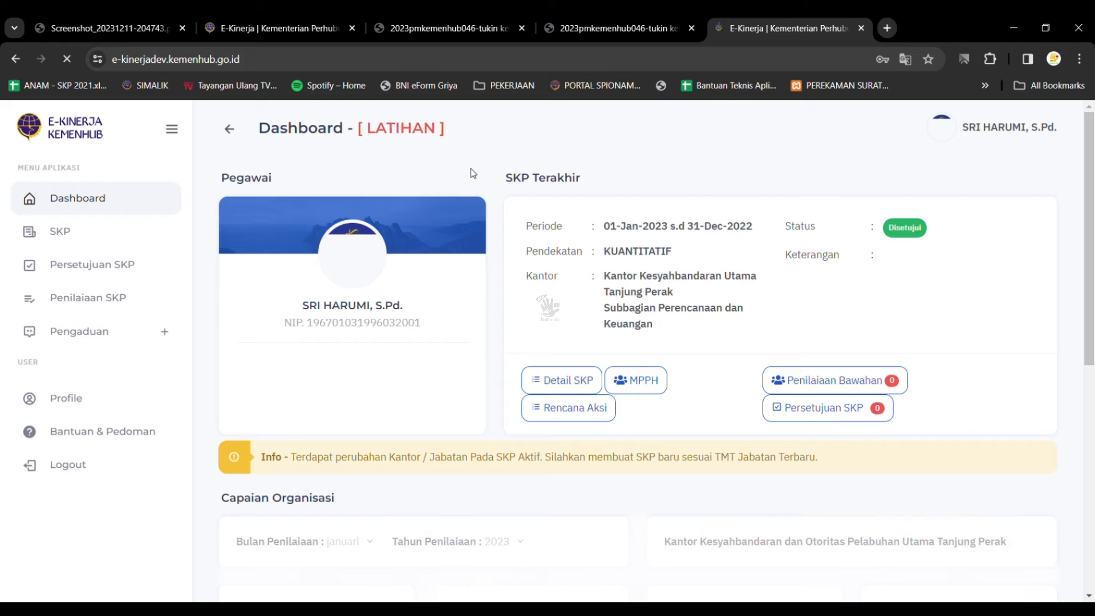
Log out of the appraiser's account.
left_click(1016, 129)
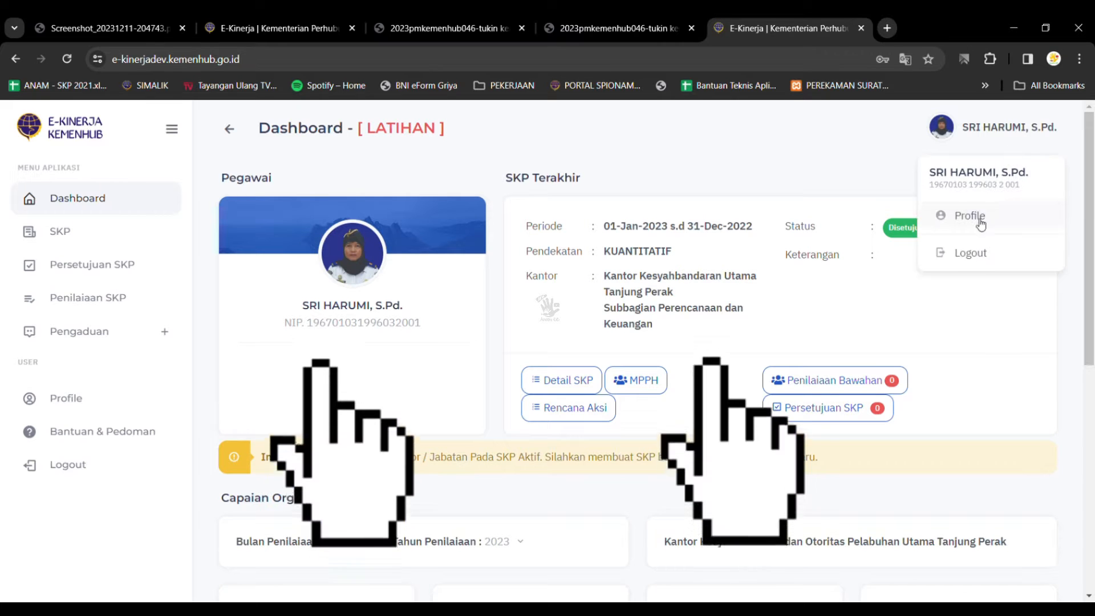
left_click(986, 255)
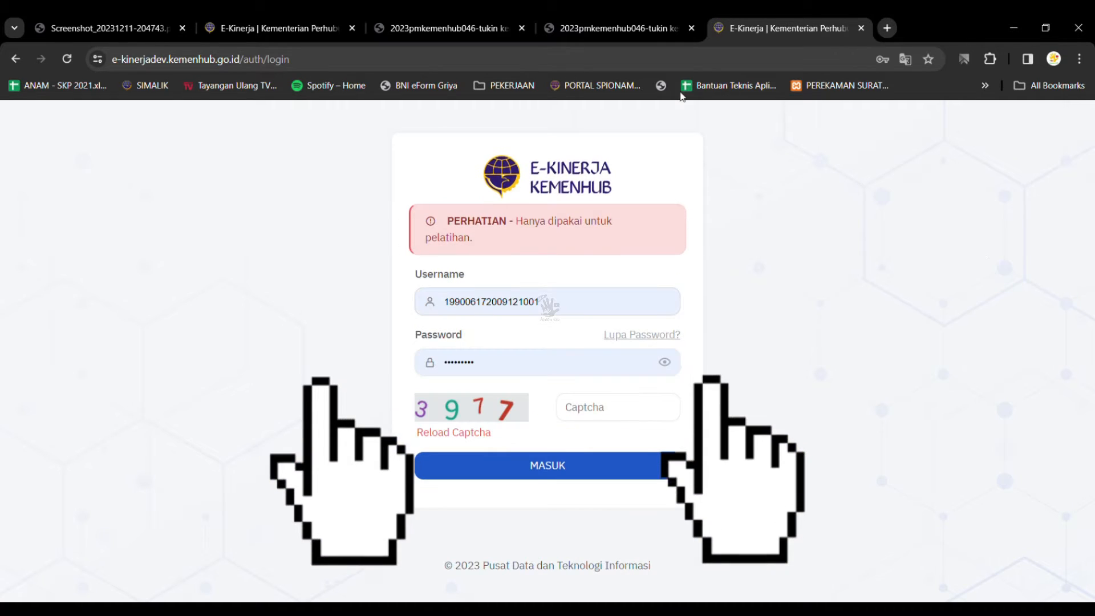
Copy the assessed employee's number (NIP) from the draft SKP details and replace the username on the other tab's login form with it.
left_click(264, 29)
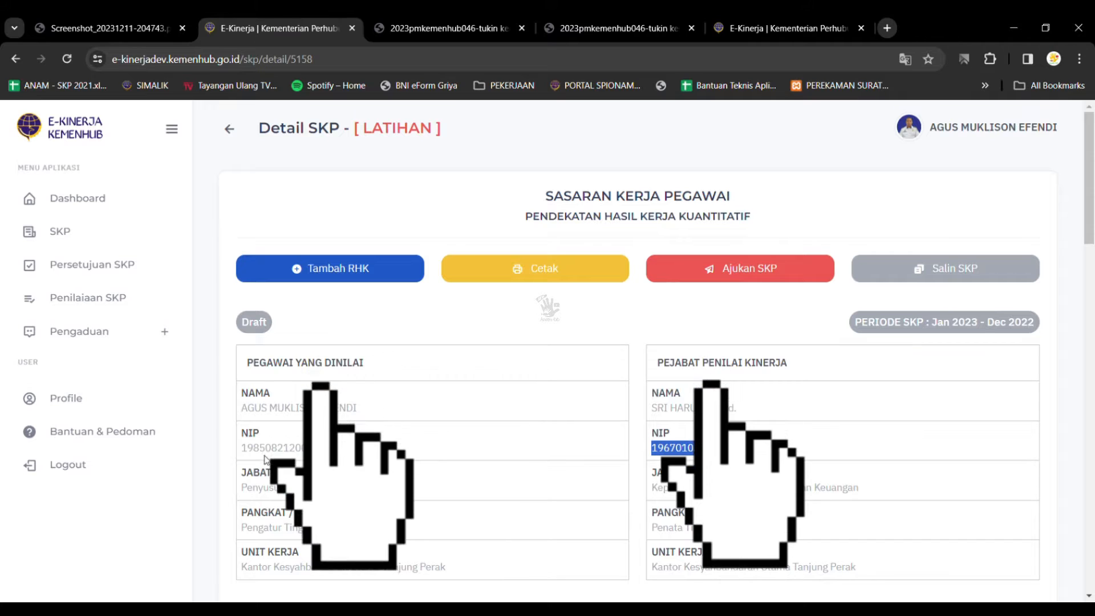
double_click(285, 447)
key("ctrl+c")
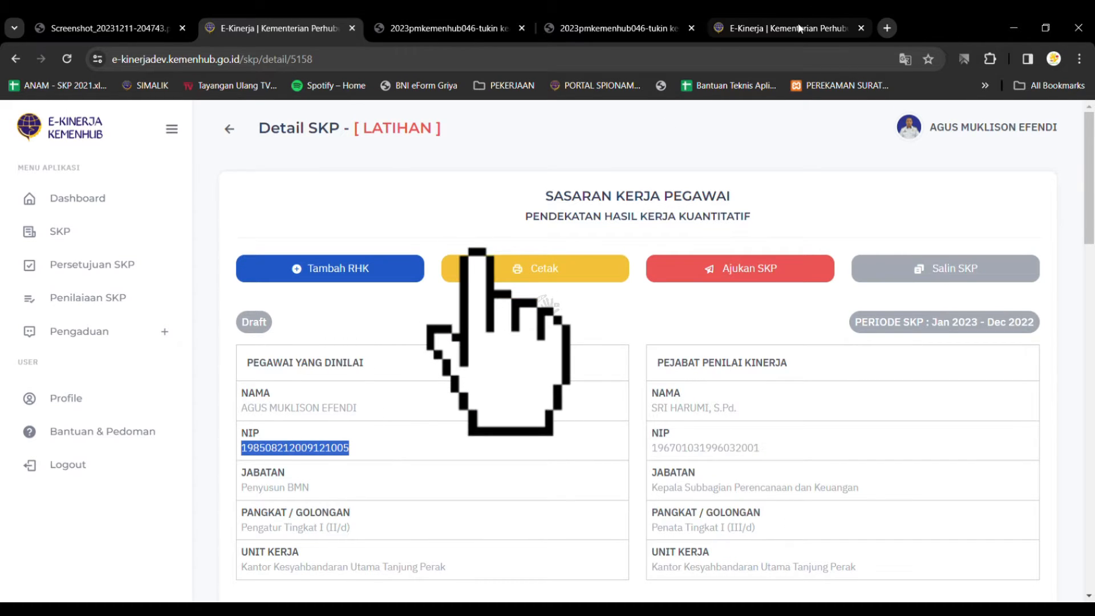
left_click(821, 25)
double_click(568, 307)
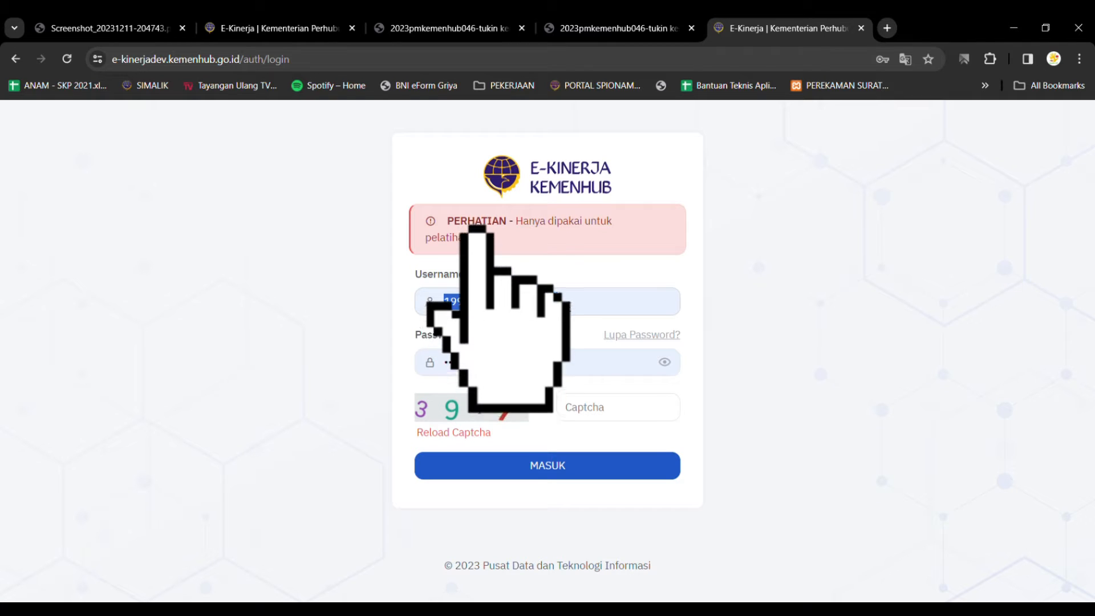
key("ctrl+v")
Enter the employee's account password and the captcha code, and sign in to the employee's dashboard.
key("Tab")
key("ctrl+v")
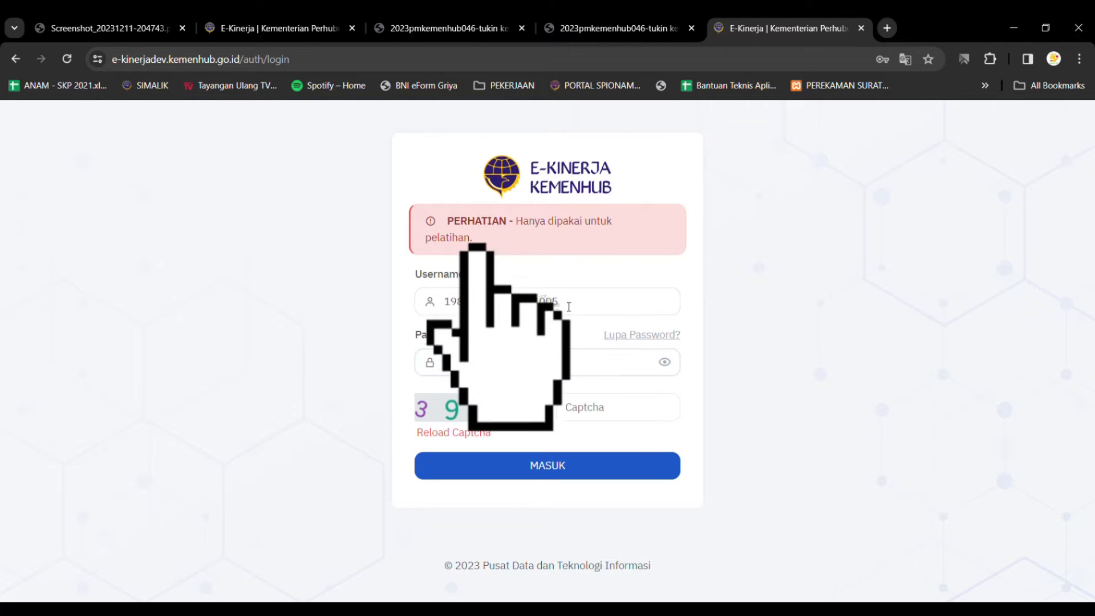
key("BackSpace")
key("ctrl+v")
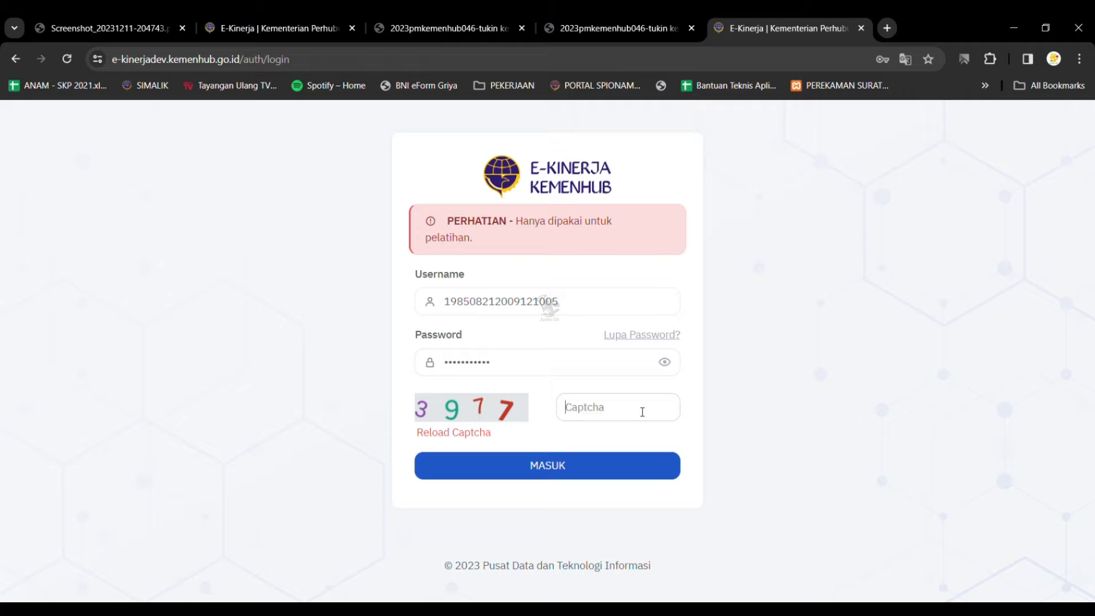
key("Return")
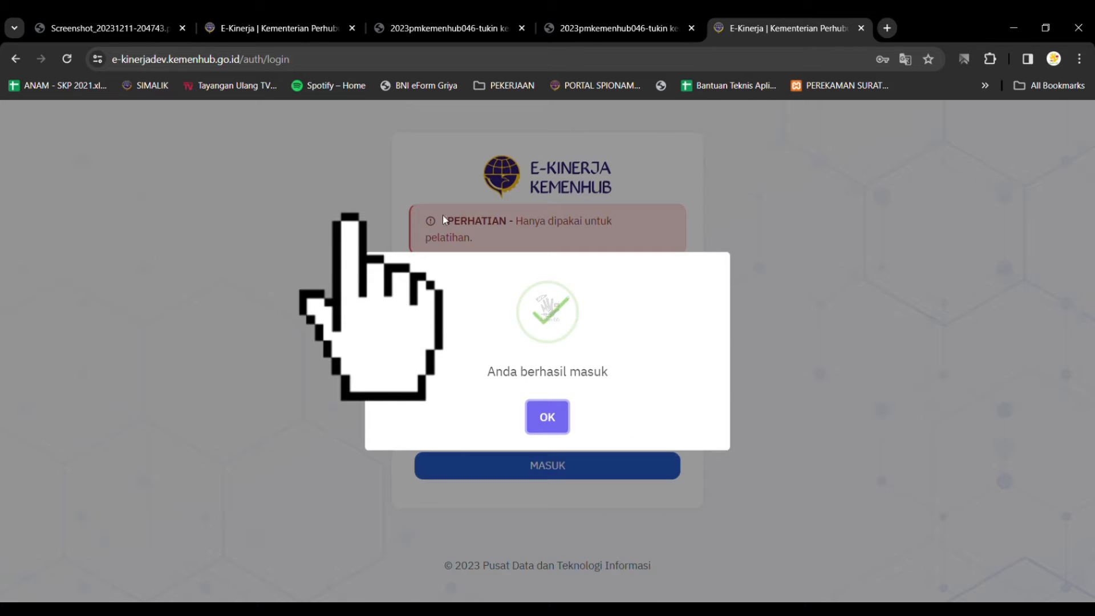
left_click(547, 417)
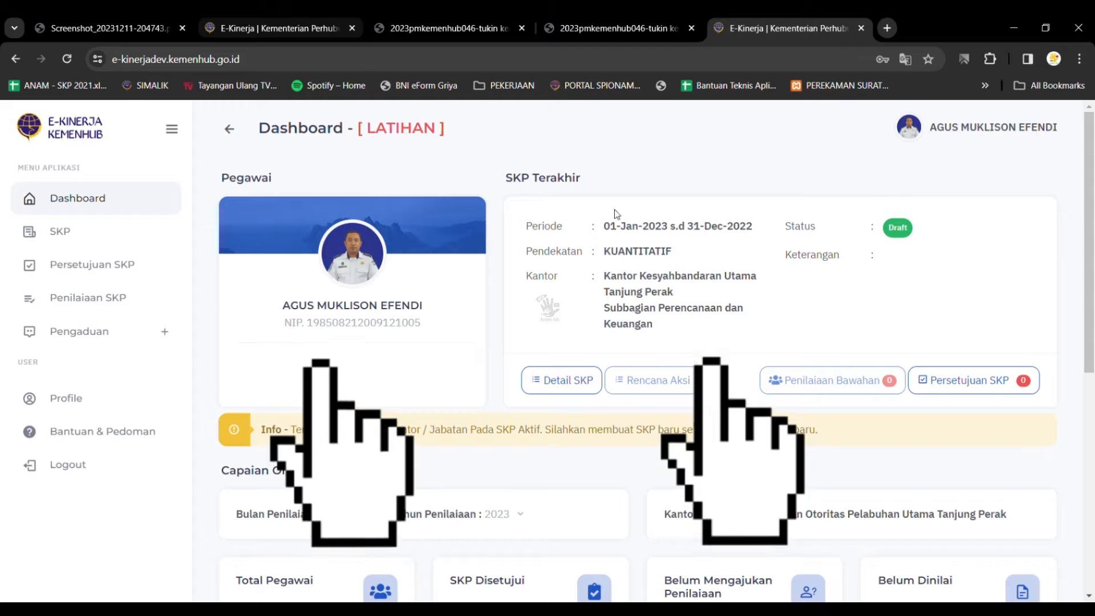
Open the draft SKP's details from the dashboard and try to submit the SKP for approval.
left_click(564, 381)
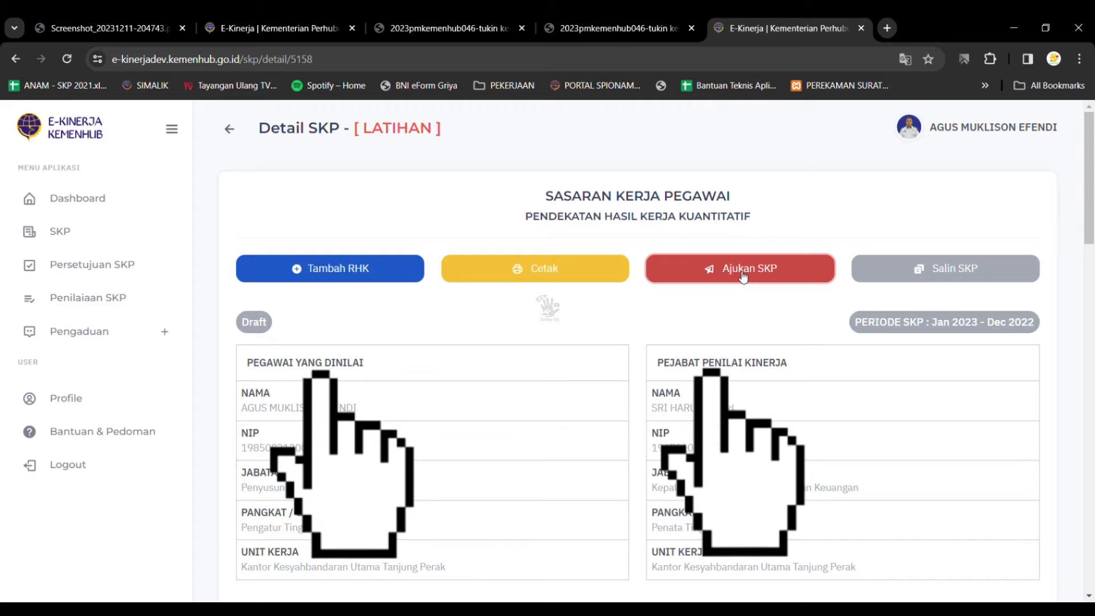
left_click(741, 274)
left_click(507, 448)
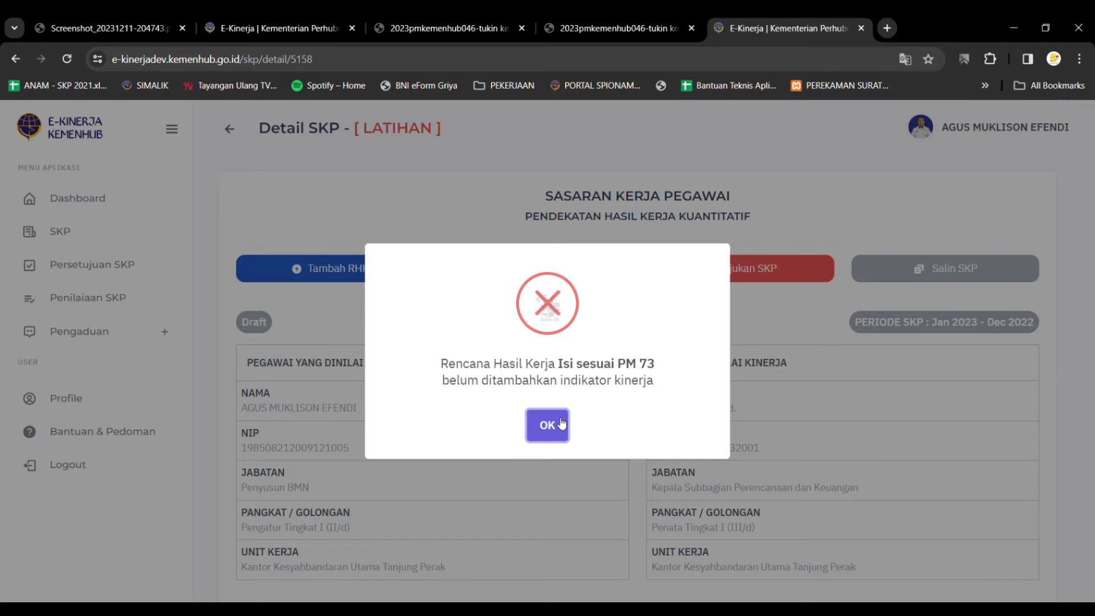
left_click(562, 423)
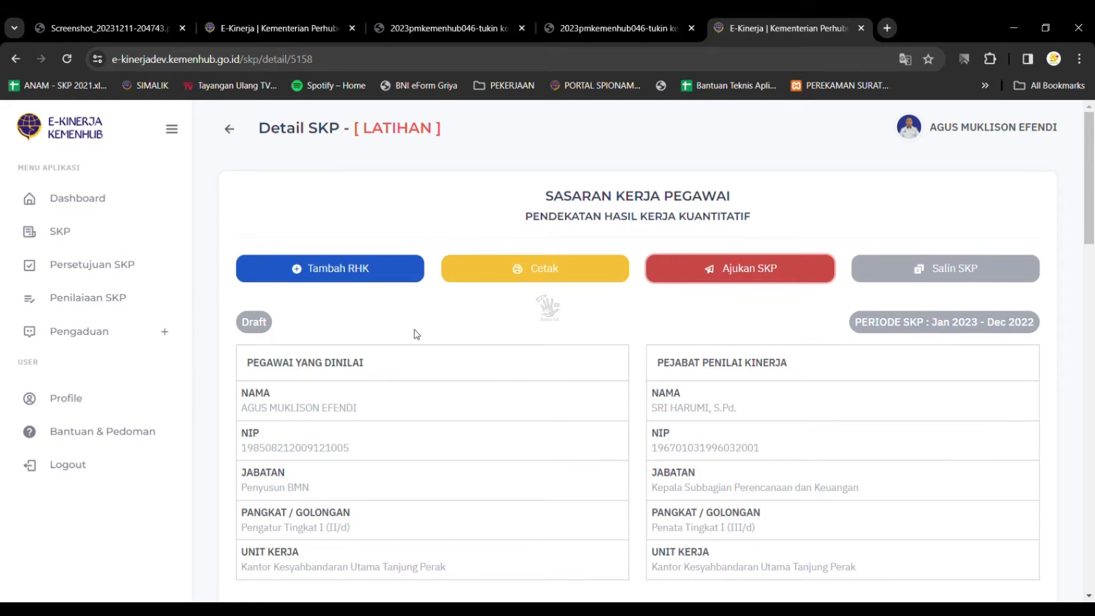
Add a KUALITAS performance indicator with indicator text 1 and target 1 to the first main work result plan, and save it.
scroll(414, 330, "down", 3)
scroll(571, 399, "down", 1)
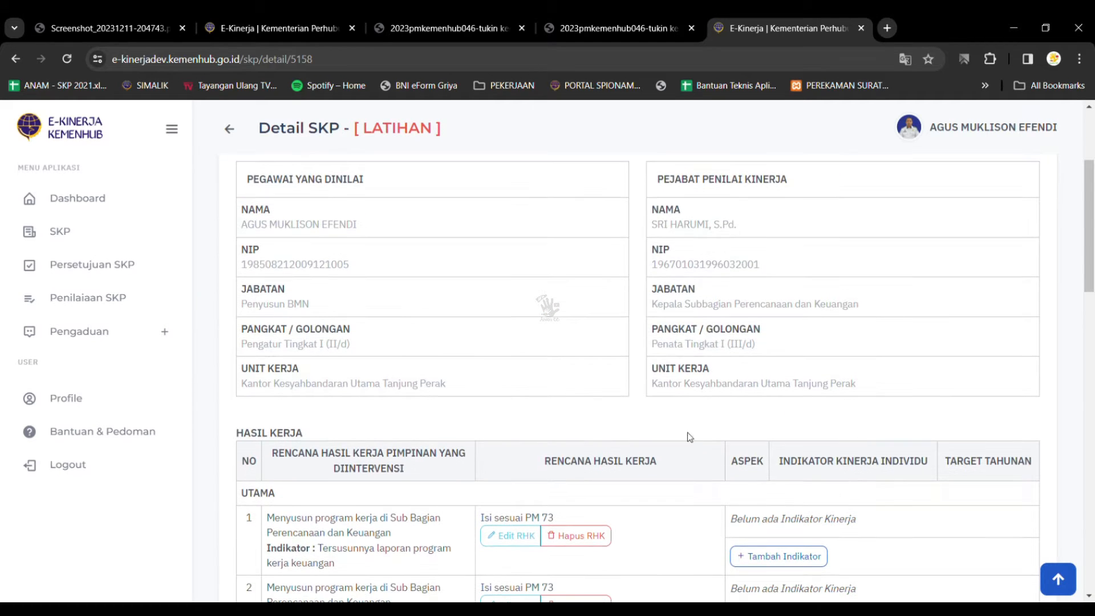
left_click(769, 549)
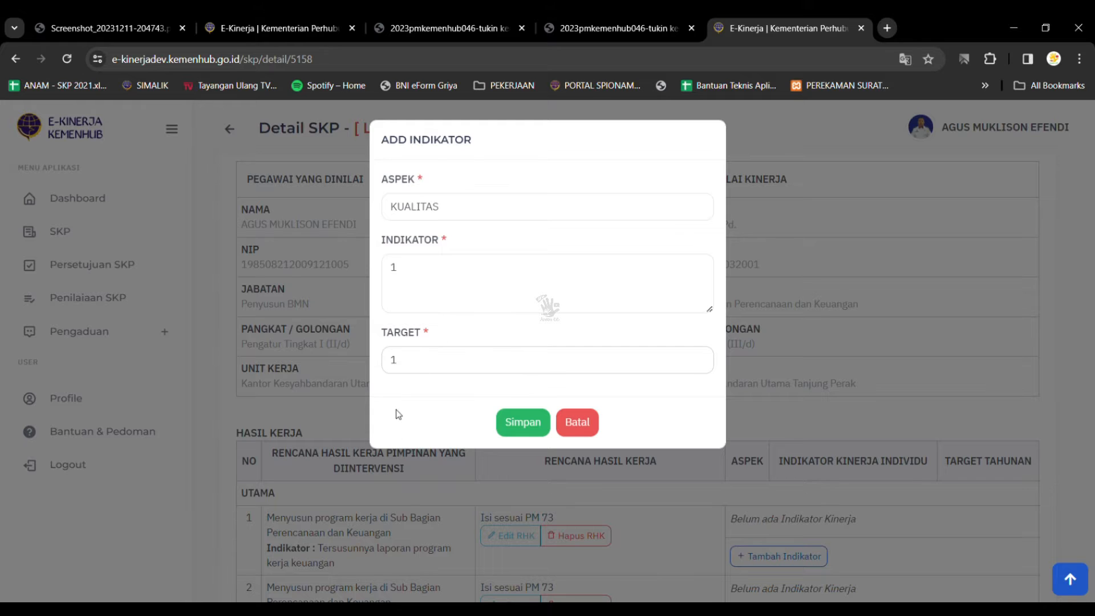
left_click(523, 425)
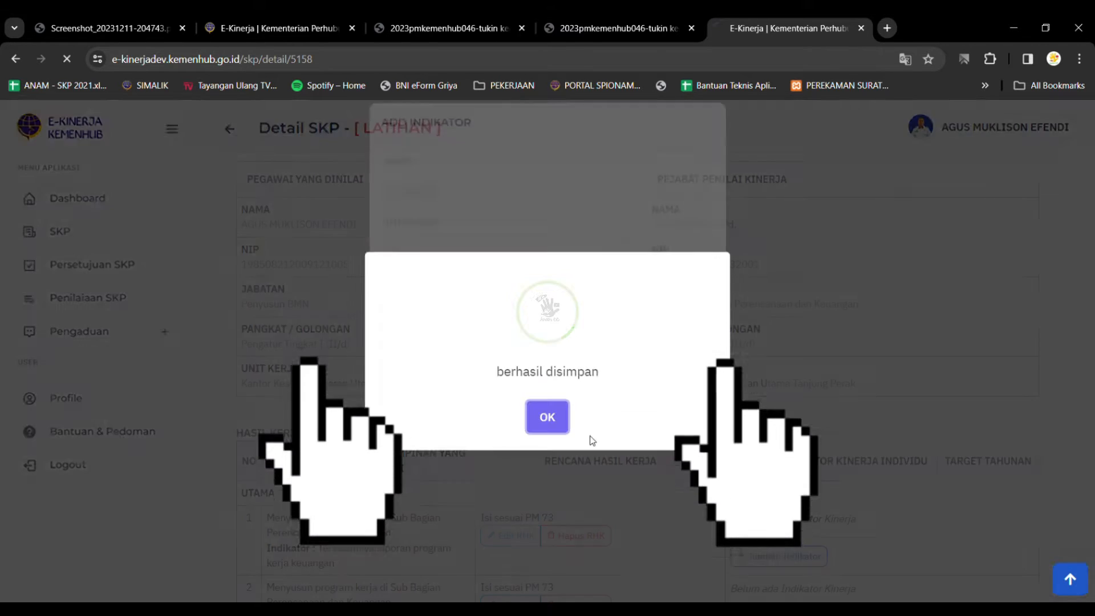
left_click(562, 425)
Add and save a KUALITAS indicator with text 1 and target 1 for the second main work result plan.
scroll(831, 472, "down", 1)
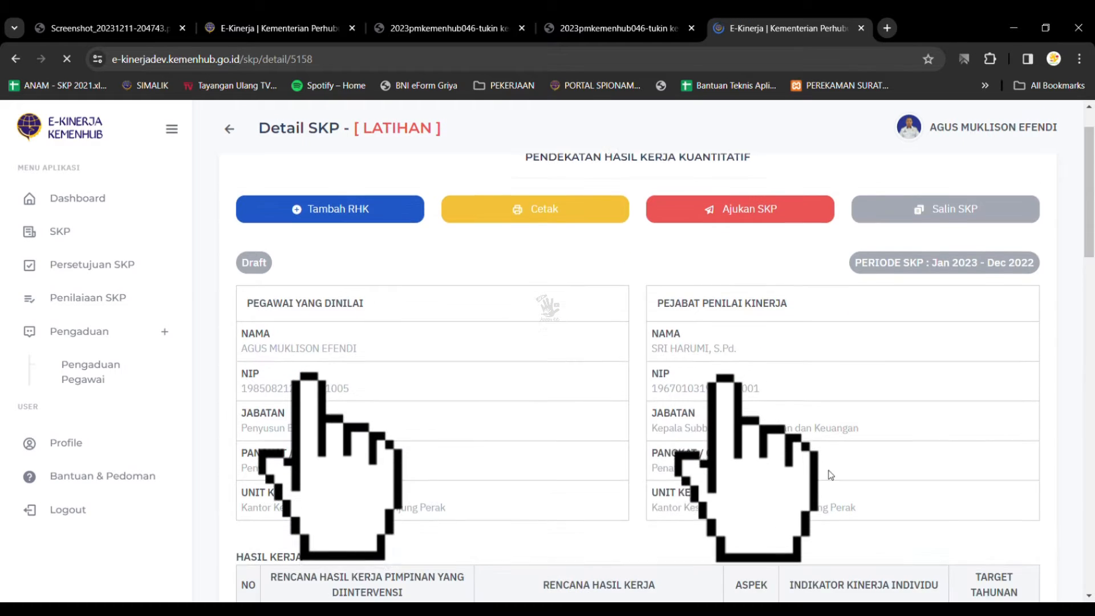
scroll(830, 475, "down", 10)
scroll(830, 475, "up", 5)
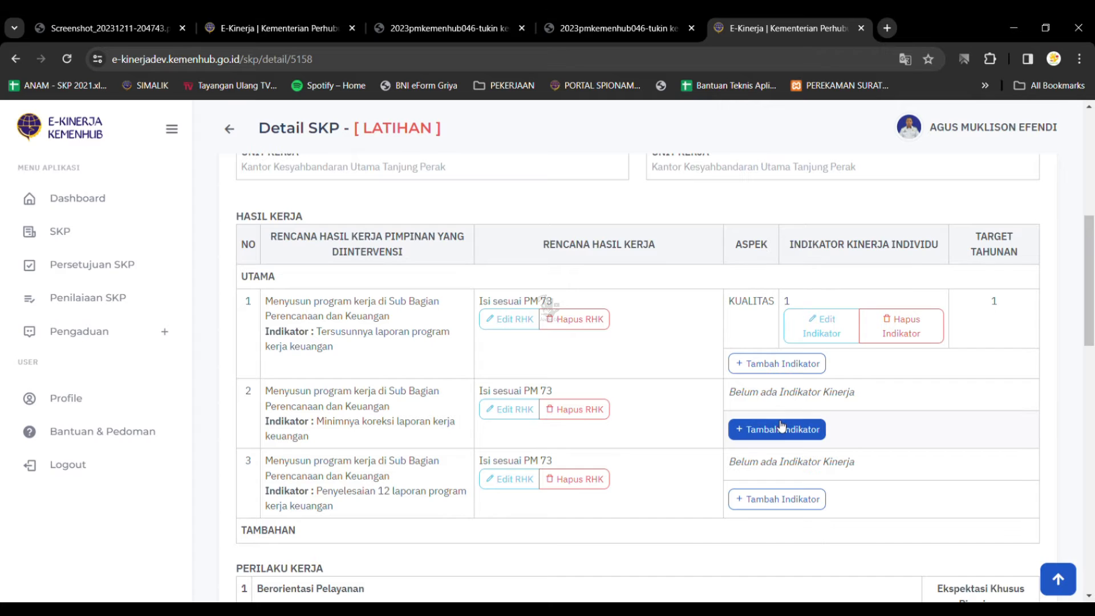
left_click(783, 430)
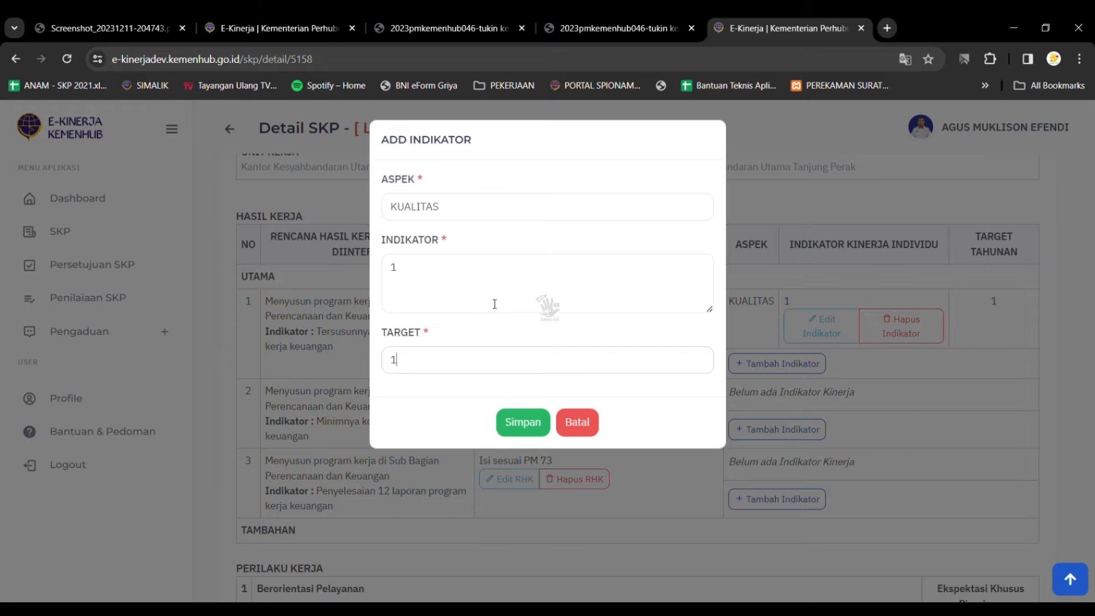
left_click(514, 435)
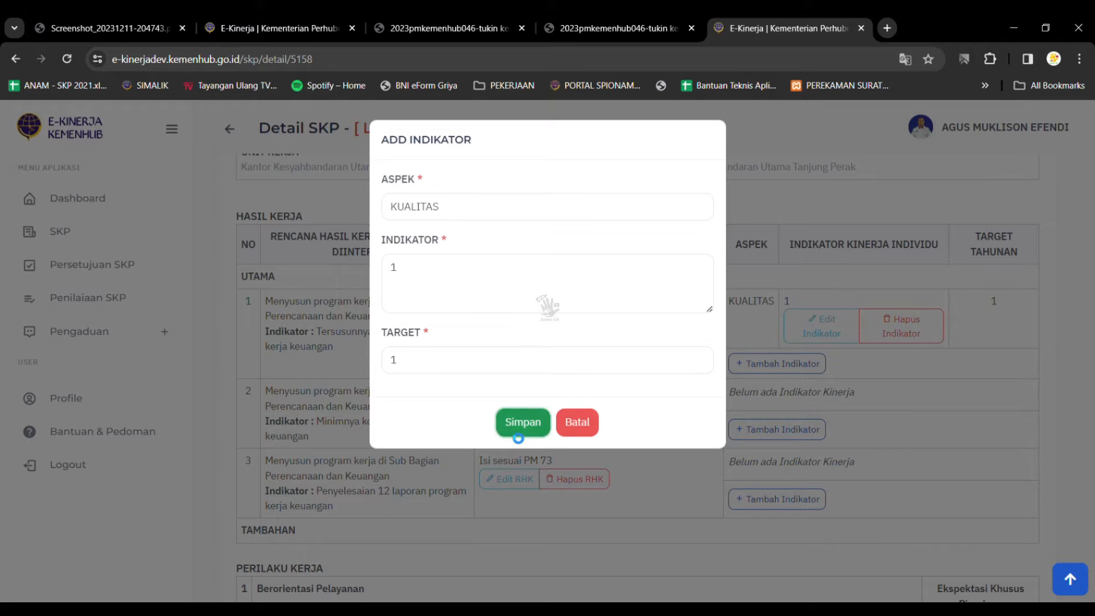
Recheck the chat screenshot about the two placements and save a KUALITAS indicator with text 1 and target 1 for the third work result plan.
left_click(81, 31)
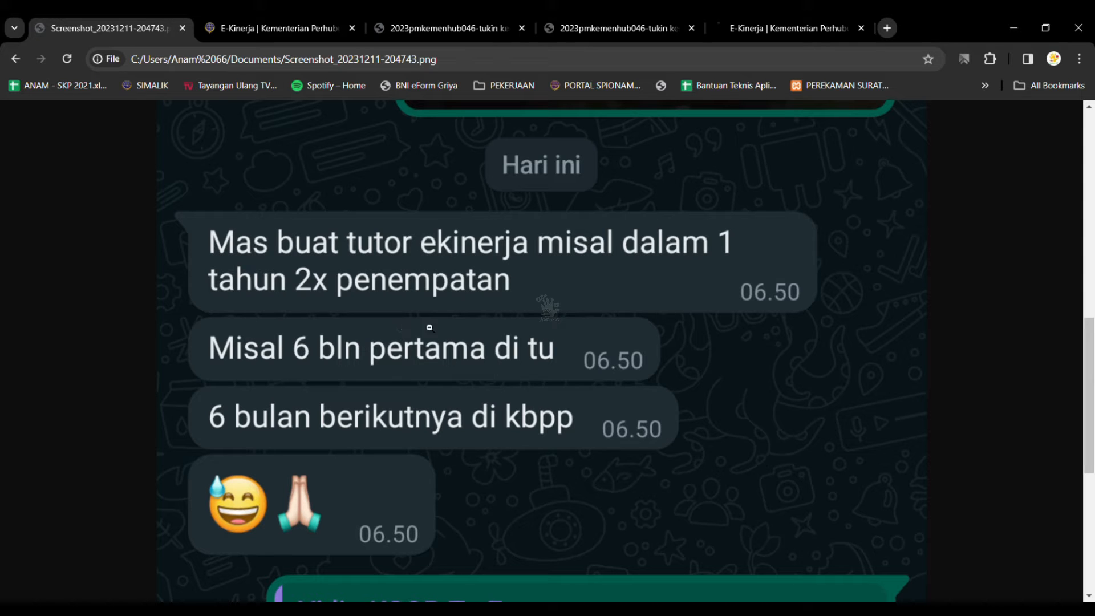
left_click(746, 33)
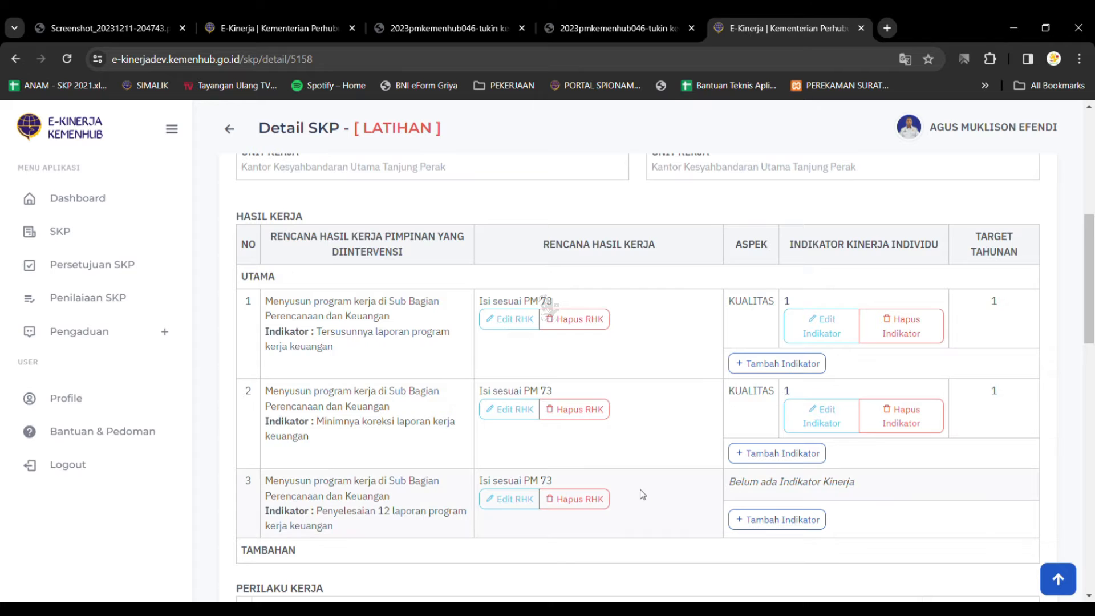
left_click(779, 529)
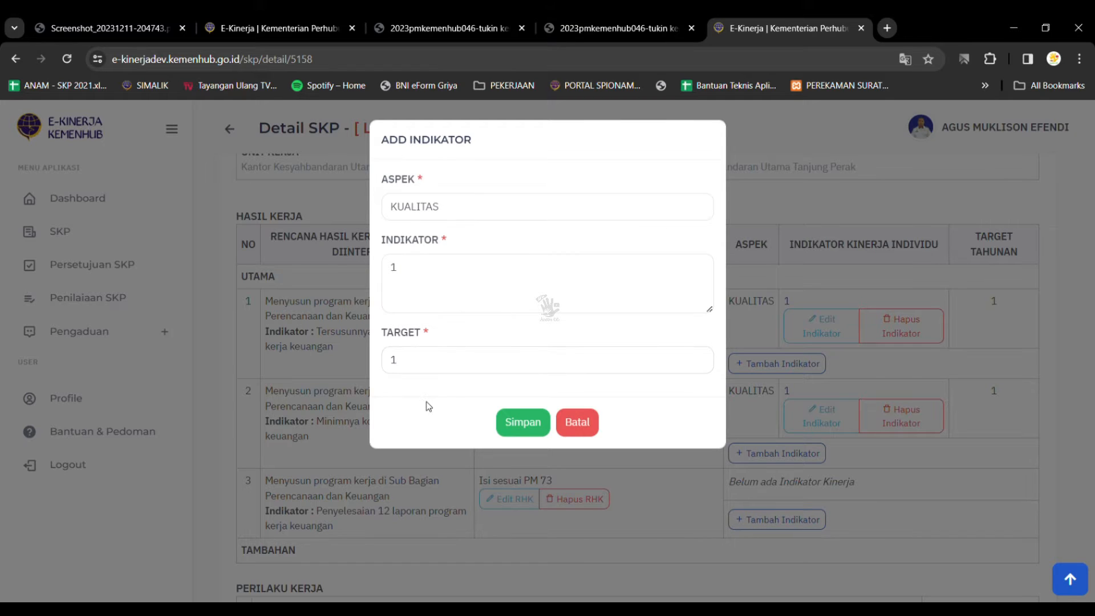
left_click(523, 424)
left_click(548, 425)
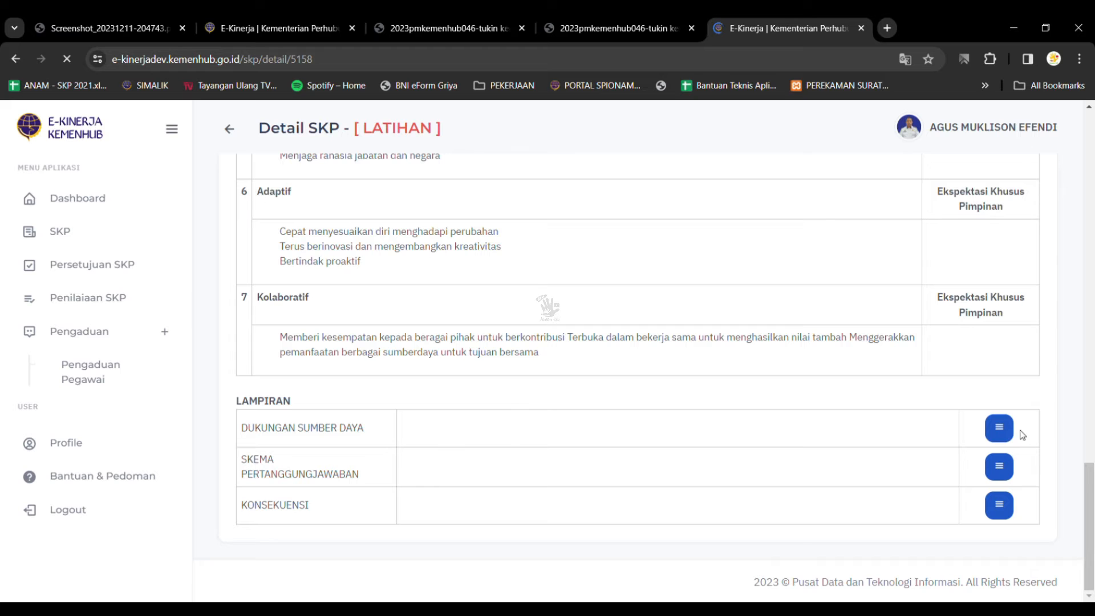
Fill the Dukungan Sumber Daya attachment with its example text about competent employee support, and save it.
left_click(1010, 437)
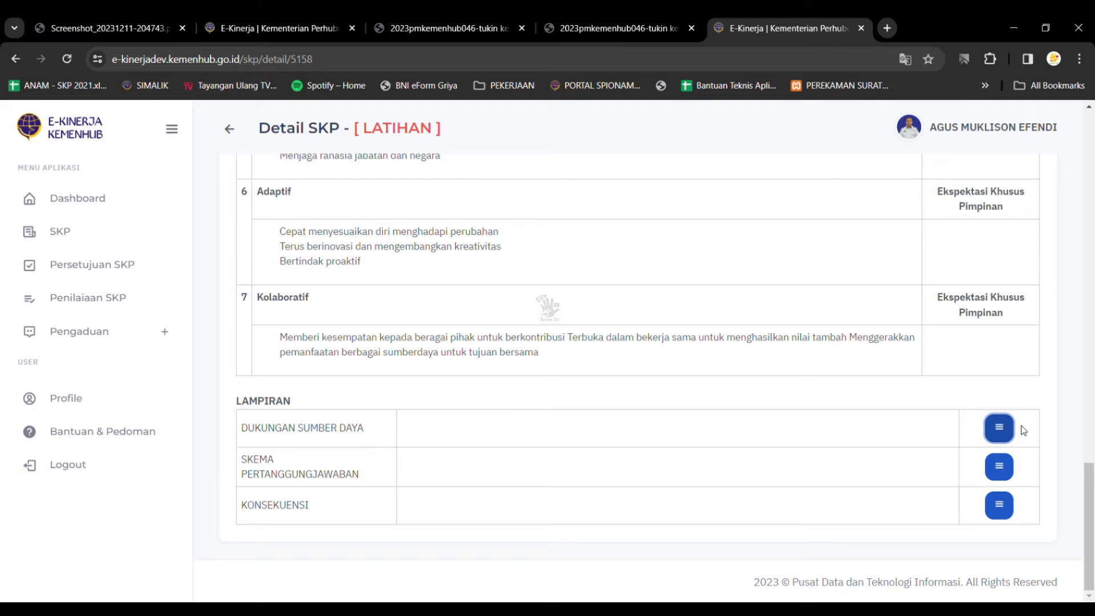
left_click(1003, 432)
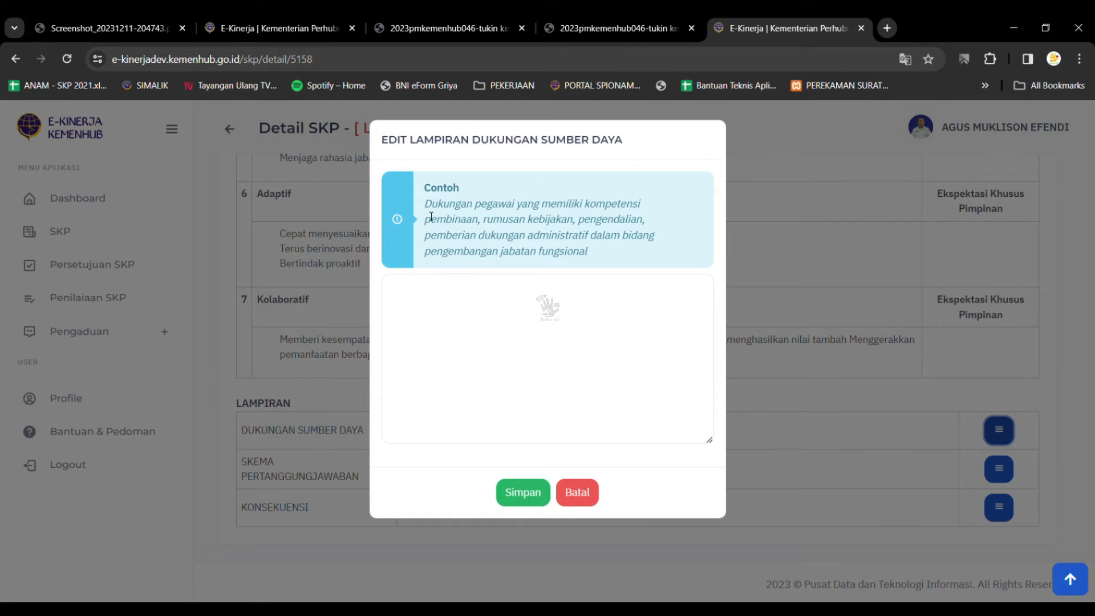
left_click_drag(425, 206, 606, 255)
key("ctrl+c")
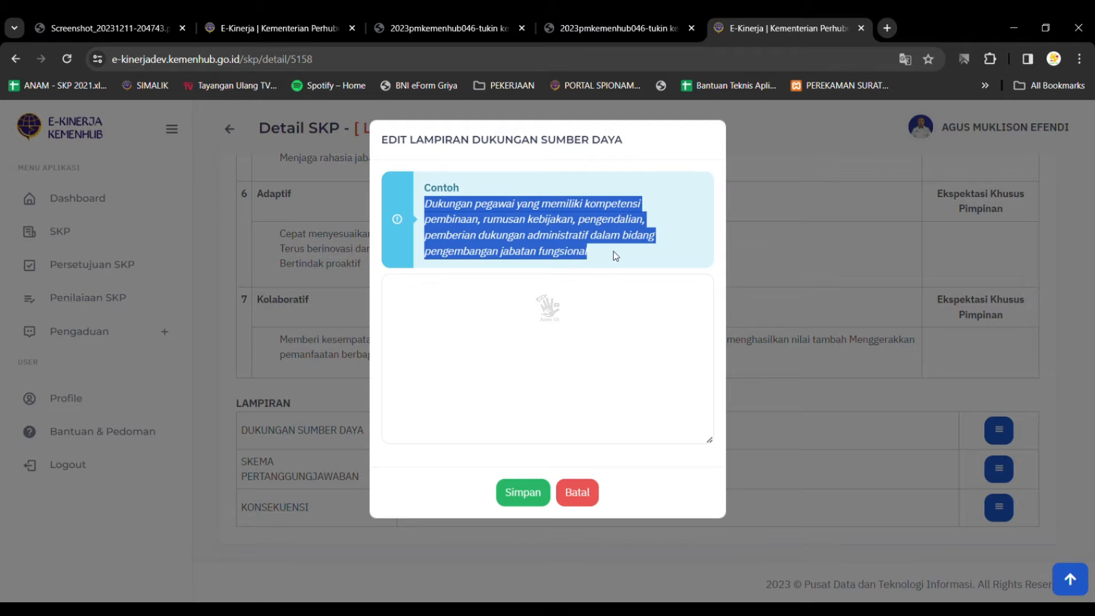
left_click(592, 365)
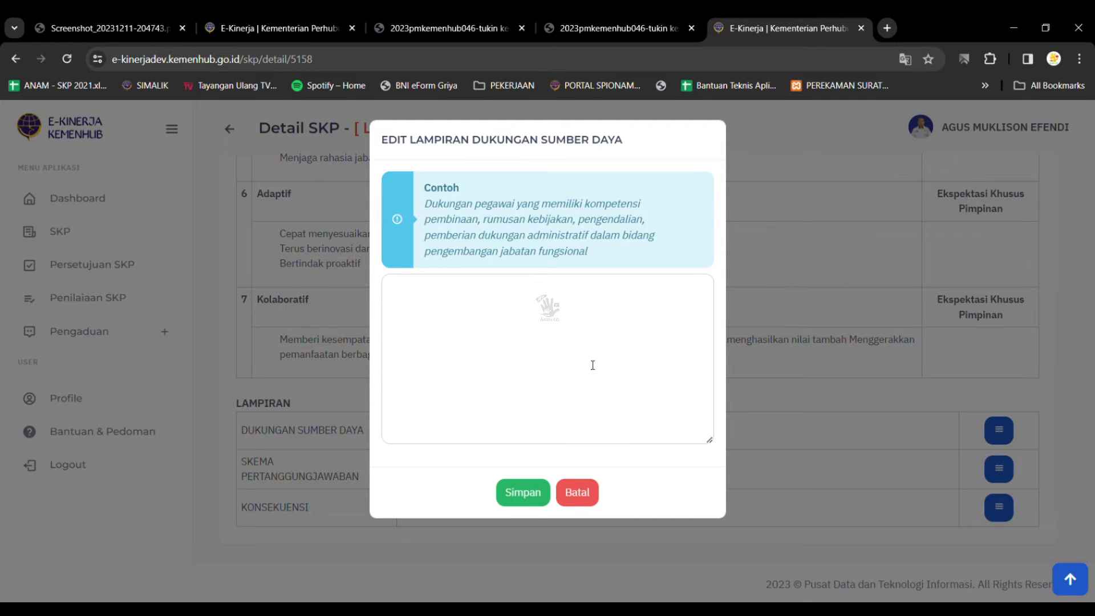
key("ctrl+v")
left_click(531, 506)
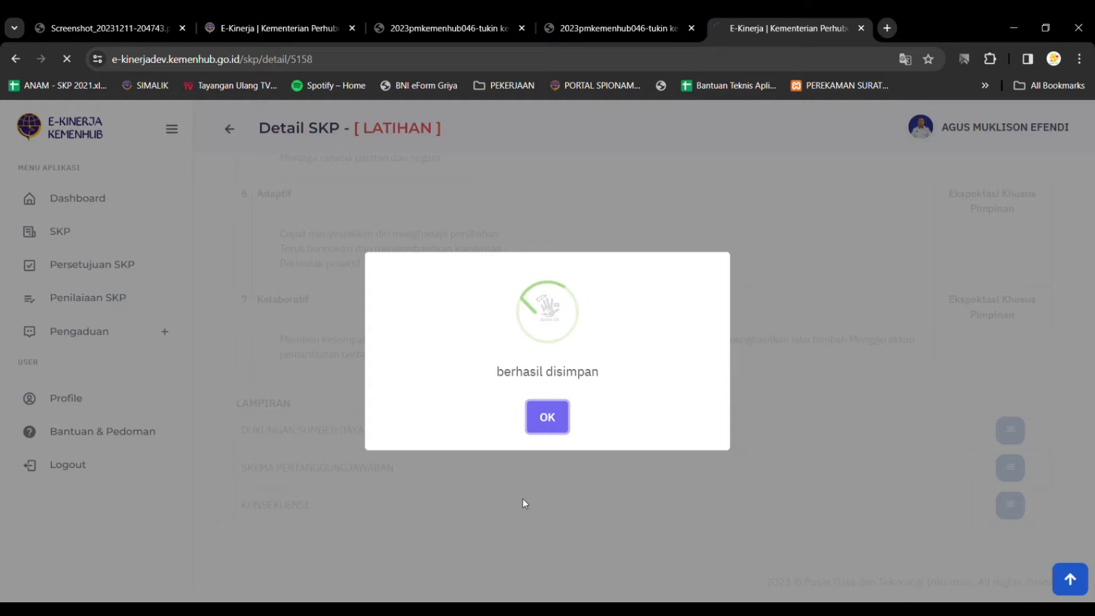
left_click(550, 418)
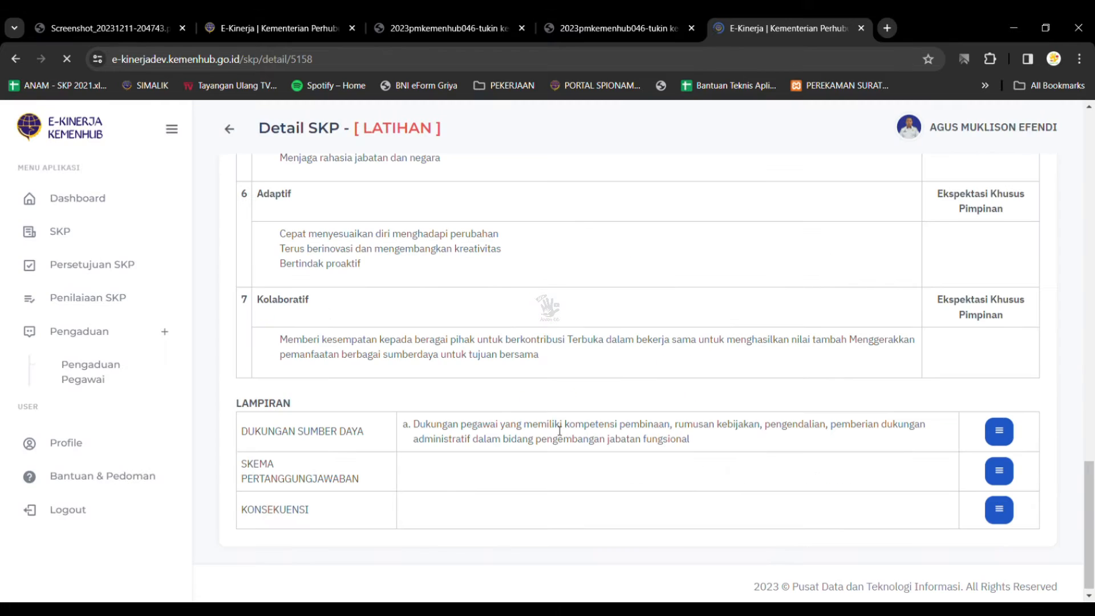
Fill the Skema Pertanggungjawaban attachment with "hasil kerja dilaporkan setiap bulanan berikut data dukung yang akan dilaporkan" and save it.
left_click(999, 470)
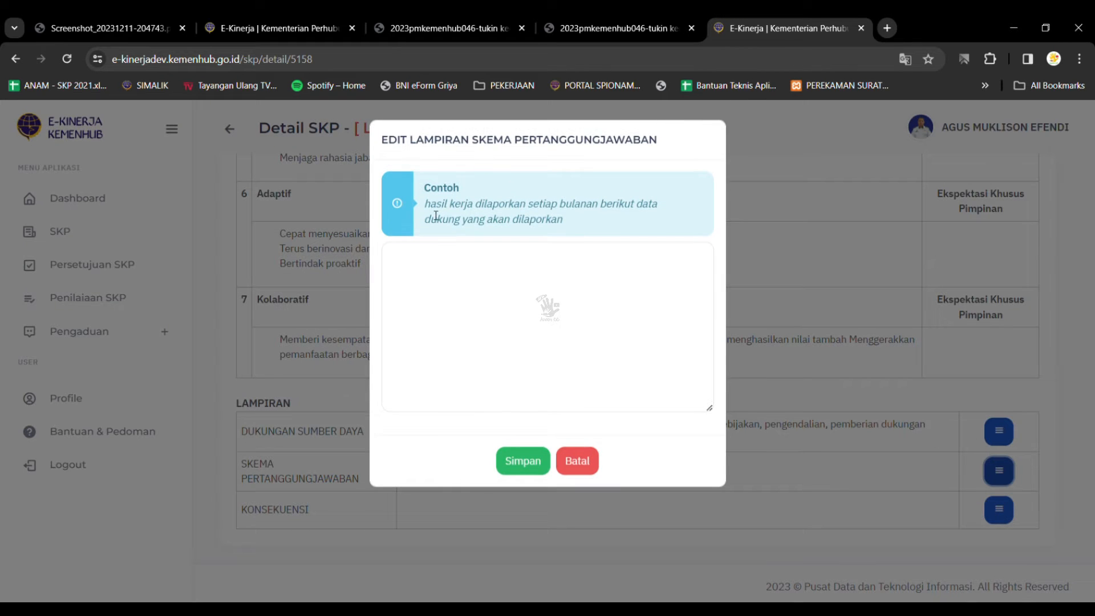
mouse_move(431, 204)
left_mouse_down()
mouse_move(579, 221)
mouse_move(432, 212)
left_mouse_up()
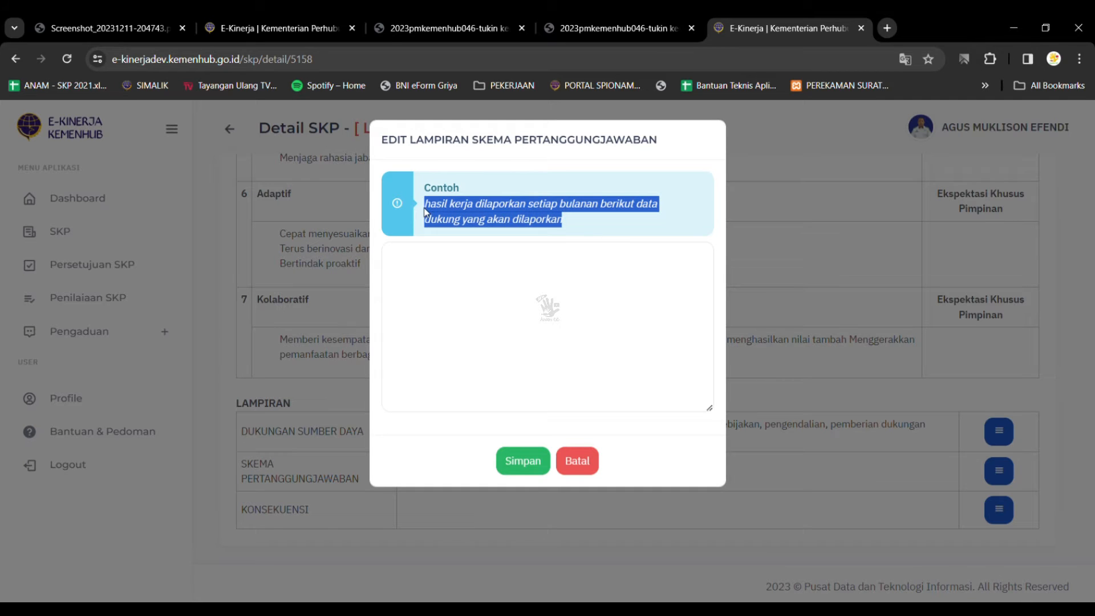
left_click(538, 370)
type("hasil kerja dilaporkan setiap bulanan berikut data dukung yang akan dilaporkan")
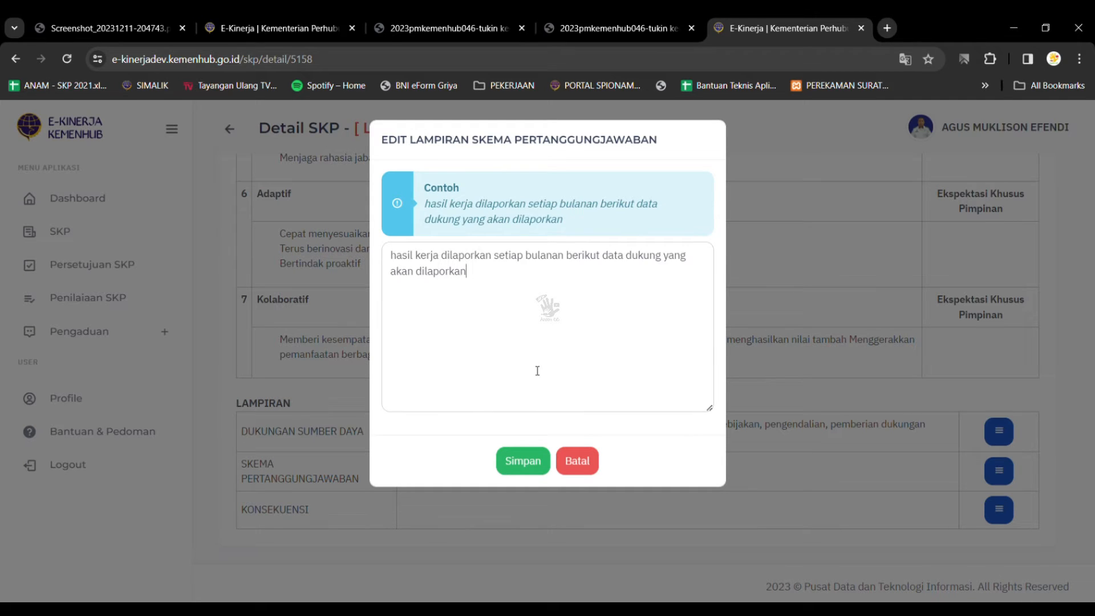
left_click(516, 459)
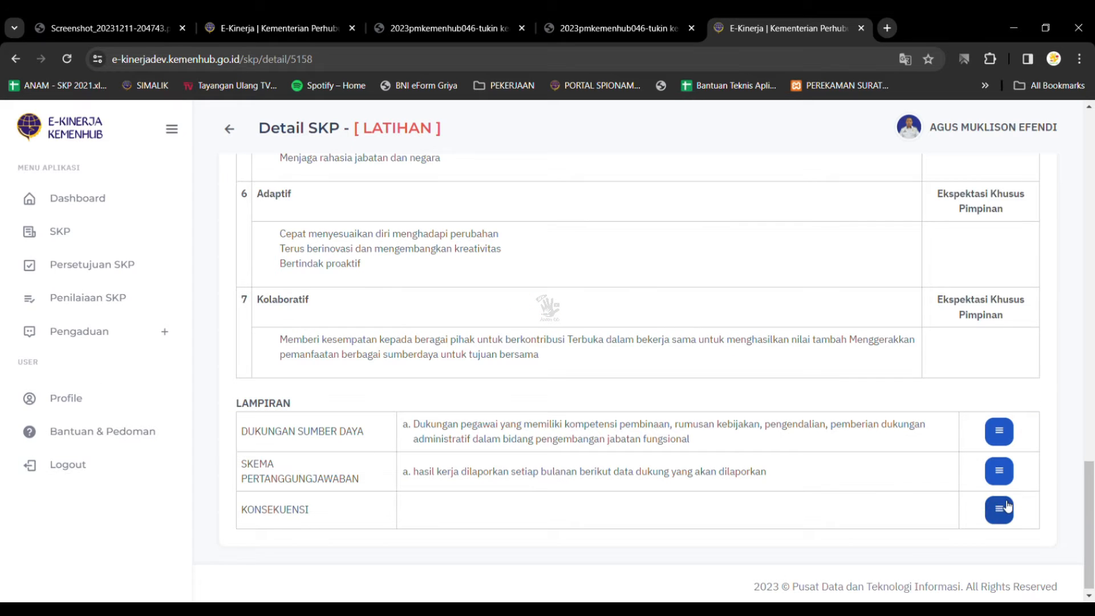
Fill the Konsekuensi attachment with its two example lines on meeting and not meeting the Pimpinan's expectations, strip the leftover numbering, and save it.
left_click(1003, 504)
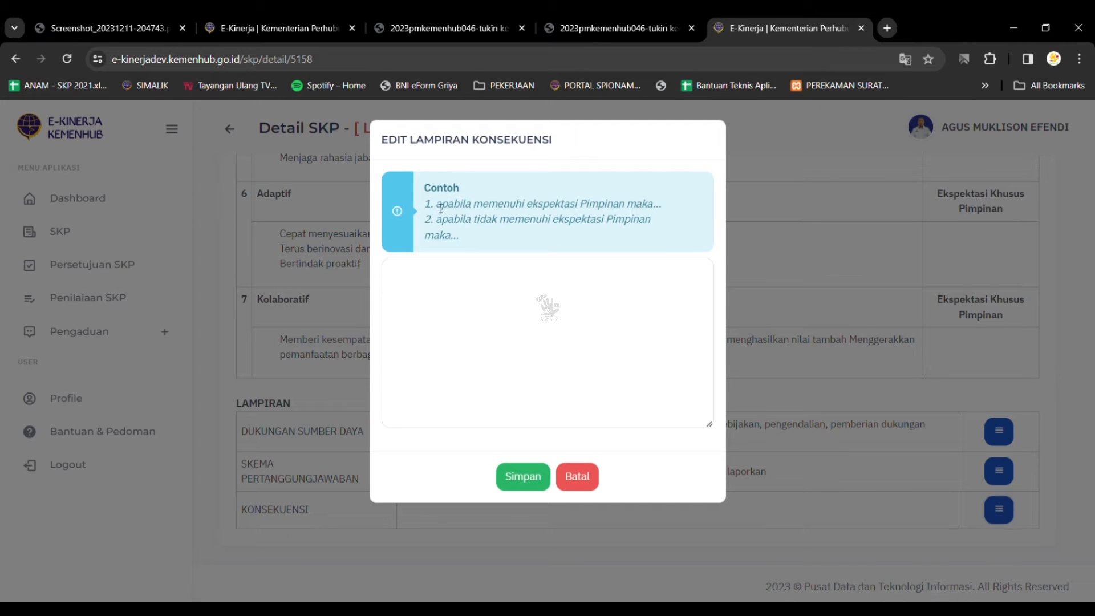
left_click_drag(441, 208, 486, 242)
key("ctrl+c")
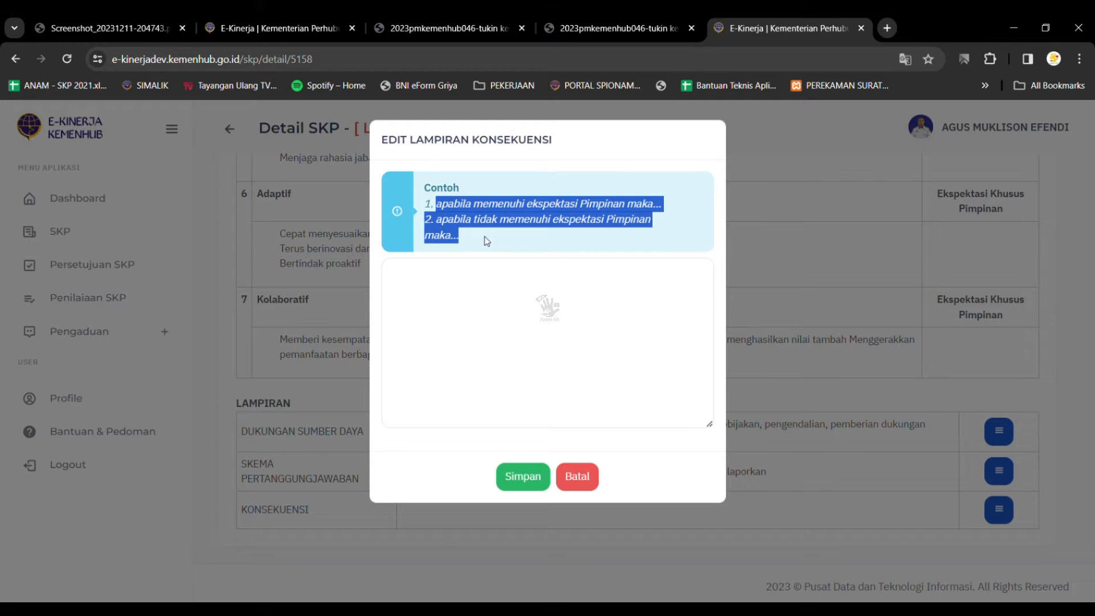
left_click(488, 356)
key("ctrl+v")
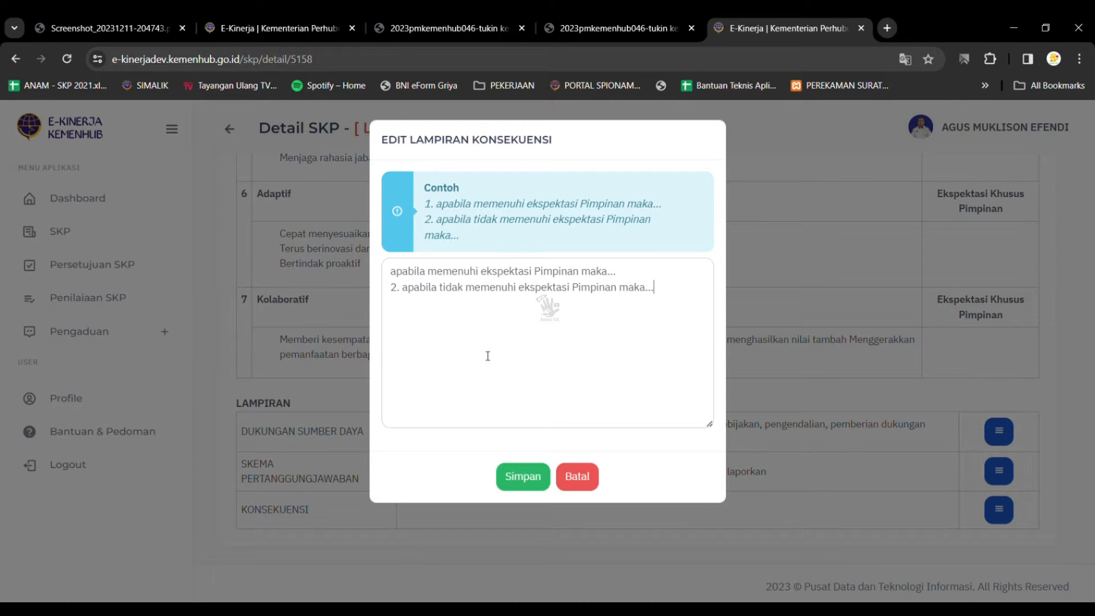
key("BackSpace")
key("BackSpace")
key("BackSpace")
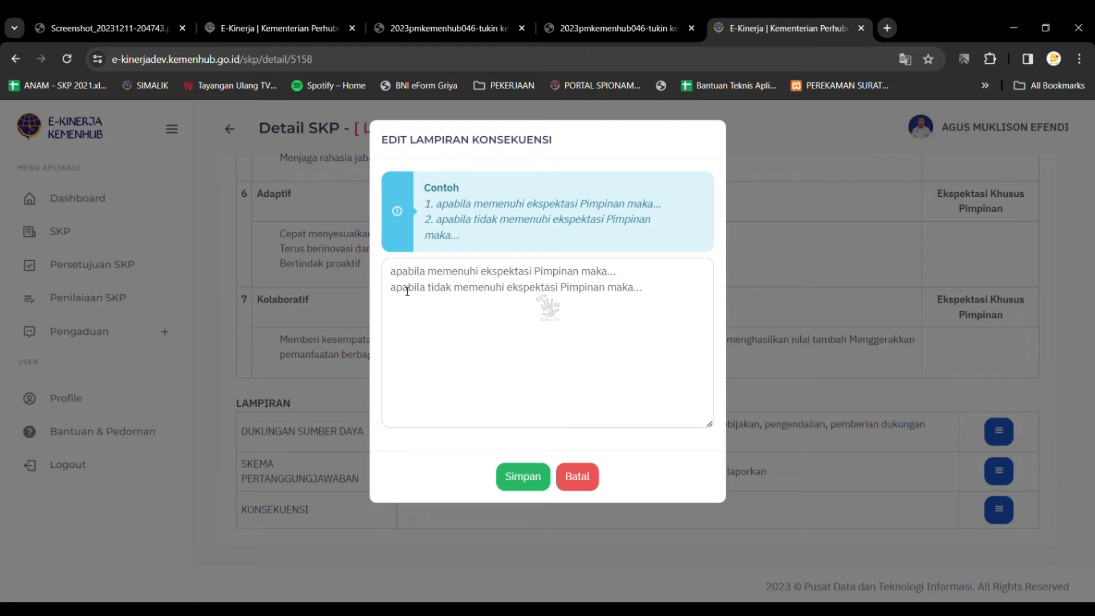
left_click(533, 485)
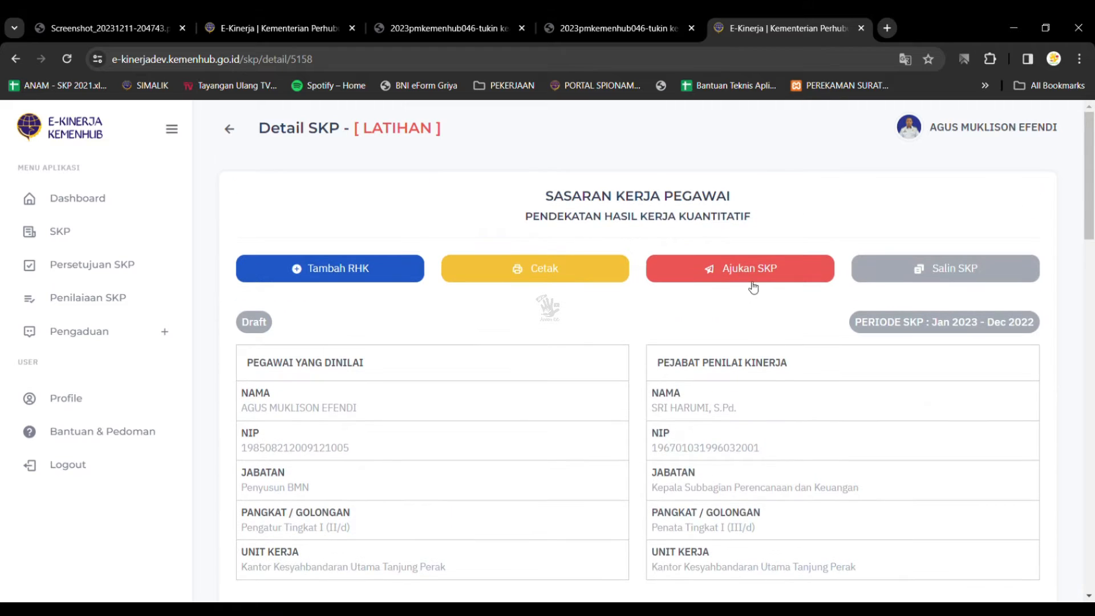
Submit the completed draft SKP for approval and confirm the submission.
left_click(753, 287)
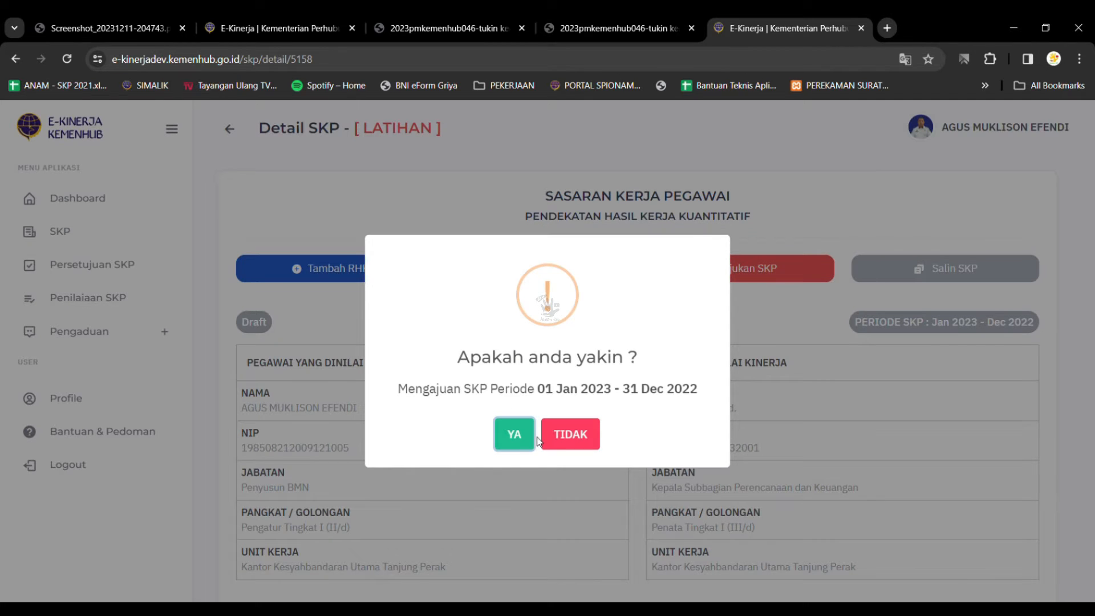
left_click(513, 436)
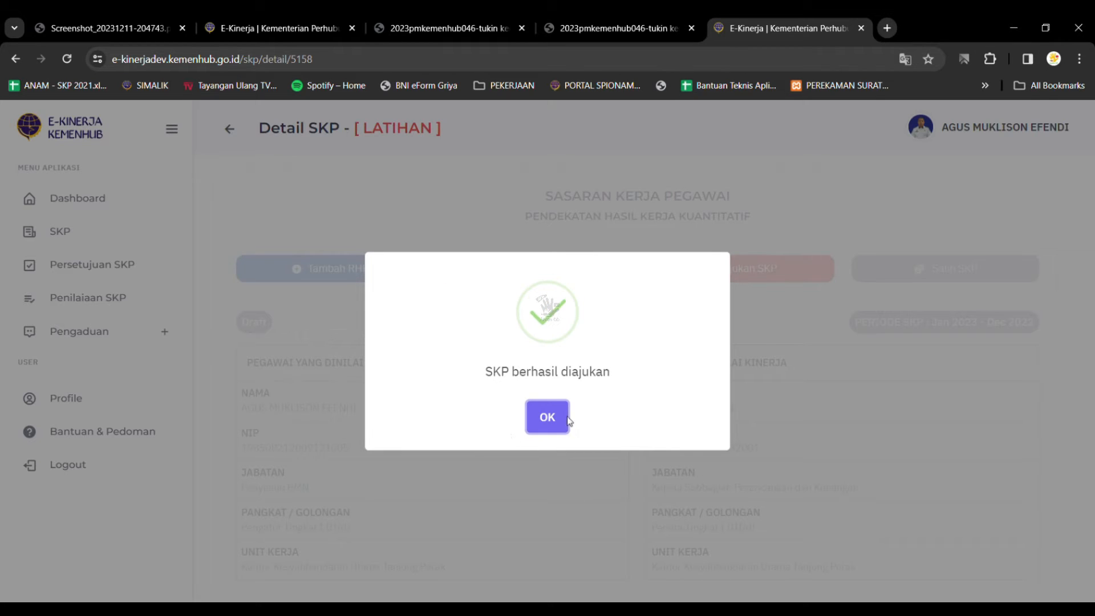
left_click(545, 425)
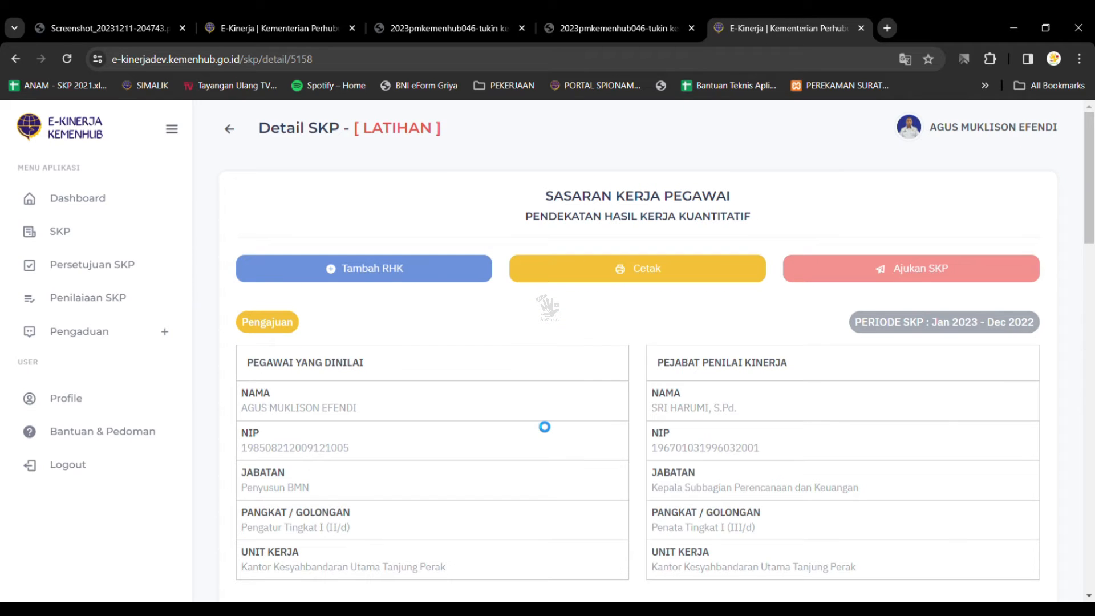
Copy the NIP of the Pejabat Penilai Kinerja from the SKP detail and log out of the employee account.
double_click(728, 449)
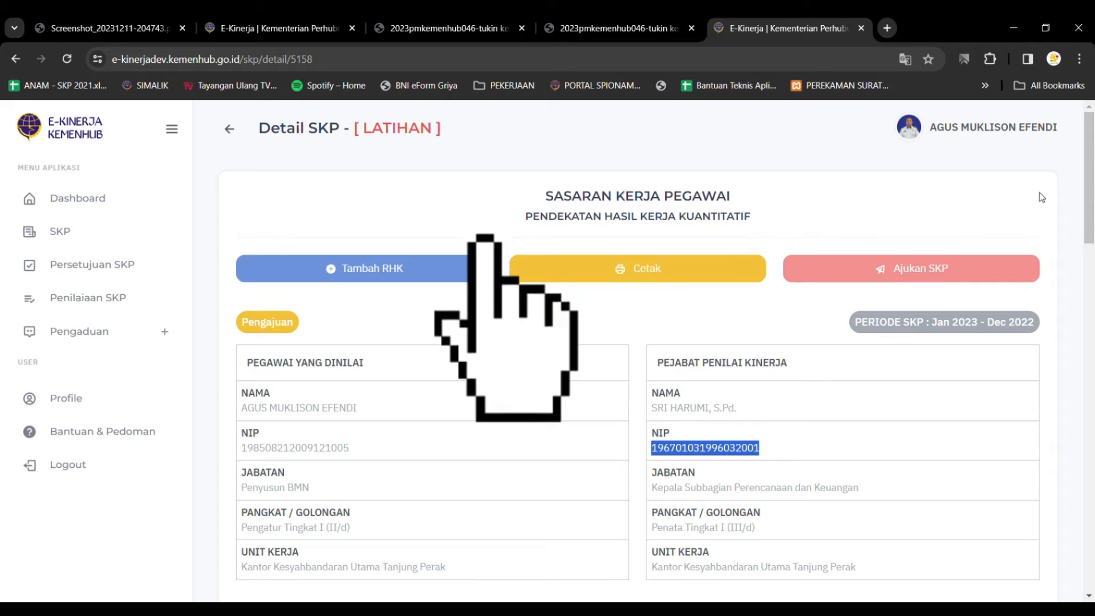
left_click(970, 127)
left_click(954, 253)
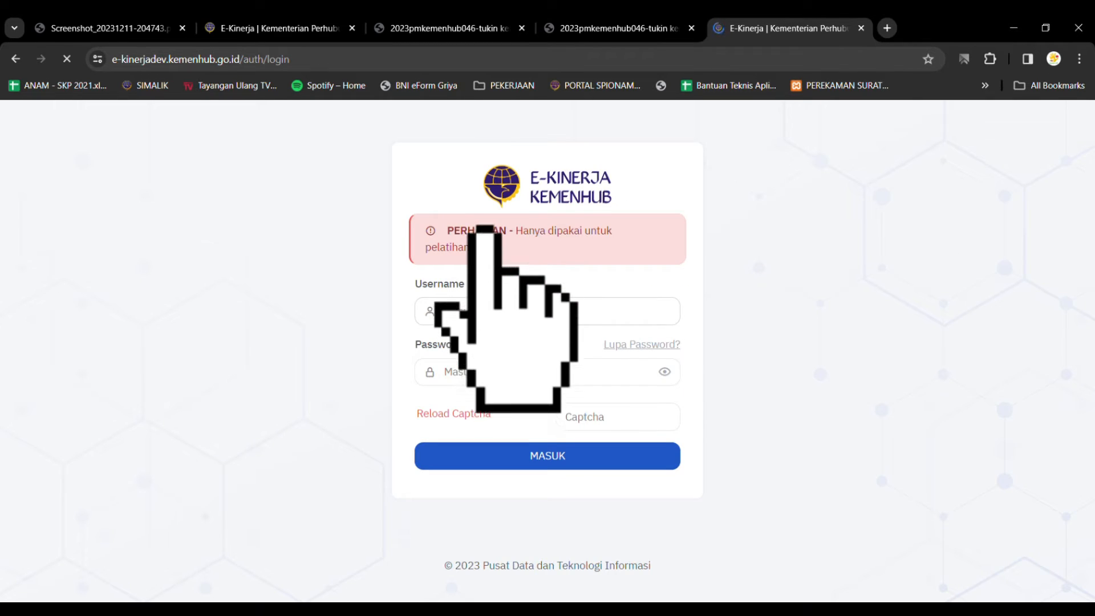
Log in as the appraising official with the copied NIP as username, the account password and the captcha code.
key("ctrl+a")
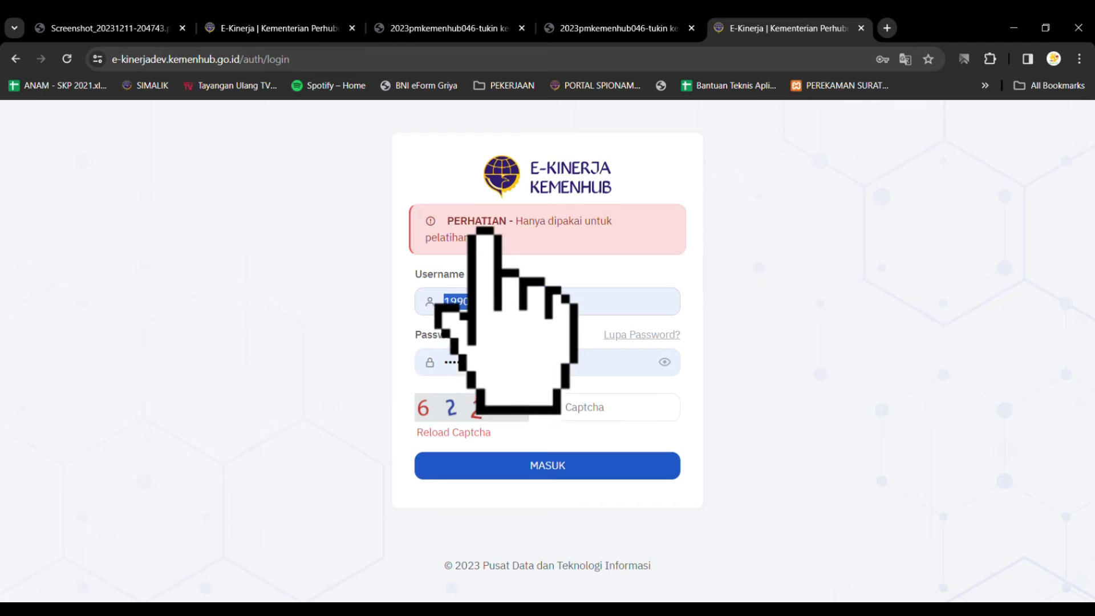
key("ctrl+v")
left_click(547, 362)
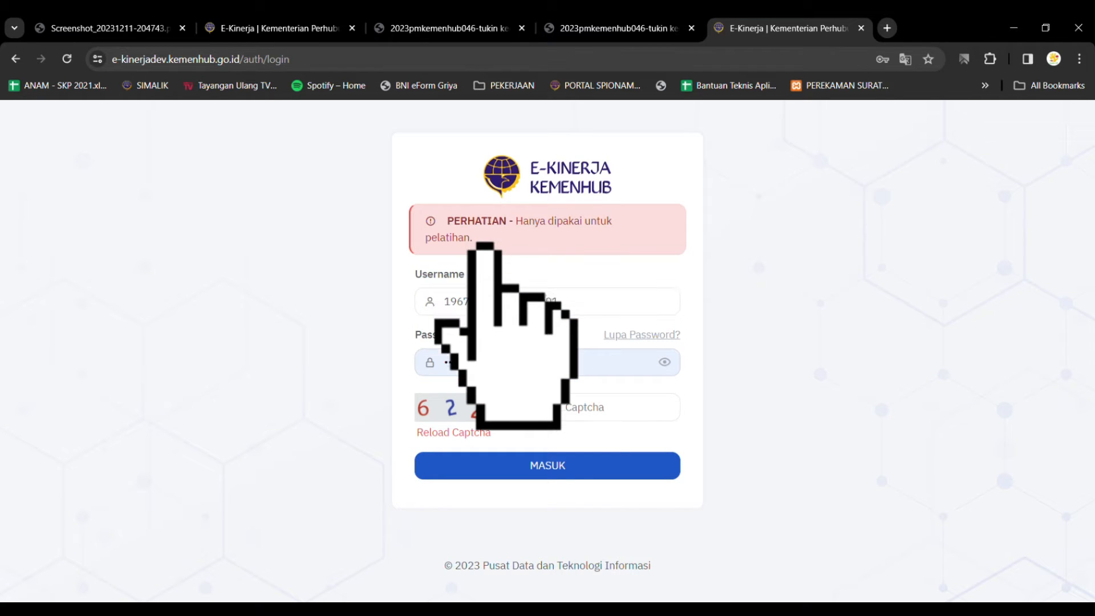
key("BackSpace")
key("BackSpace")
key("BackSpace")
key("BackSpace")
key("BackSpace")
key("BackSpace")
key("BackSpace")
key("BackSpace")
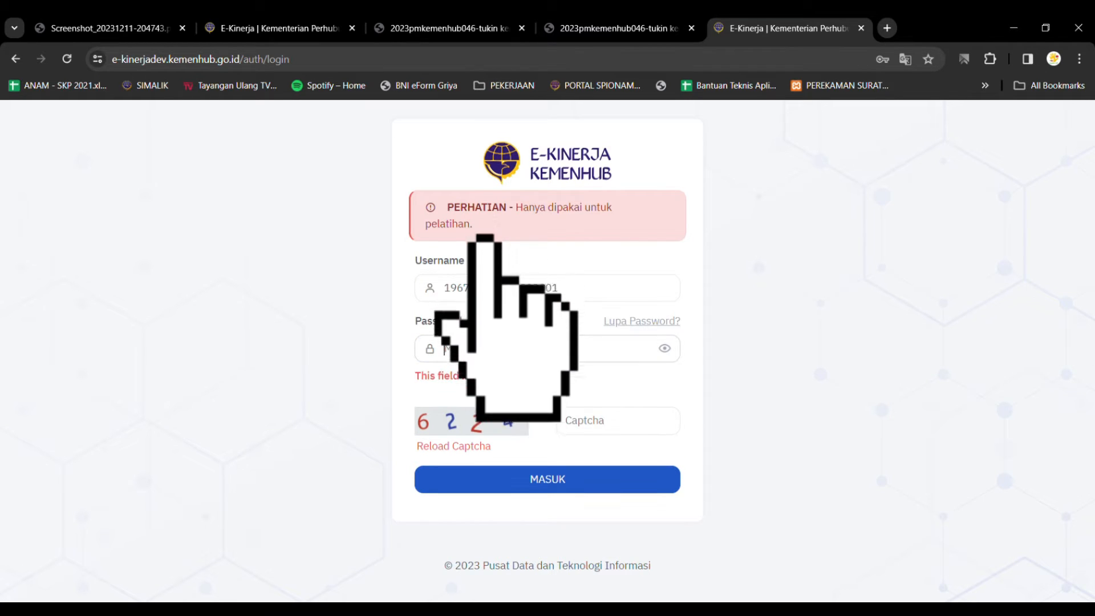
type("••••")
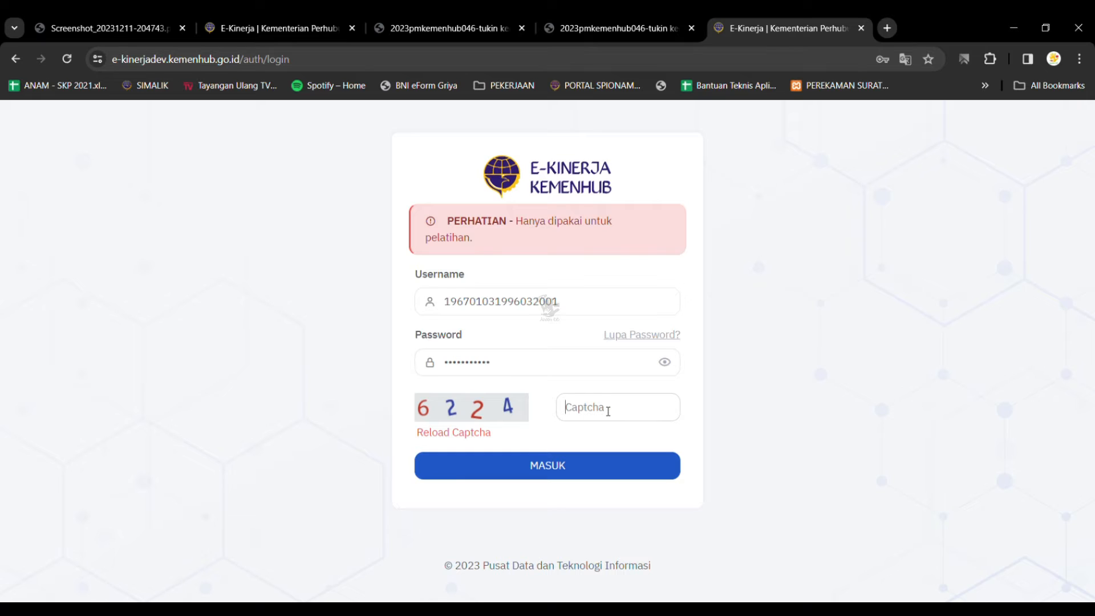
key("Return")
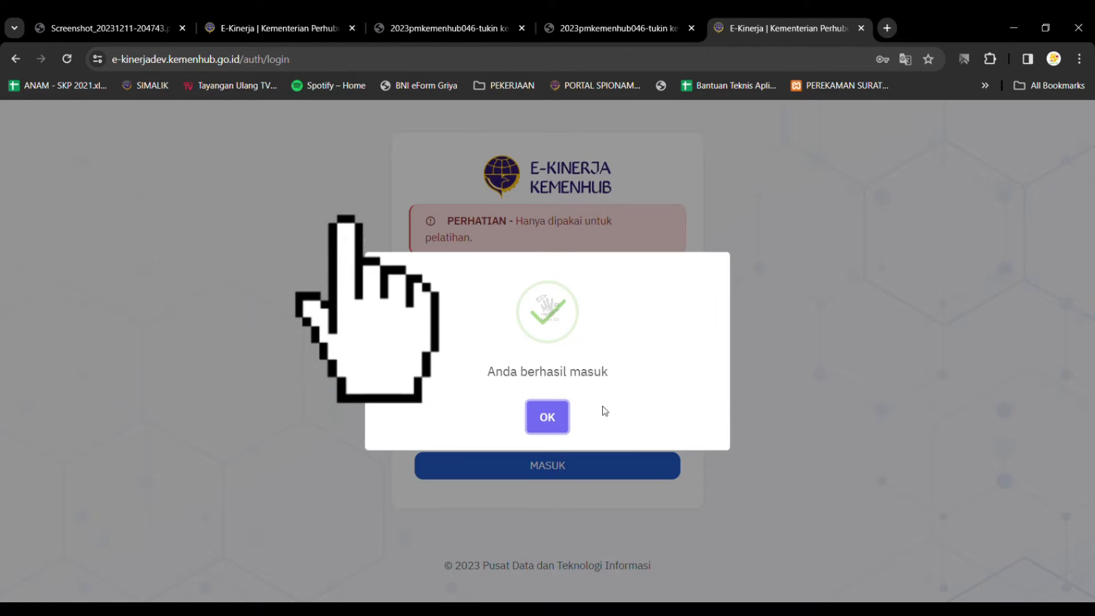
left_click(547, 418)
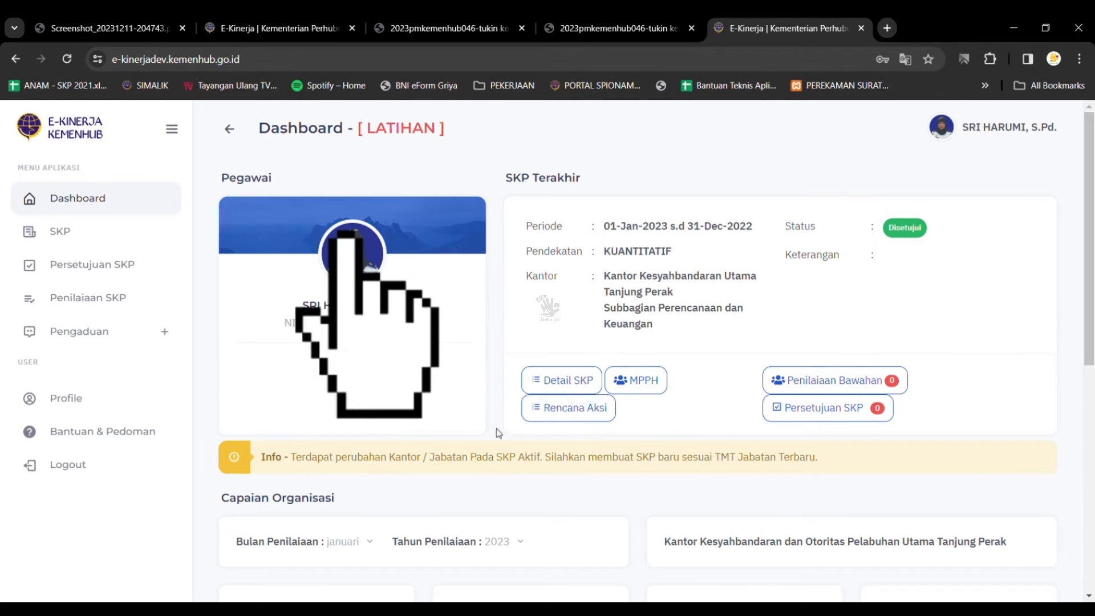
Open the submitted SKP of the Penyusun BMN employee from the approval list and approve it.
left_click(842, 411)
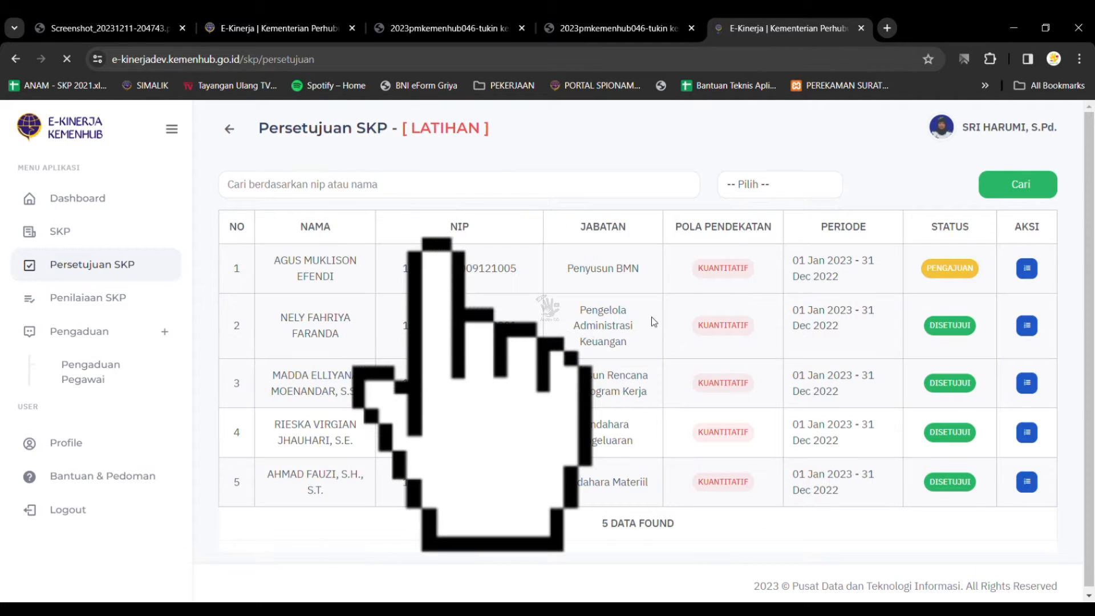
left_click(1027, 269)
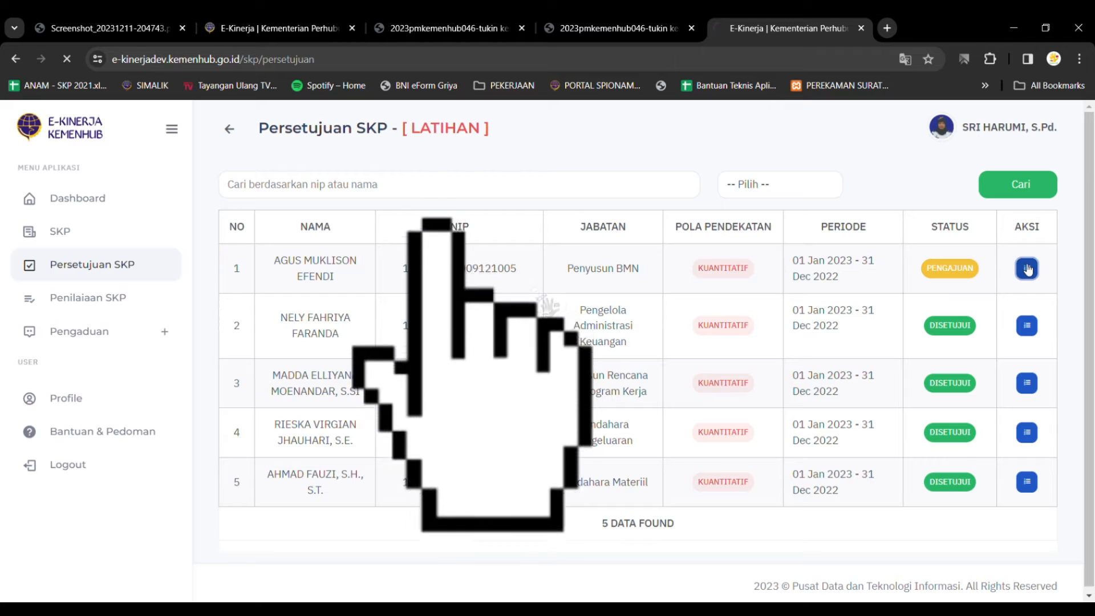
triple_click(616, 272)
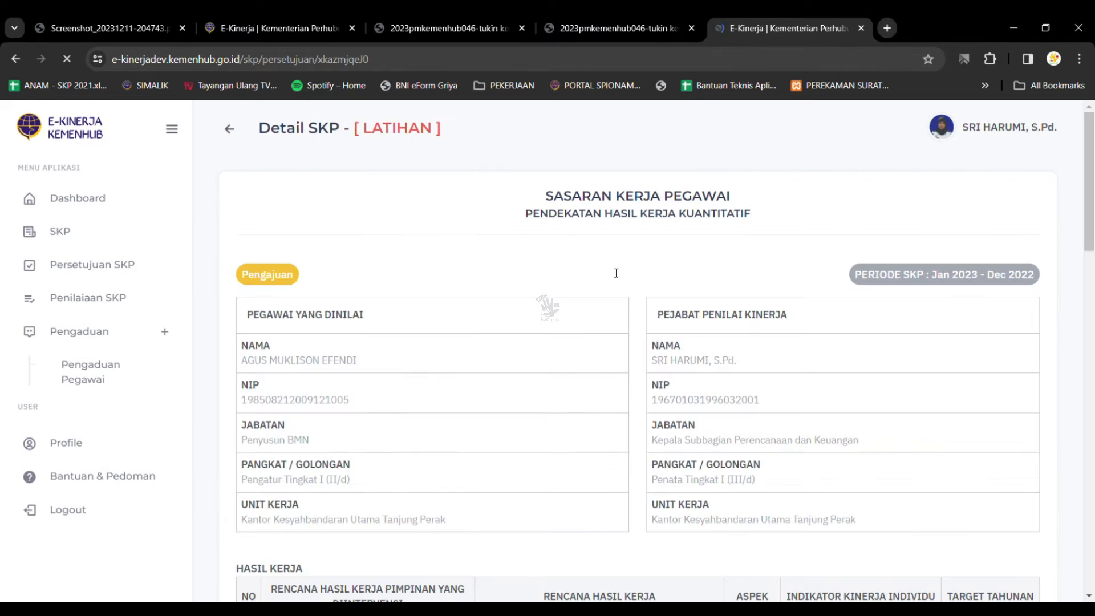
scroll(783, 319, "down", 18)
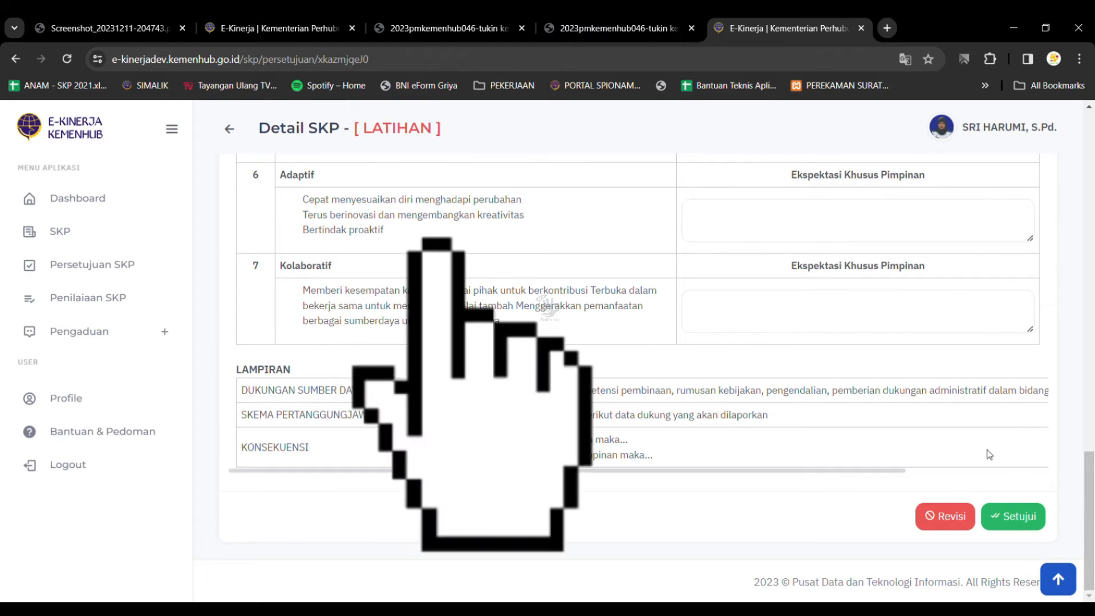
left_click(1018, 515)
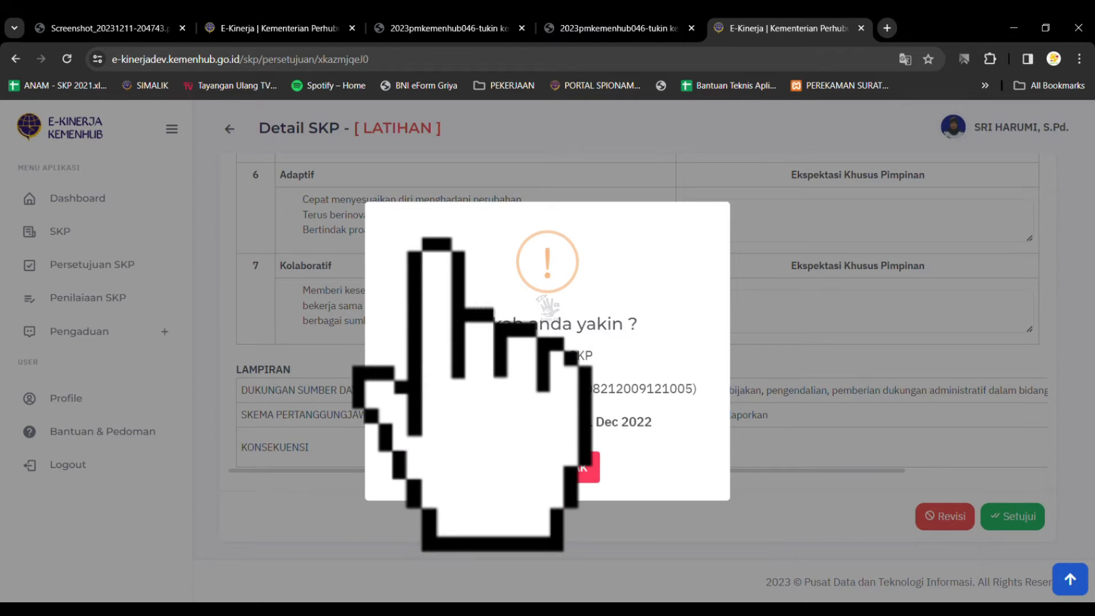
left_click(515, 467)
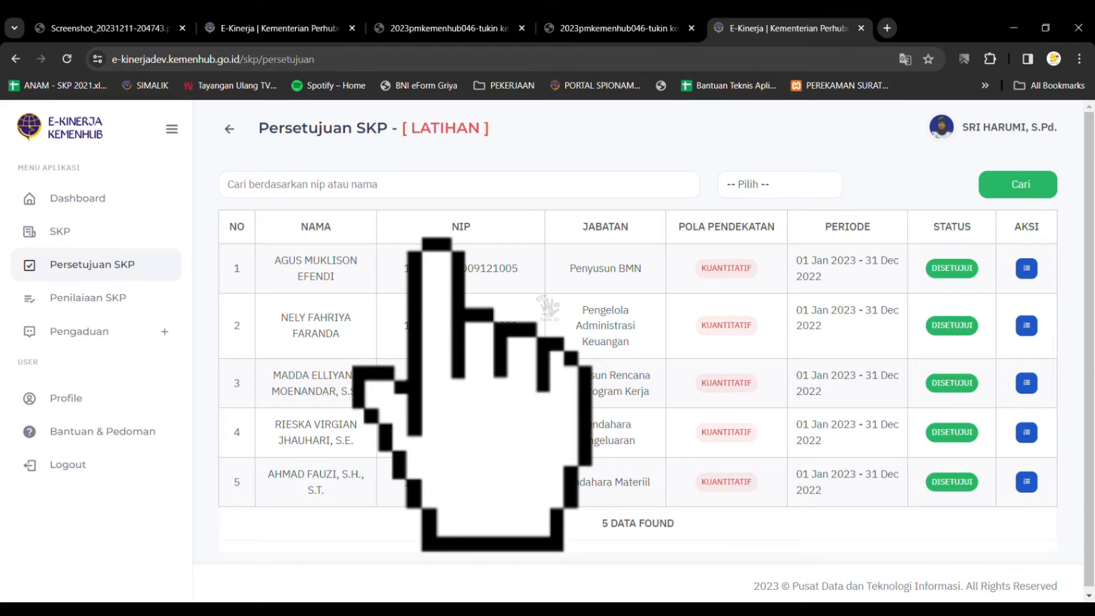
Copy the NIP of the Penyusun BMN employee from the approval list and log out of the appraiser account.
double_click(514, 271)
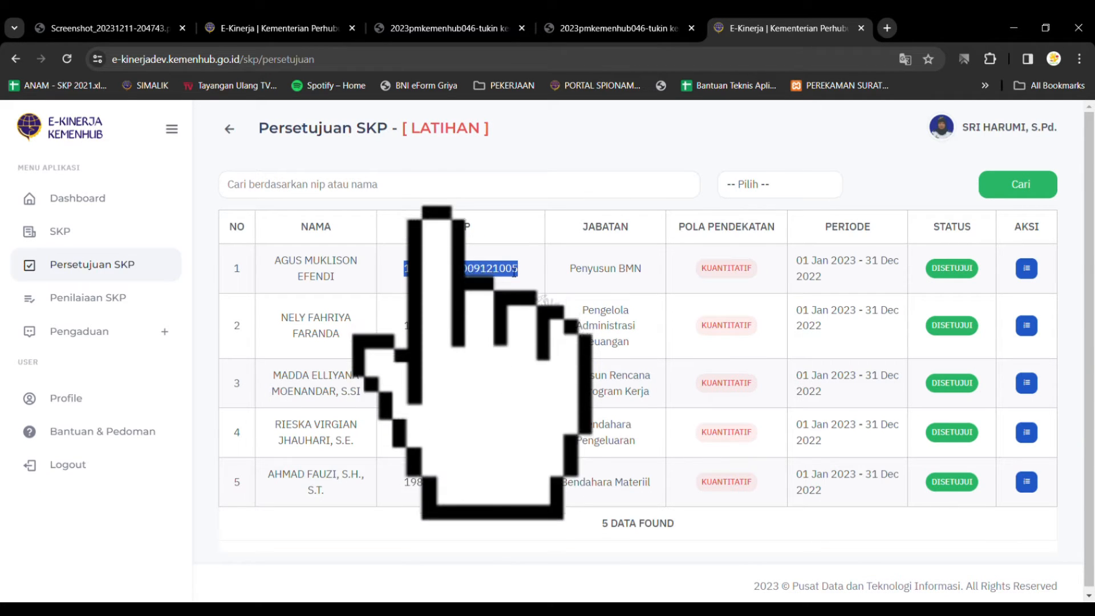
left_click(993, 134)
left_click(998, 249)
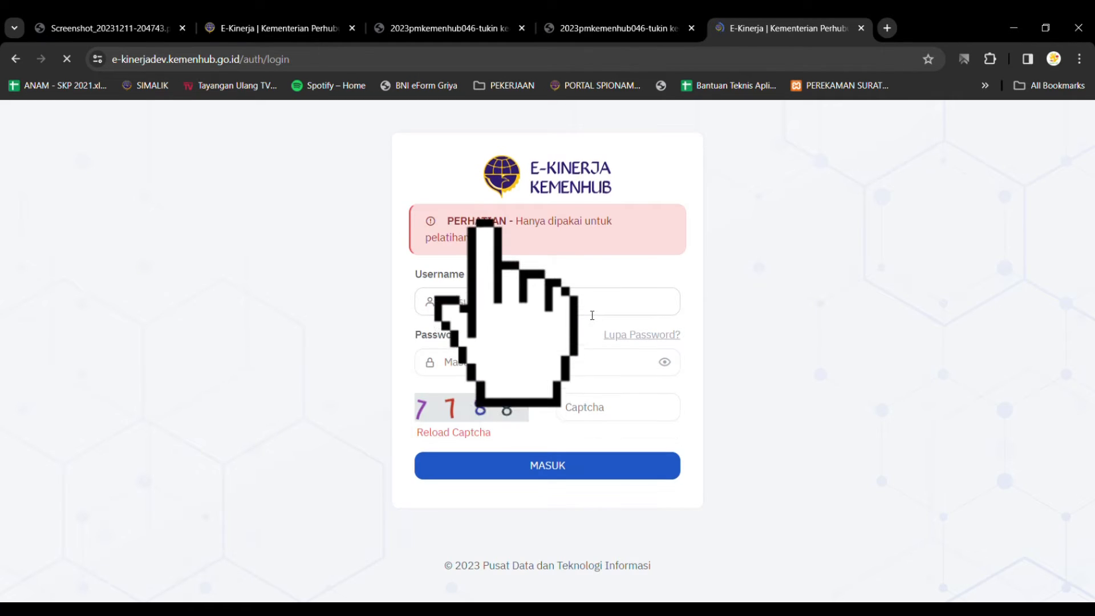
Log back in as the employee with the copied NIP, the account password and the captcha code.
key("ctrl+v")
key("Tab")
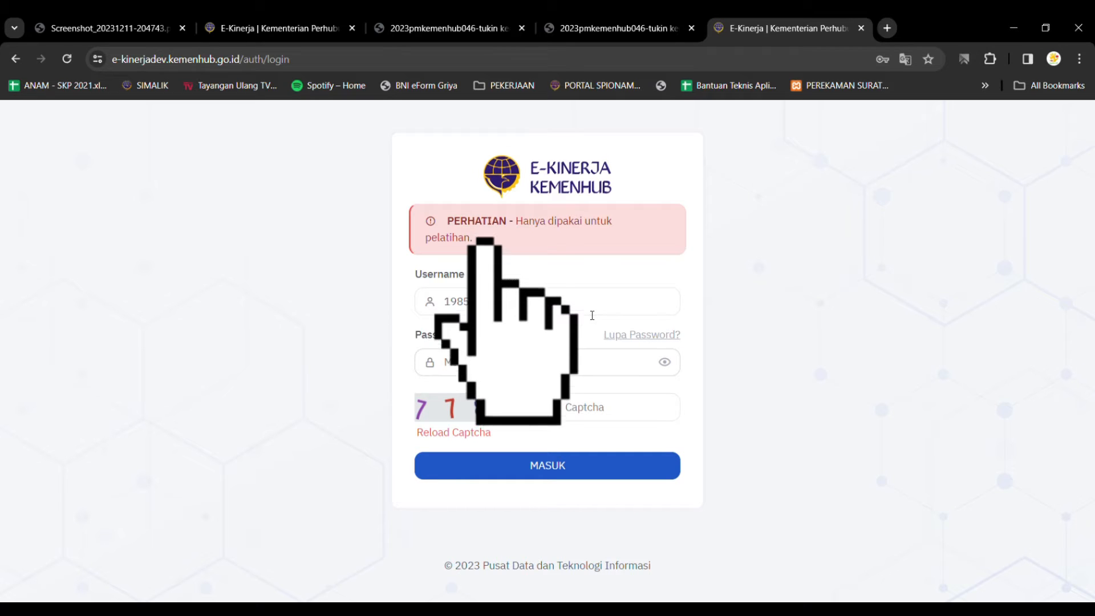
type("••••••••")
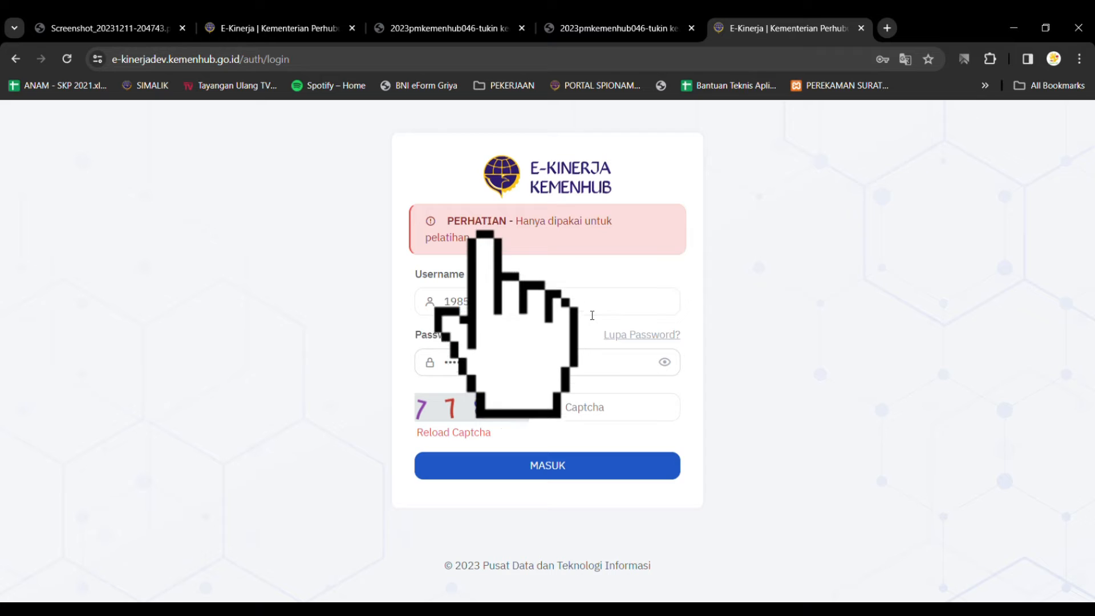
left_click(613, 413)
type("7788")
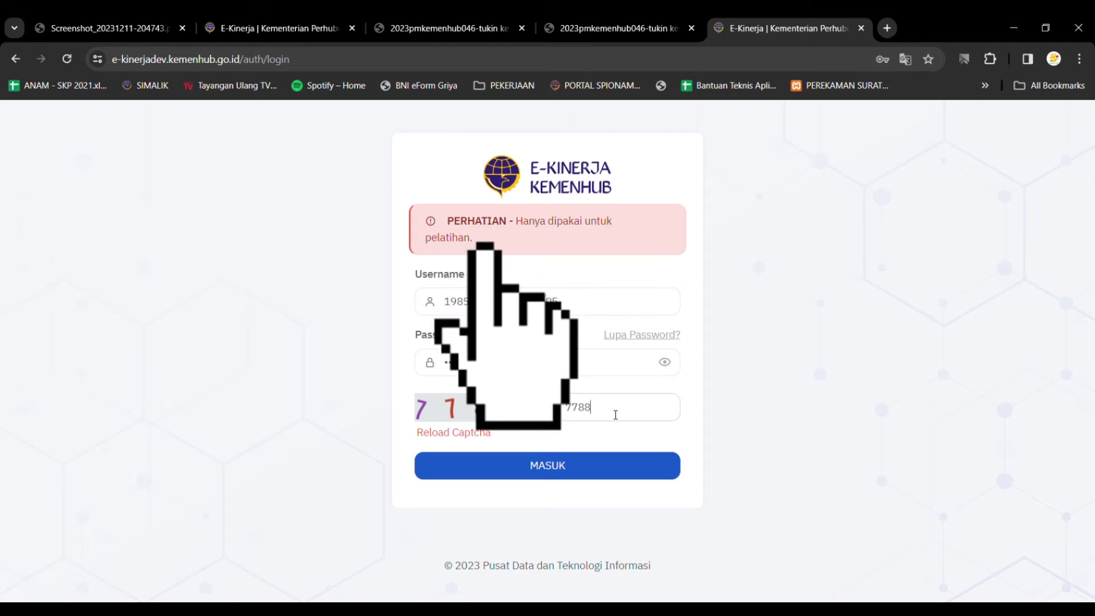
key("Return")
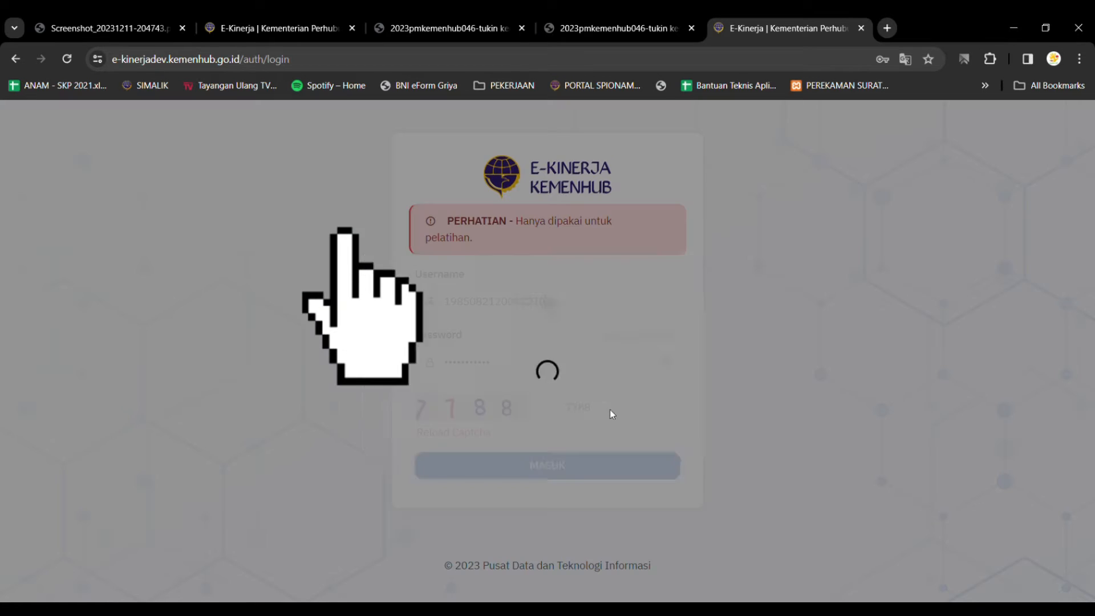
left_click(547, 416)
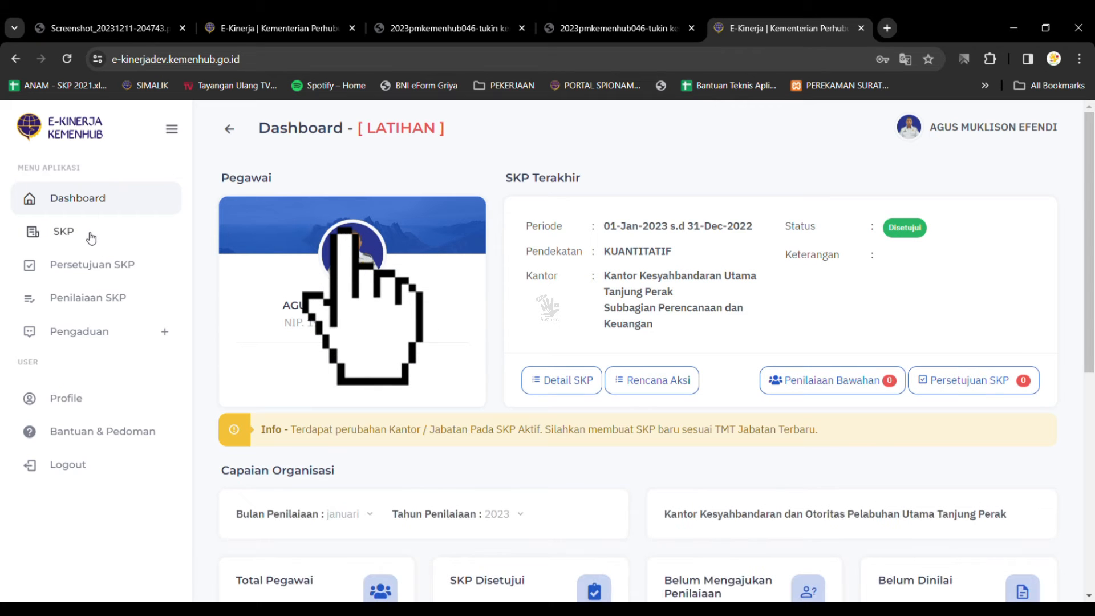
Read the dashboard notice about the changed office or position, and start adding a new SKP from the employee's SKP list.
triple_click(334, 432)
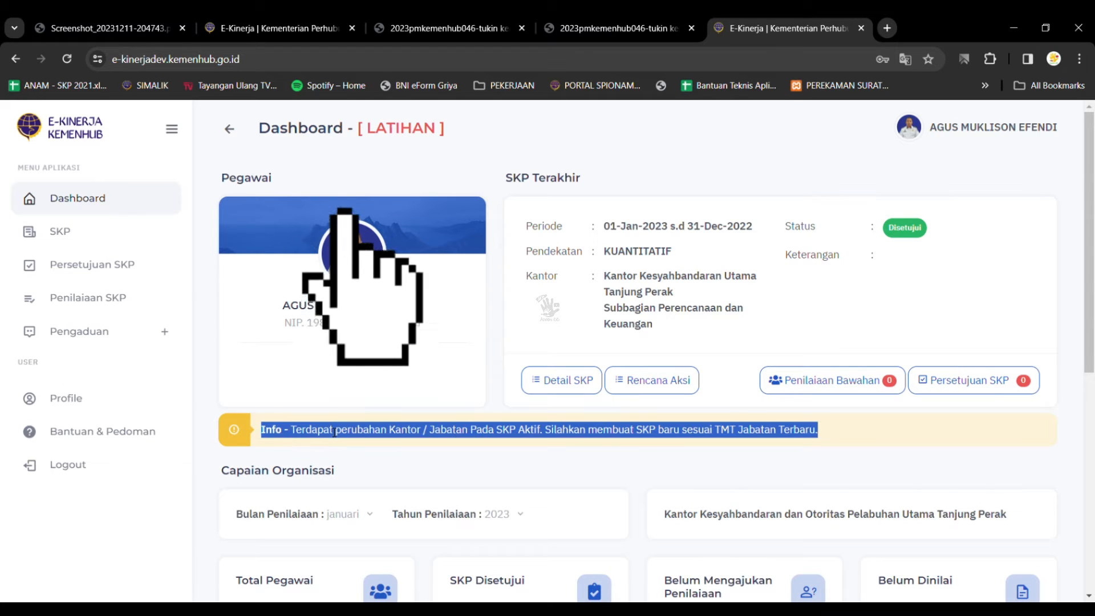
triple_click(360, 435)
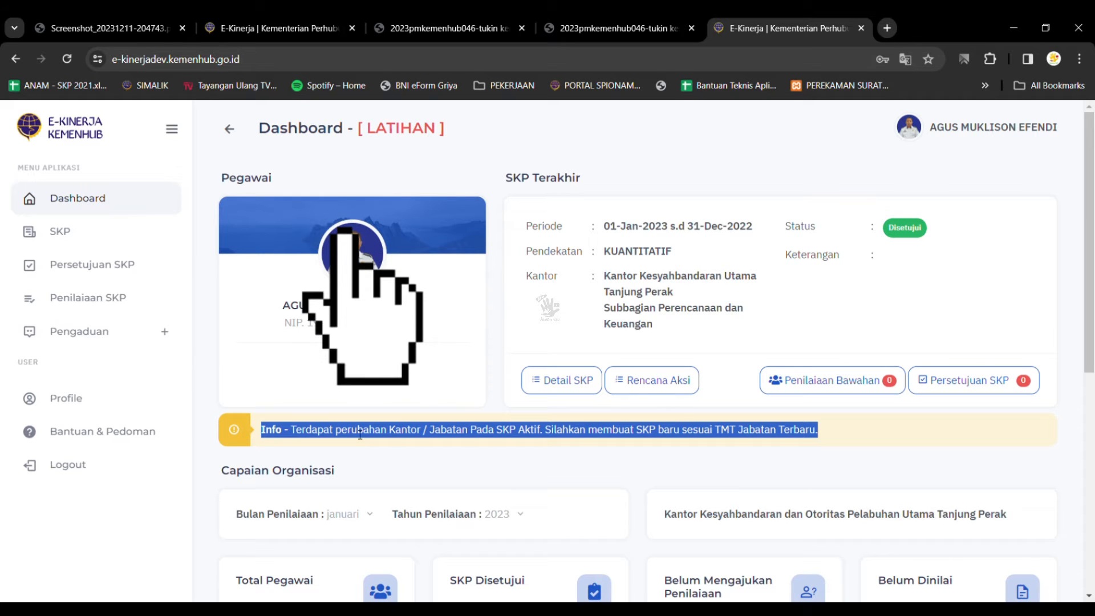
triple_click(767, 437)
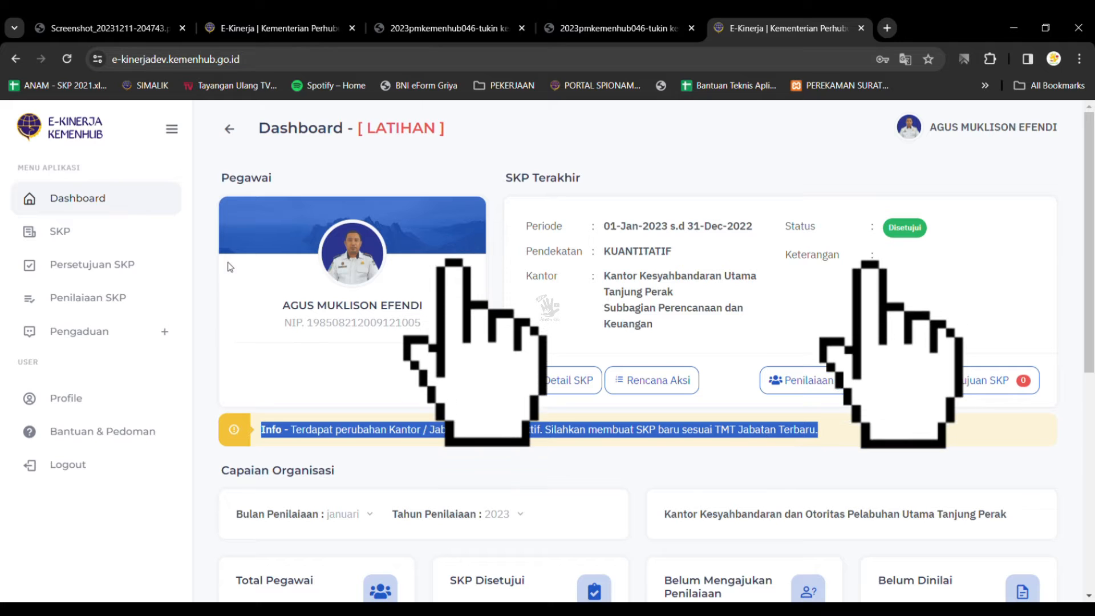
left_click(67, 243)
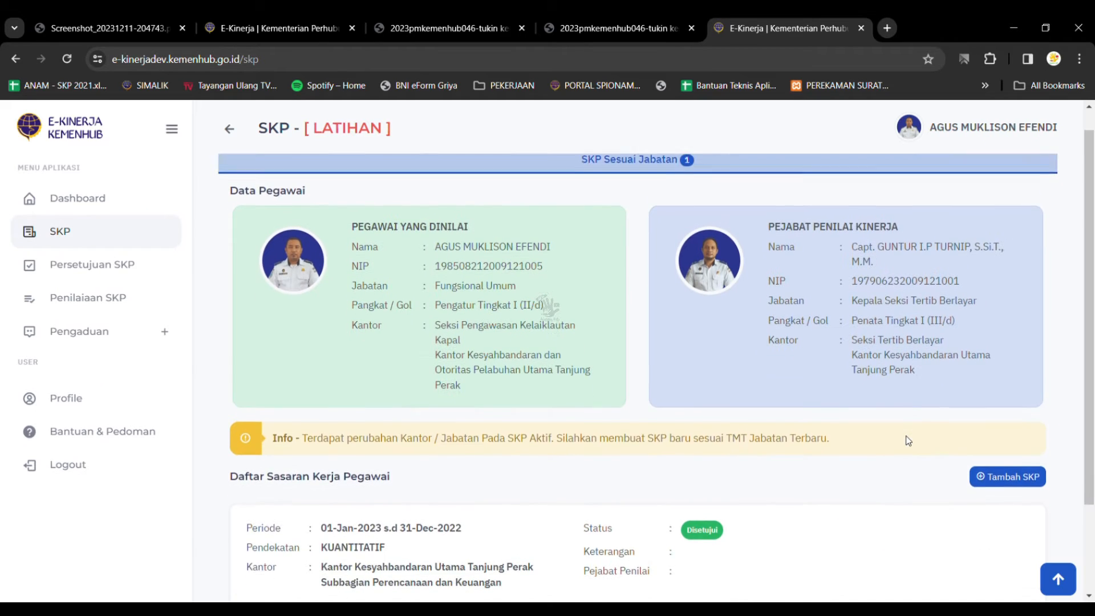
scroll(763, 449, "down", 3)
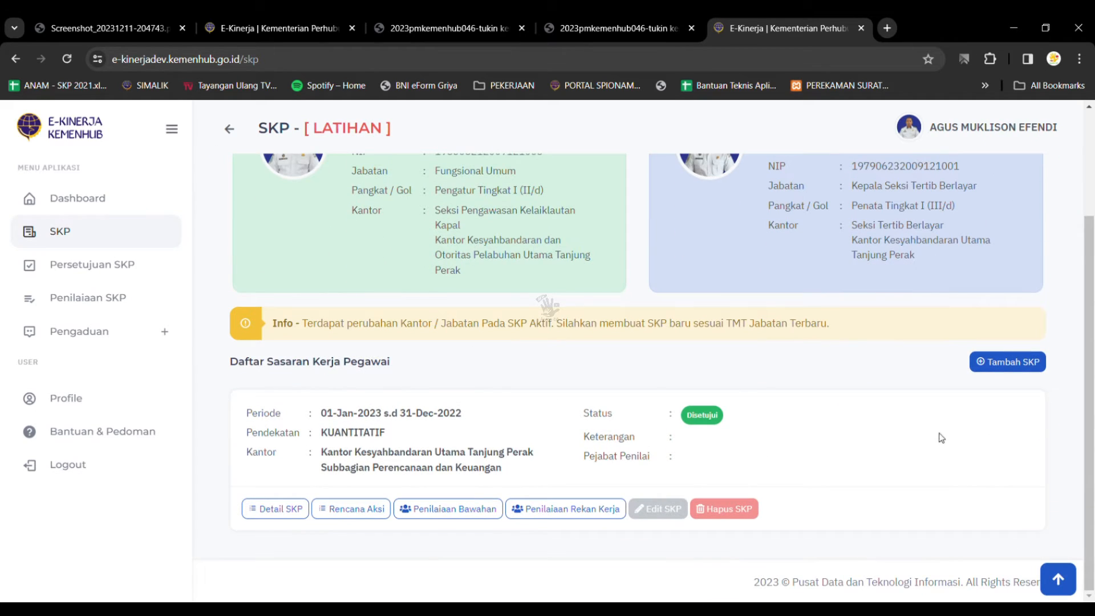
left_click(1001, 361)
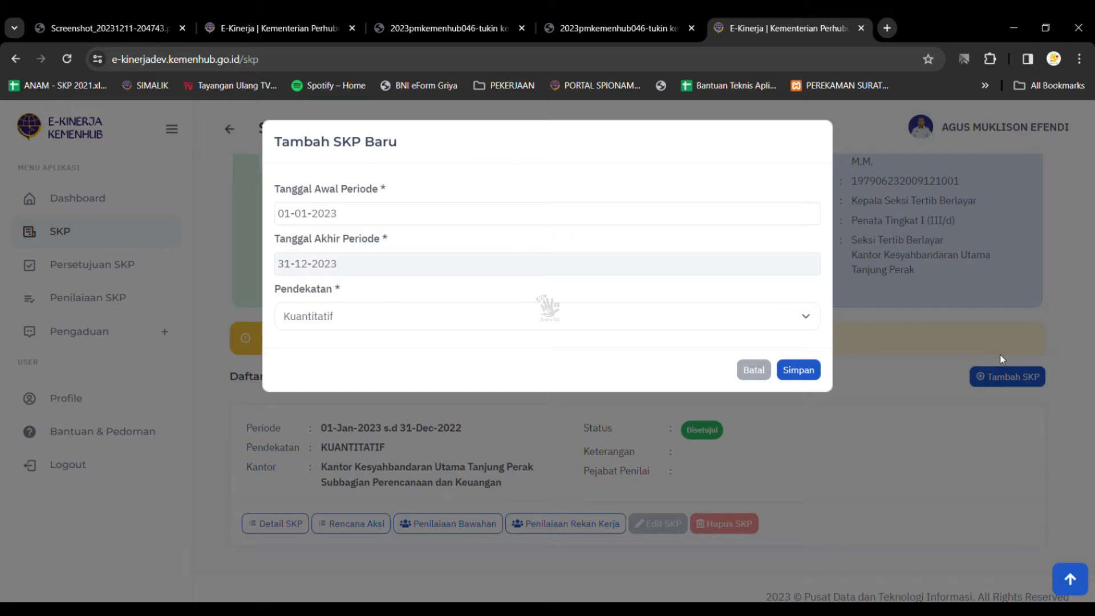
Set the start date (Tanggal Awal Periode) of the new SKP to 01-10-2023.
left_click(361, 221)
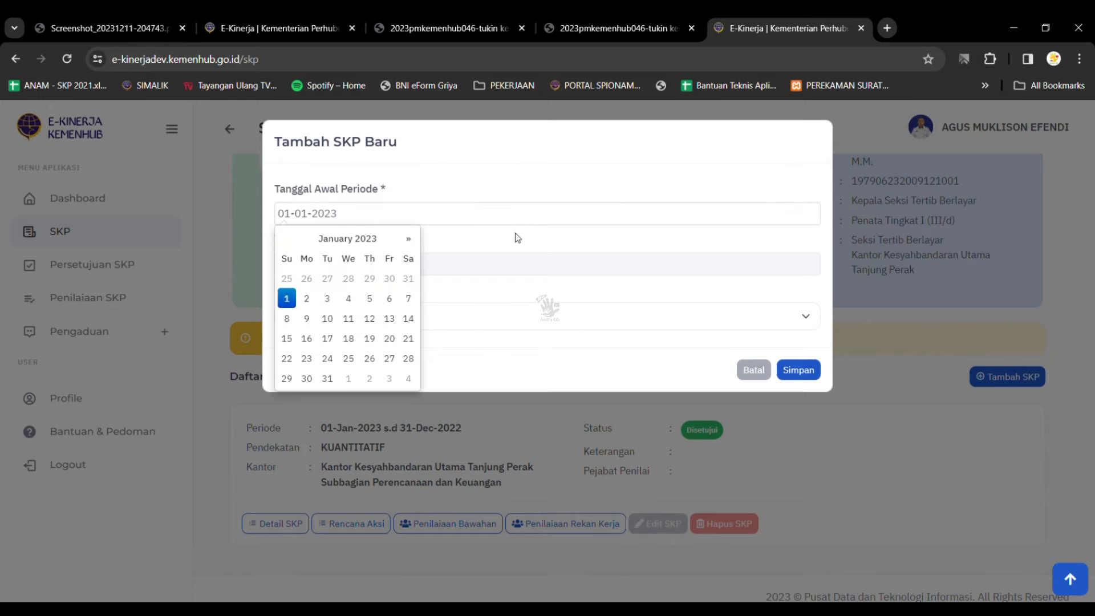
left_click(536, 196)
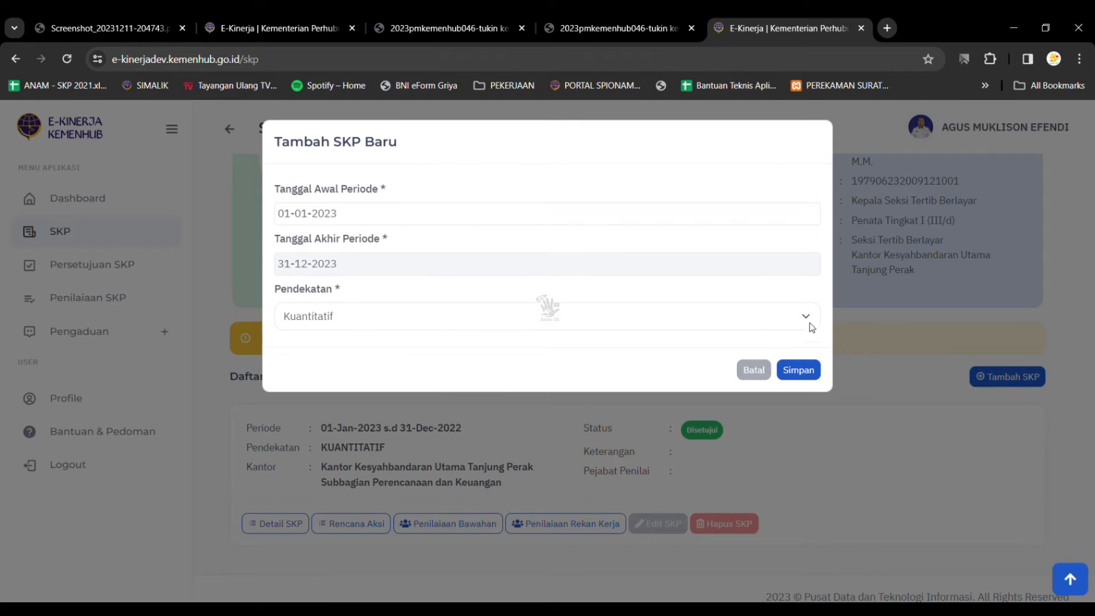
left_click(395, 212)
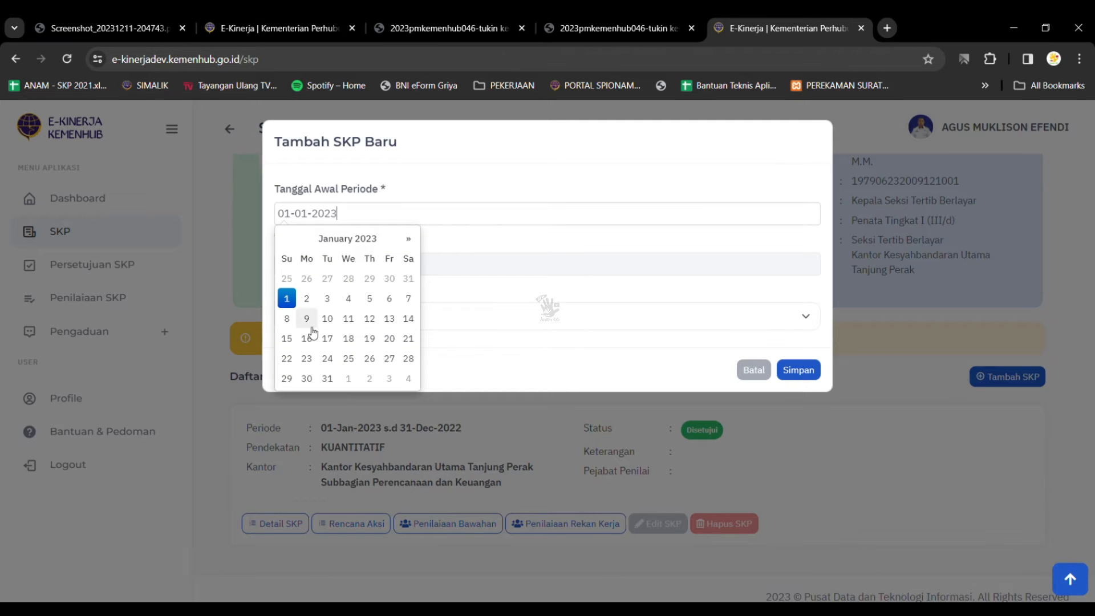
left_click(409, 242)
left_click(409, 241)
left_click(409, 241)
left_click(409, 241)
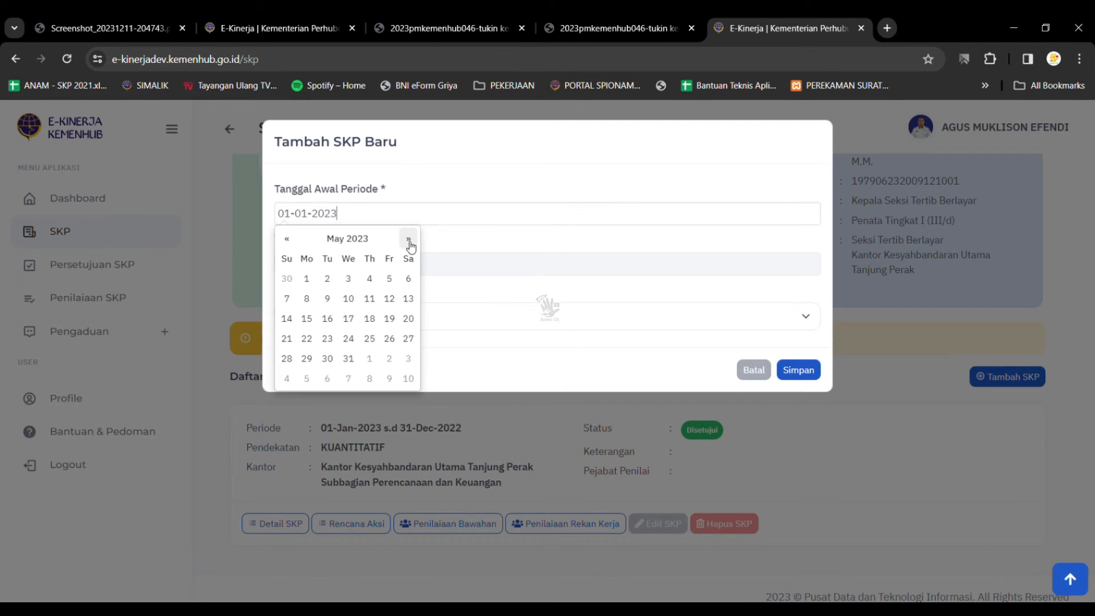
left_click(408, 241)
left_click(409, 241)
left_click(409, 241)
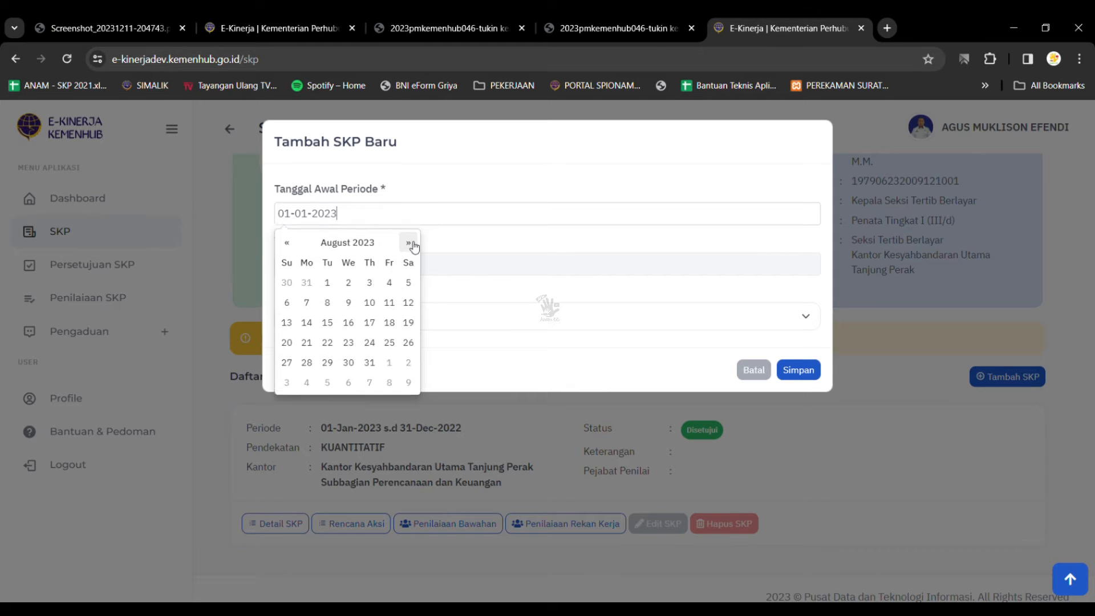
left_click(409, 241)
left_click(409, 241)
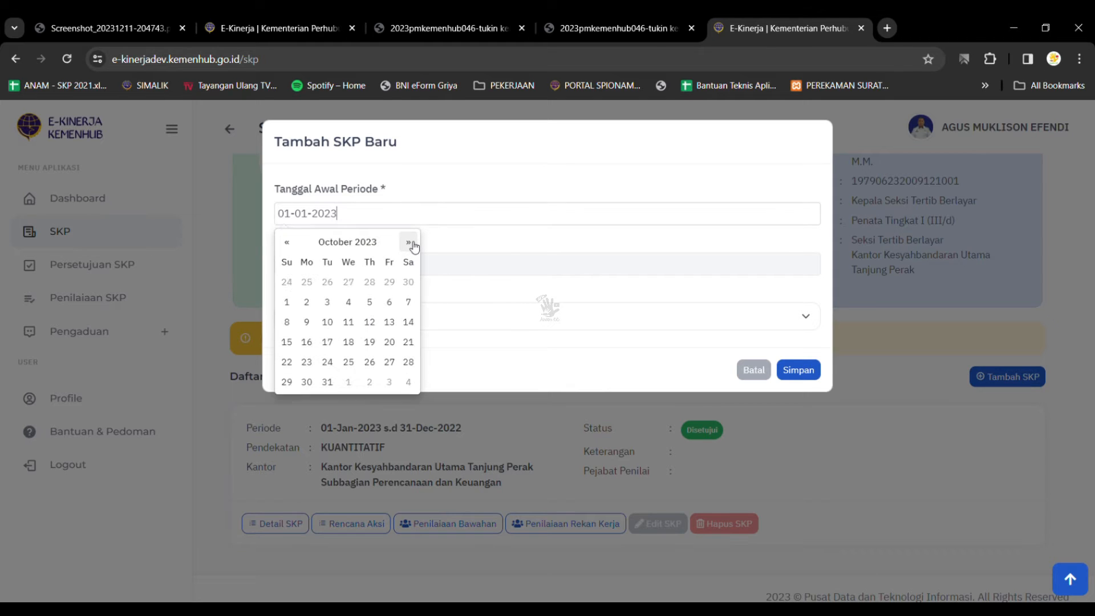
left_click(287, 299)
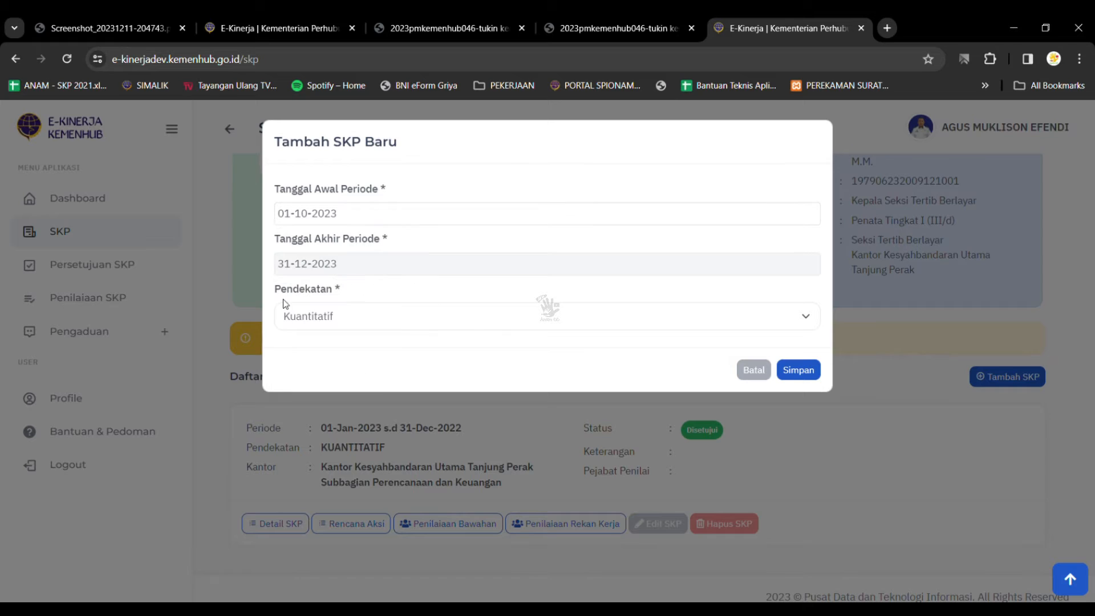
Save and confirm the new Kuantitatif SKP, and compare its period with that of the approved SKP in the list.
left_click(798, 371)
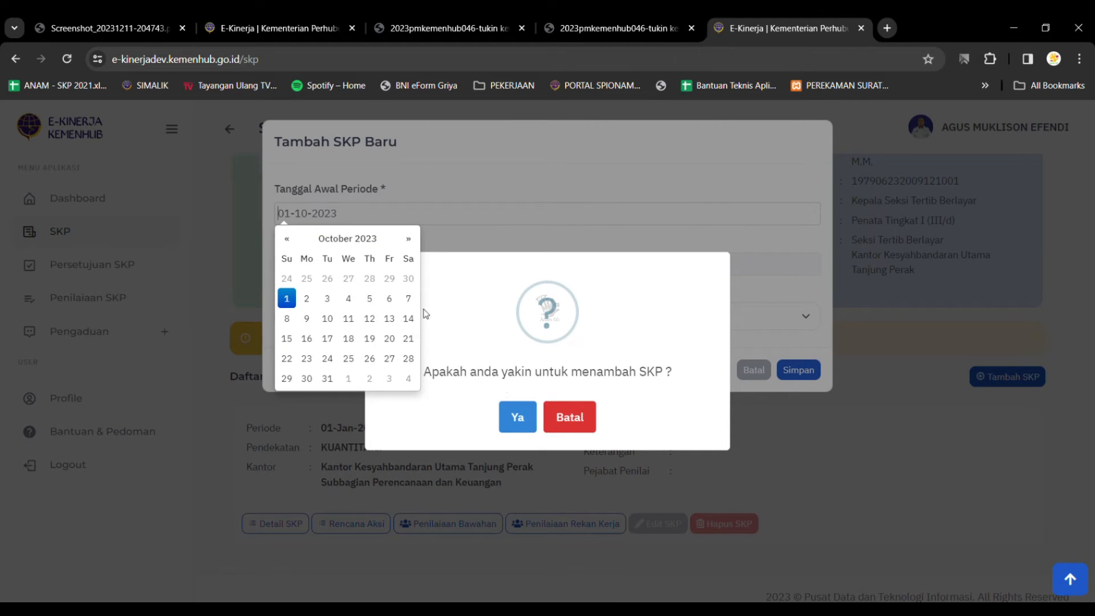
left_click(417, 182)
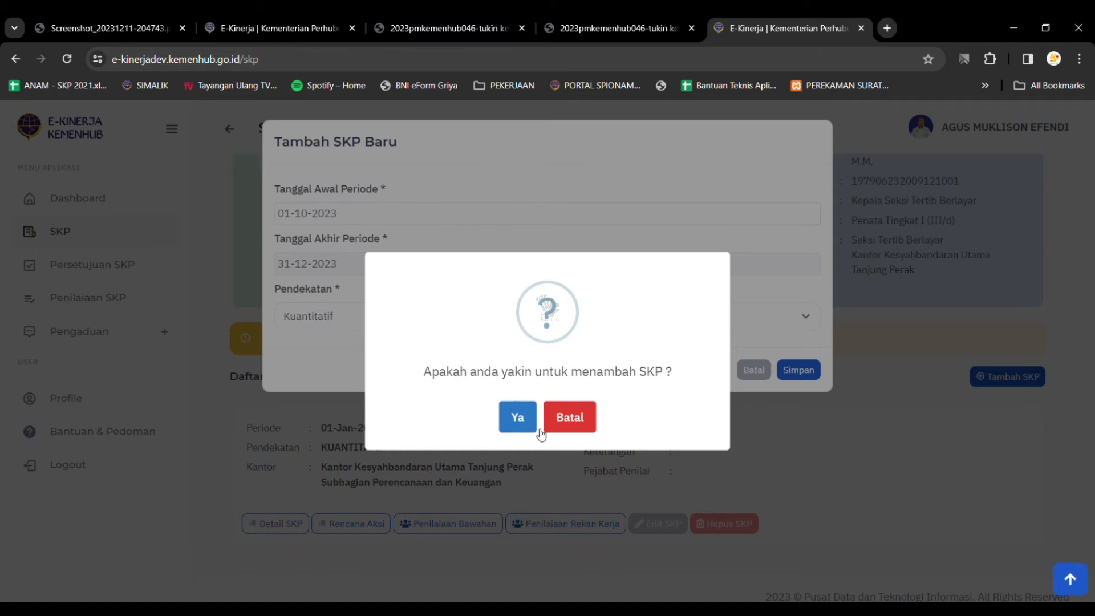
left_click(520, 418)
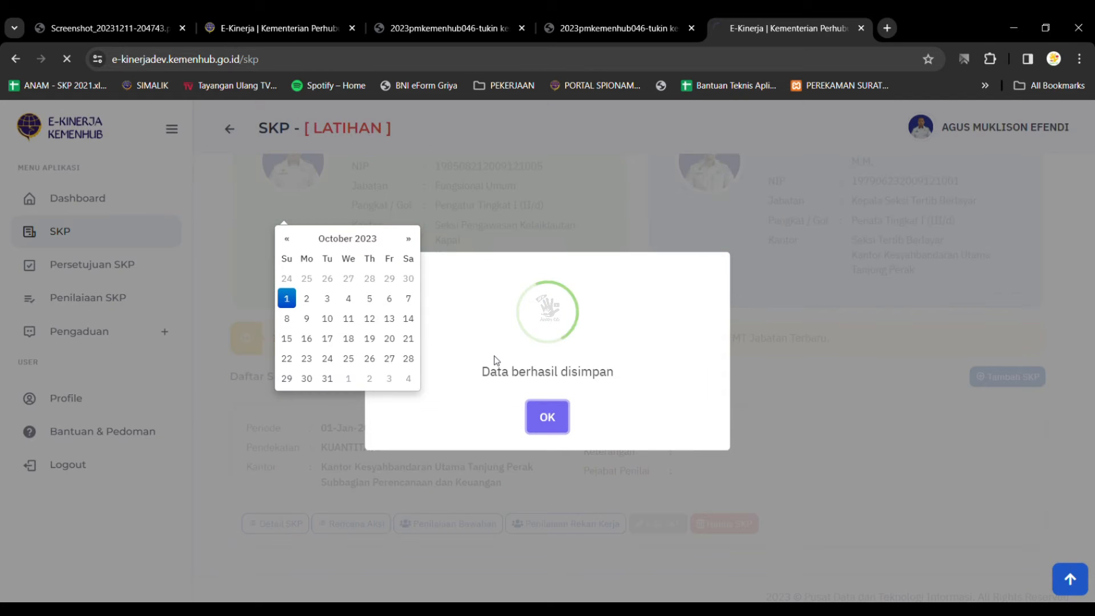
scroll(603, 442, "down", 5)
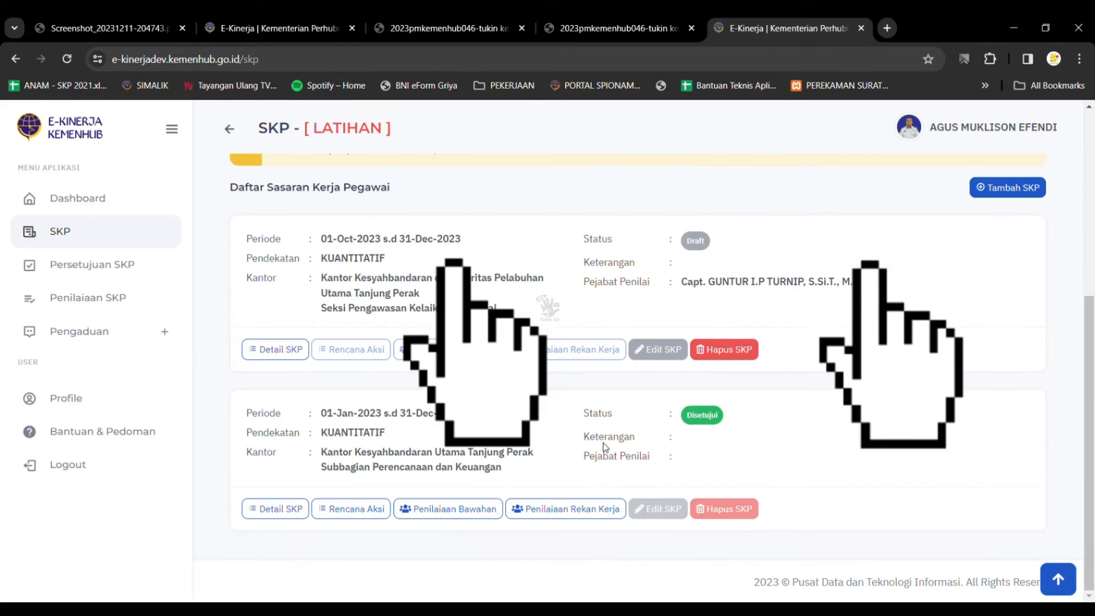
triple_click(336, 238)
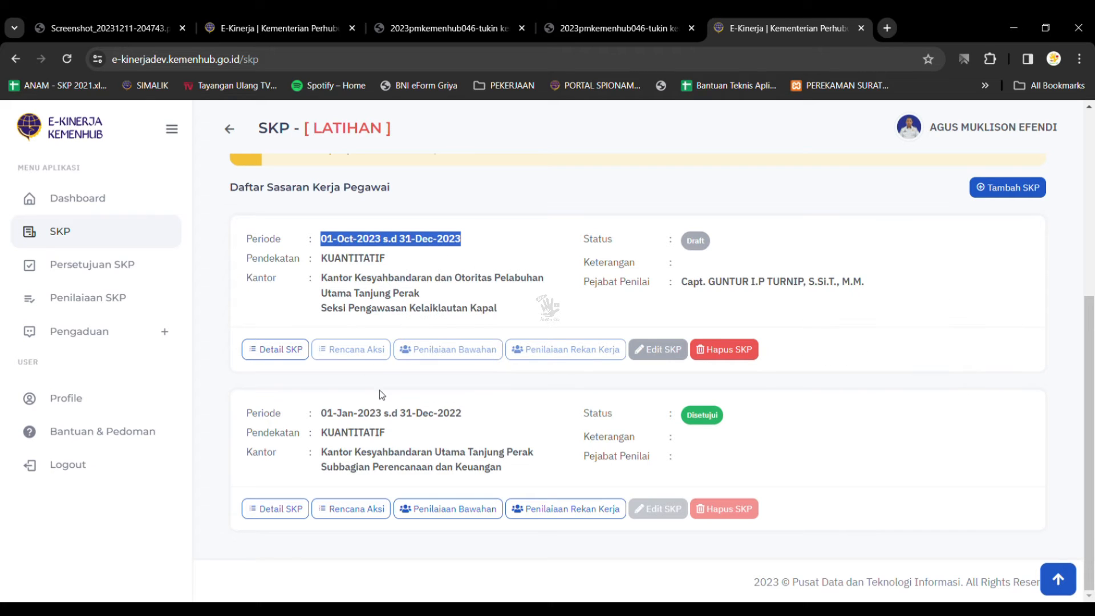
triple_click(335, 406)
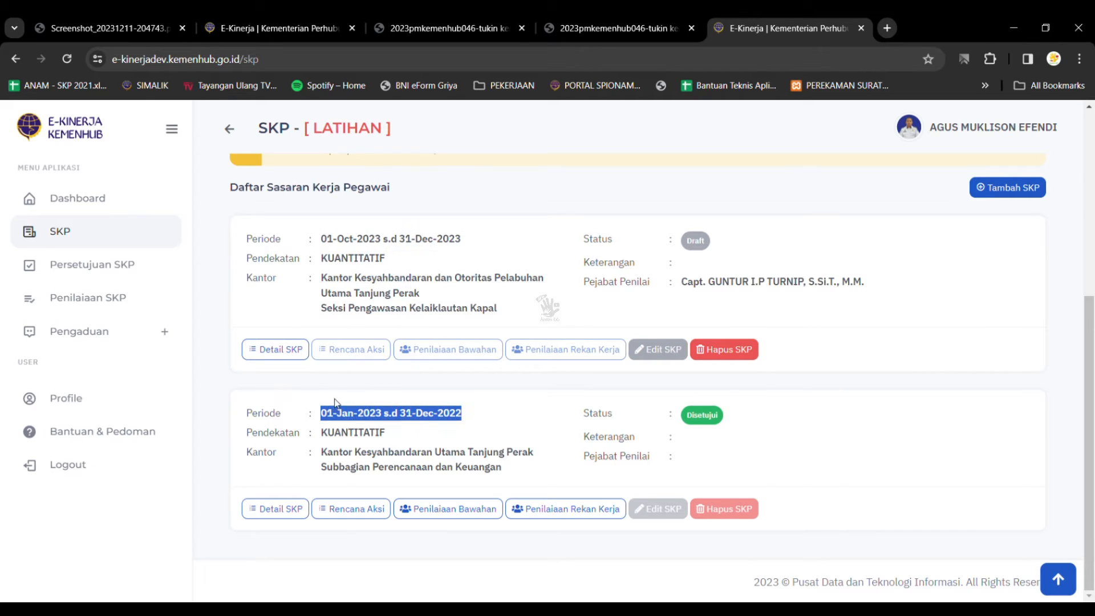
Open the October–December 2023 draft SKP's details and start an RHK based on the superior's RHK with the indicator Jumlah Penerbitan SPB.
left_click(290, 349)
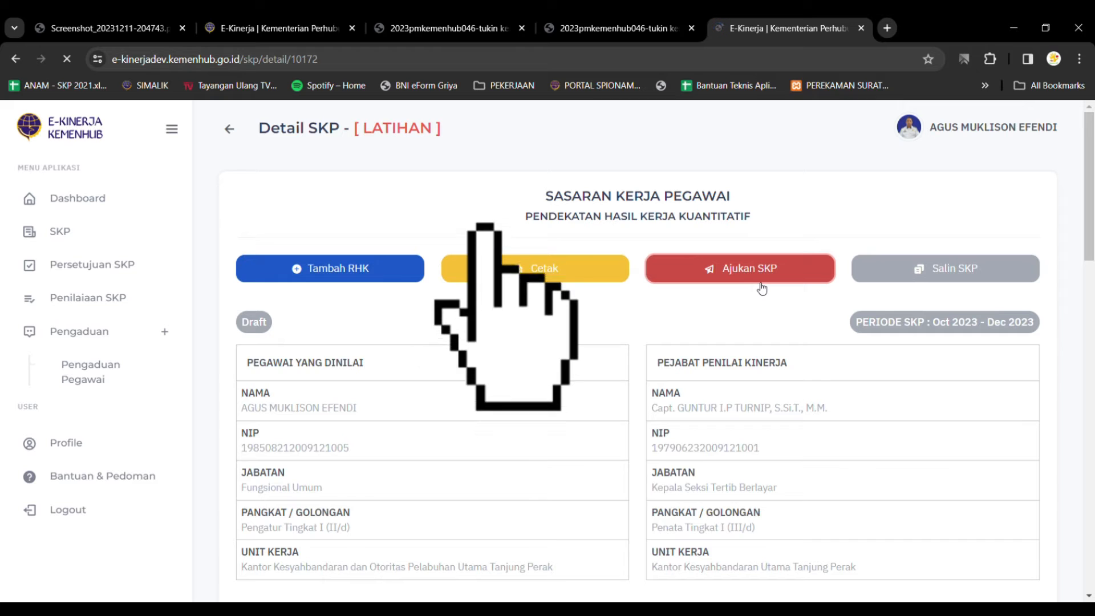
scroll(773, 289, "down", 10)
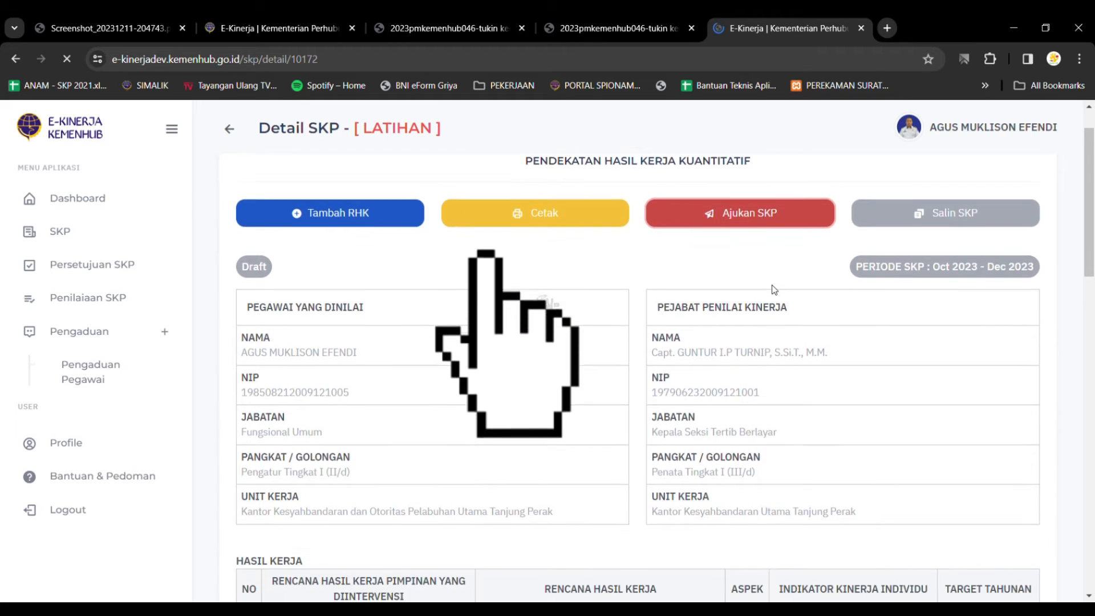
scroll(773, 289, "up", 10)
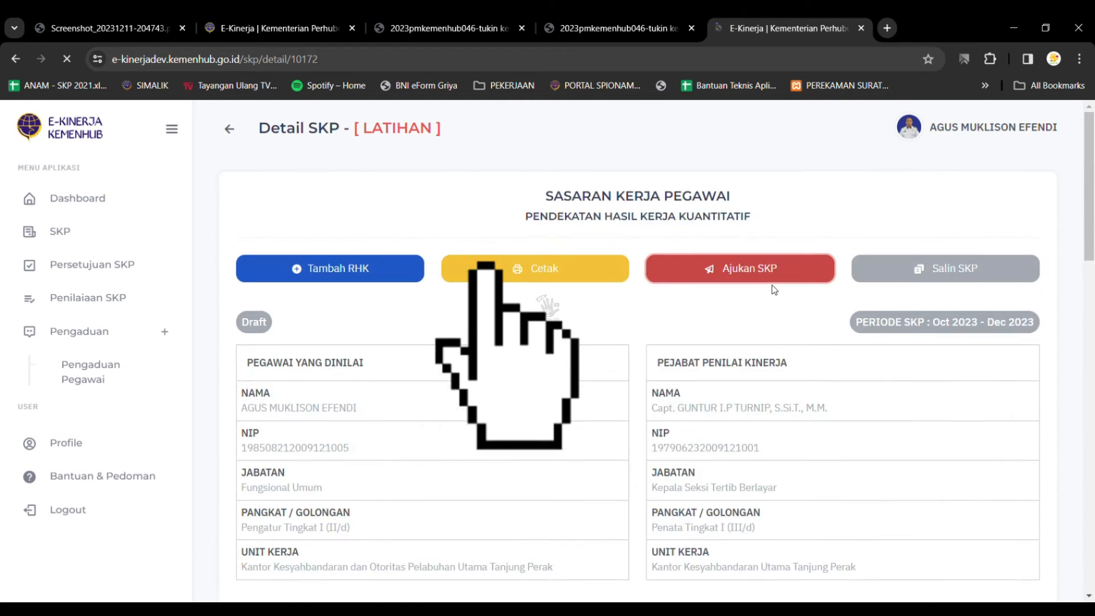
left_click(336, 271)
left_click(550, 209)
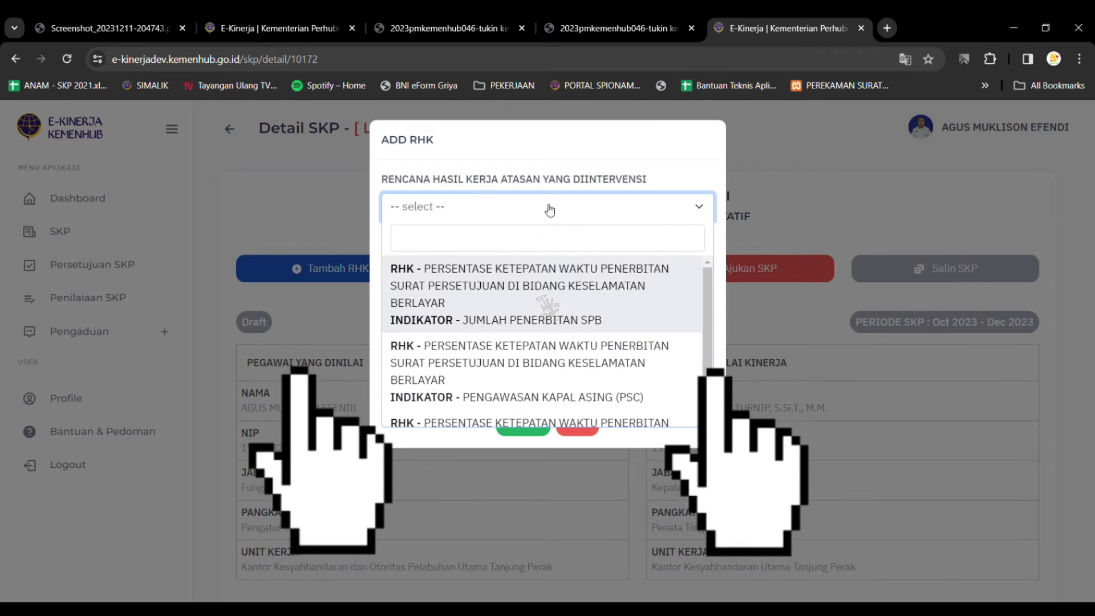
scroll(565, 342, "down", 1)
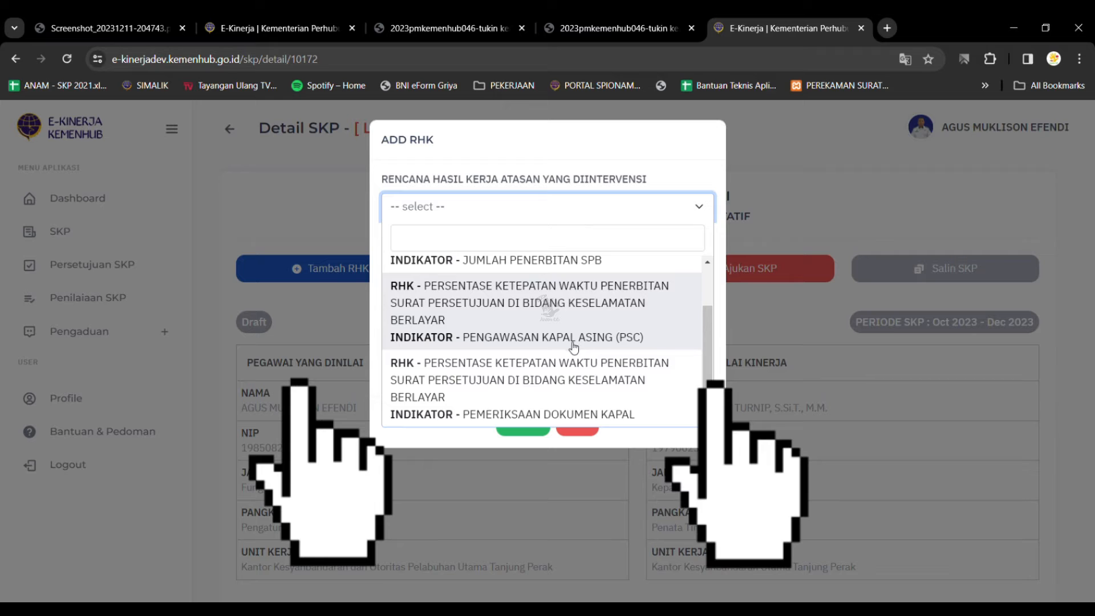
scroll(517, 381, "up", 1)
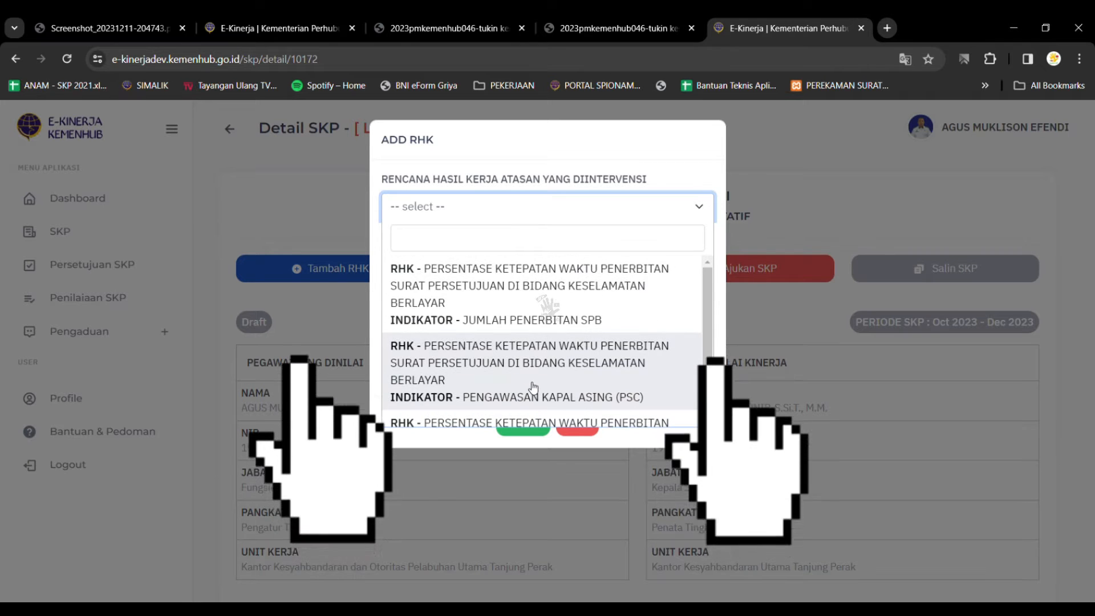
scroll(528, 389, "down", 1)
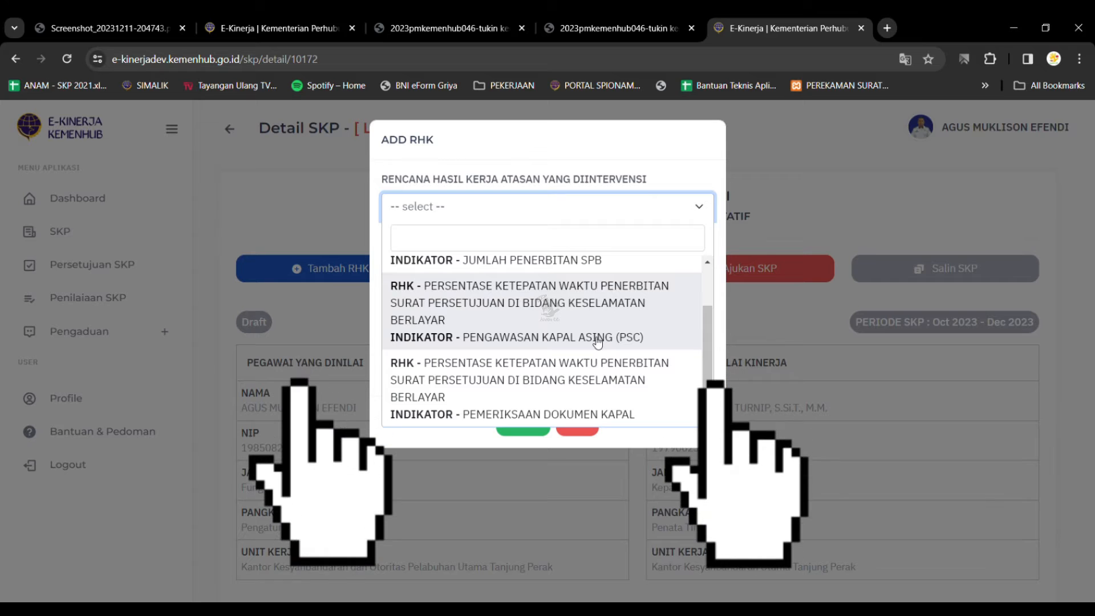
left_click(586, 272)
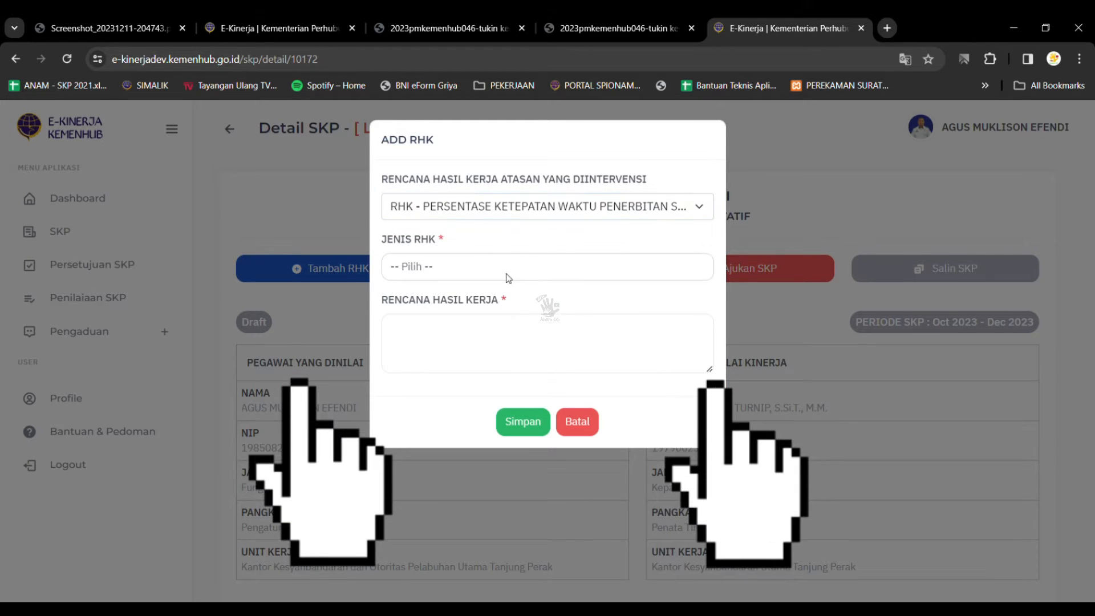
Set the RHK type to UTAMA and enter "Menerbitkan SPB Kapal Niaga" as the Rencana Hasil Kerja.
left_click(496, 371)
type("JUMLAH")
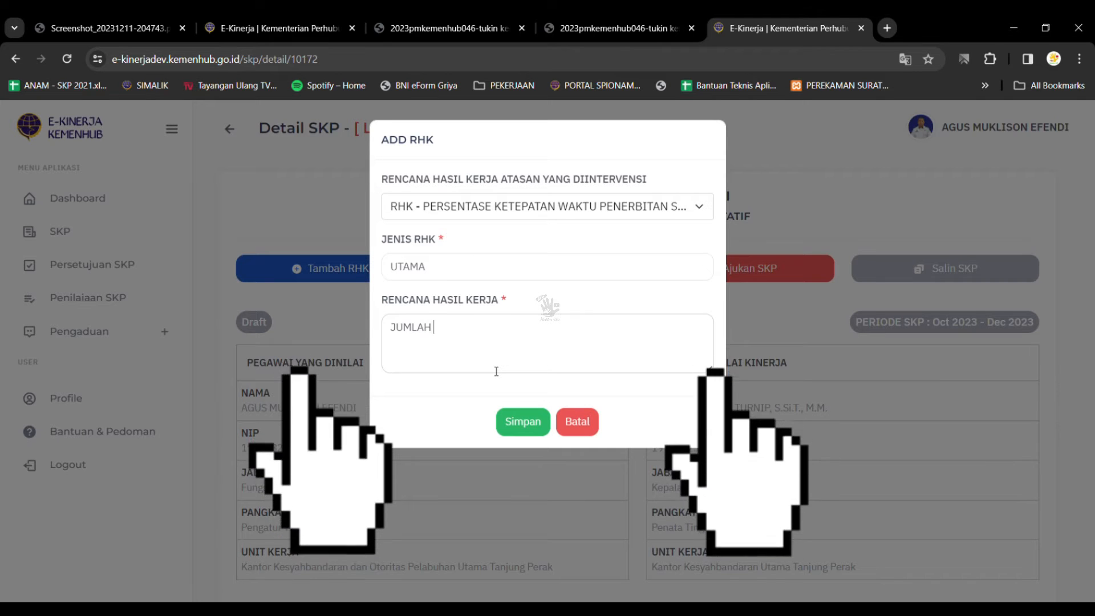
type(" SPB")
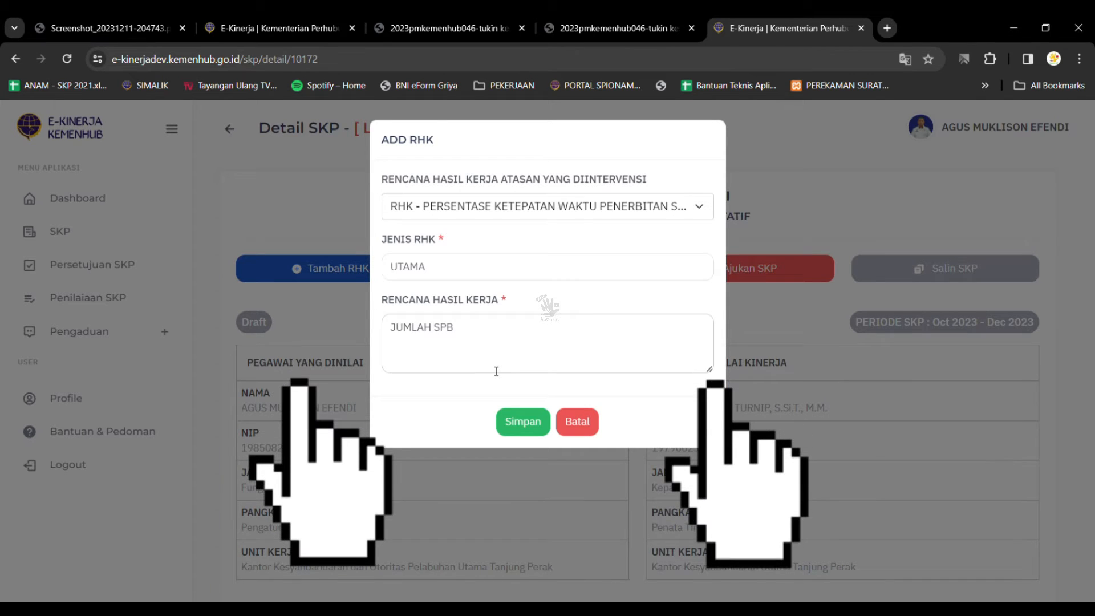
key("BackSpace")
key("BackSpace")
key("BackSpace")
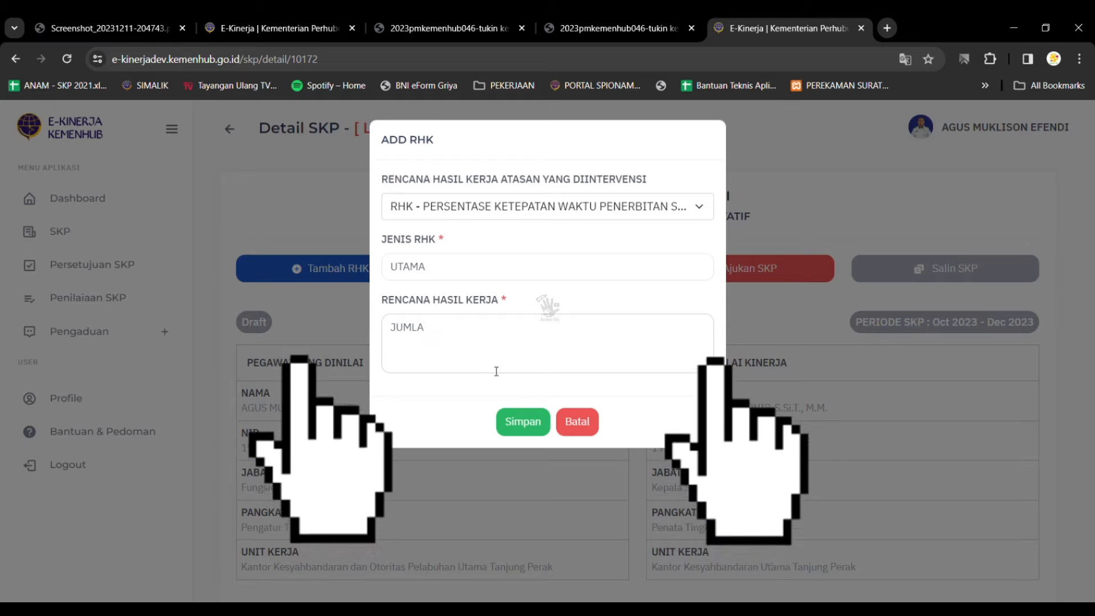
key("BackSpace")
key("BackSpace")
type("M")
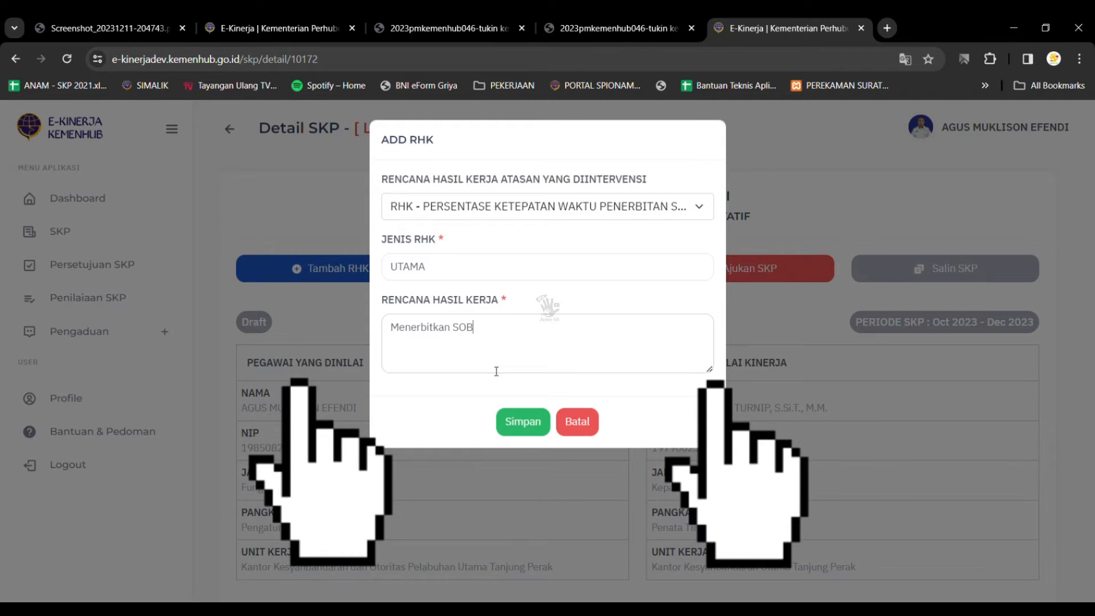
type("enerbitkan SPB J")
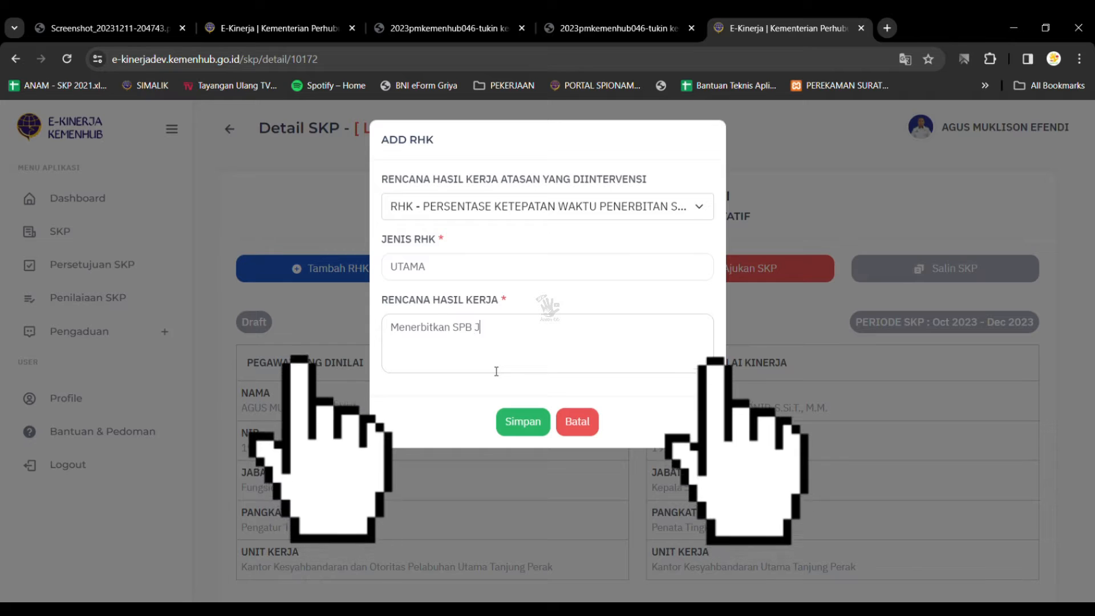
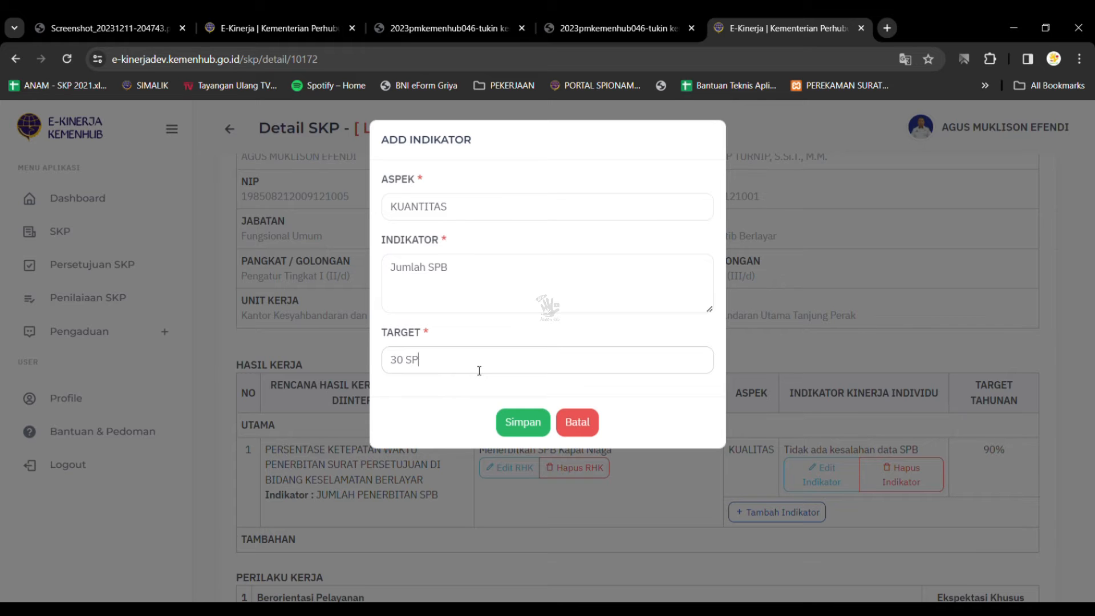
Save the KUANTITAS indicator "Jumlah SPB" with a target of 30 SPB for the main RHK.
left_click(525, 422)
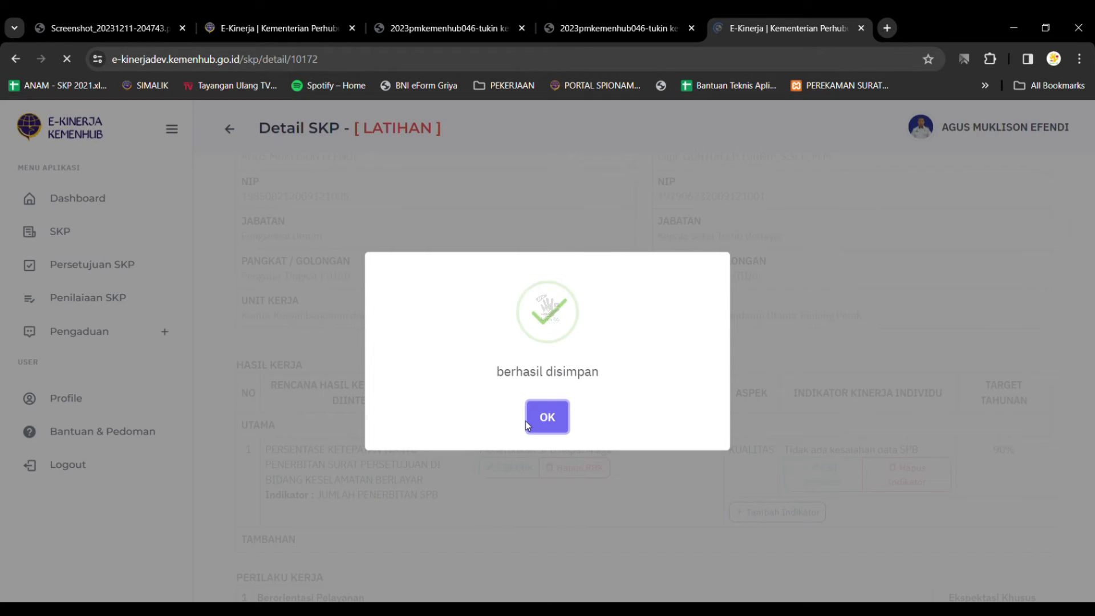
left_click(526, 421)
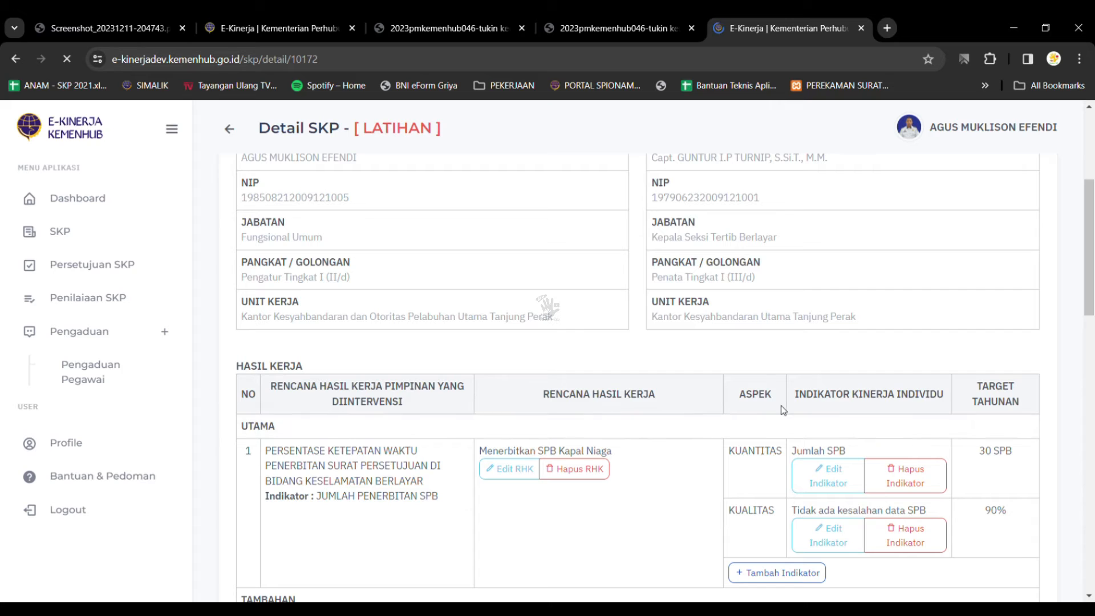
Start another indicator for the main RHK "Menerbitkan SPB Kapal Niaga" with the aspect WAKTU.
scroll(855, 437, "down", 5)
scroll(857, 437, "down", 2)
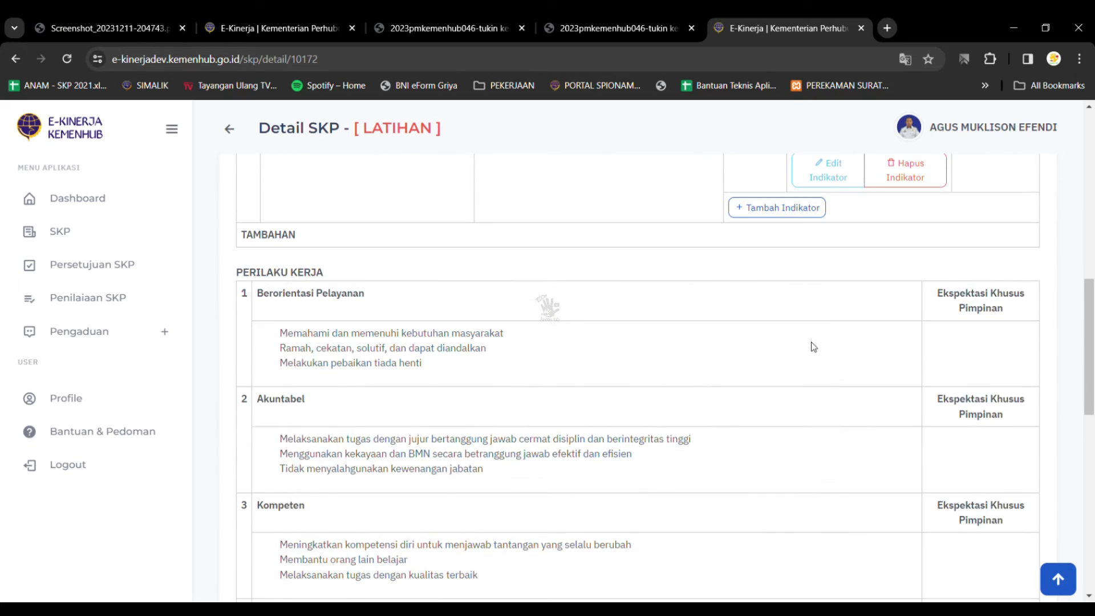
scroll(813, 347, "up", 3)
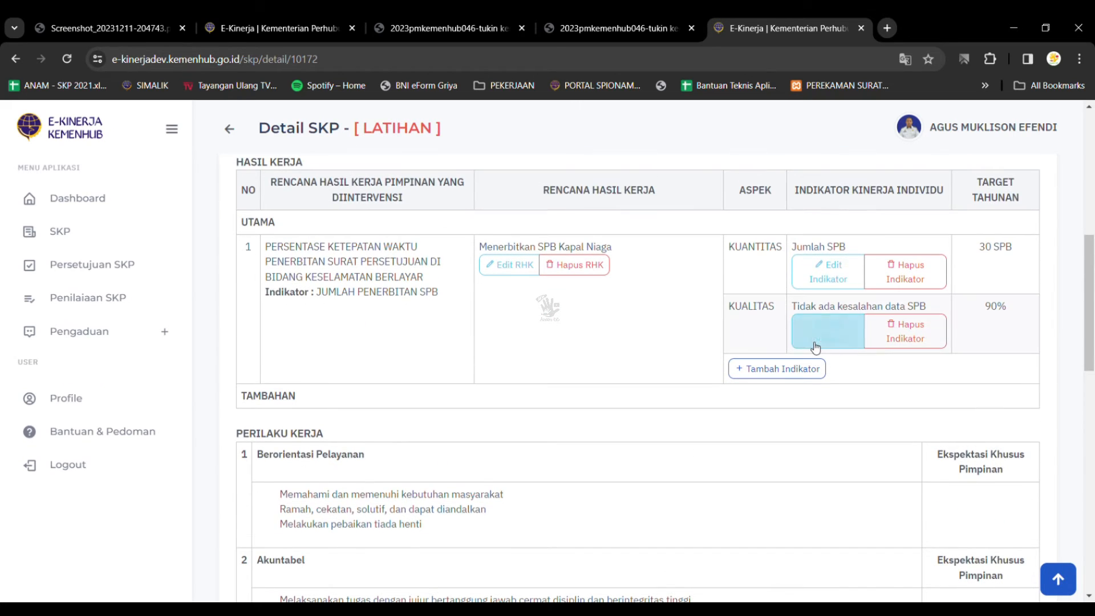
left_click(785, 370)
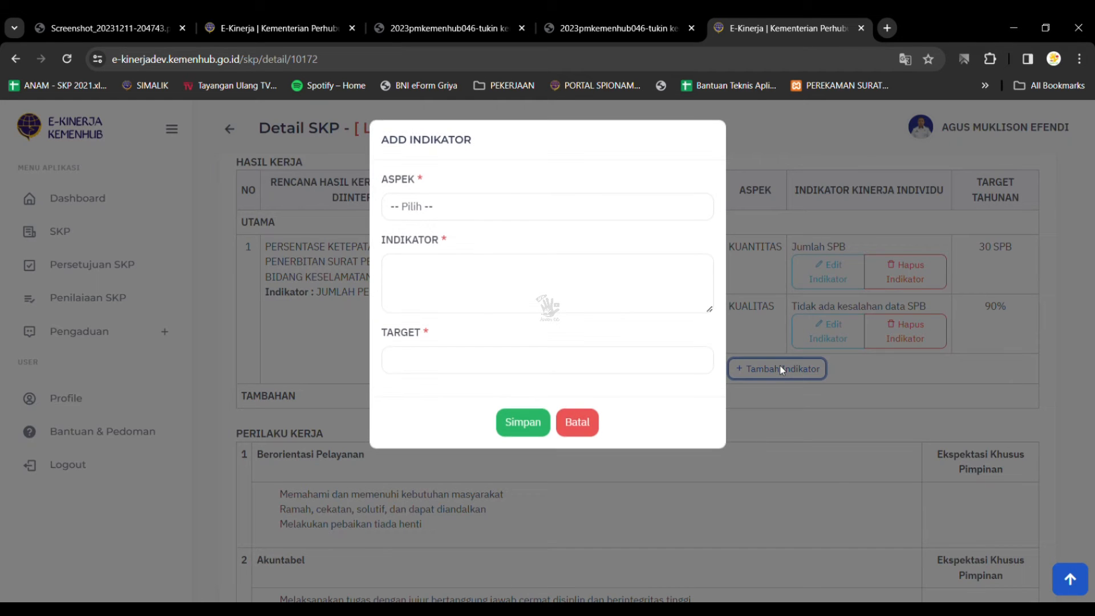
left_click(527, 271)
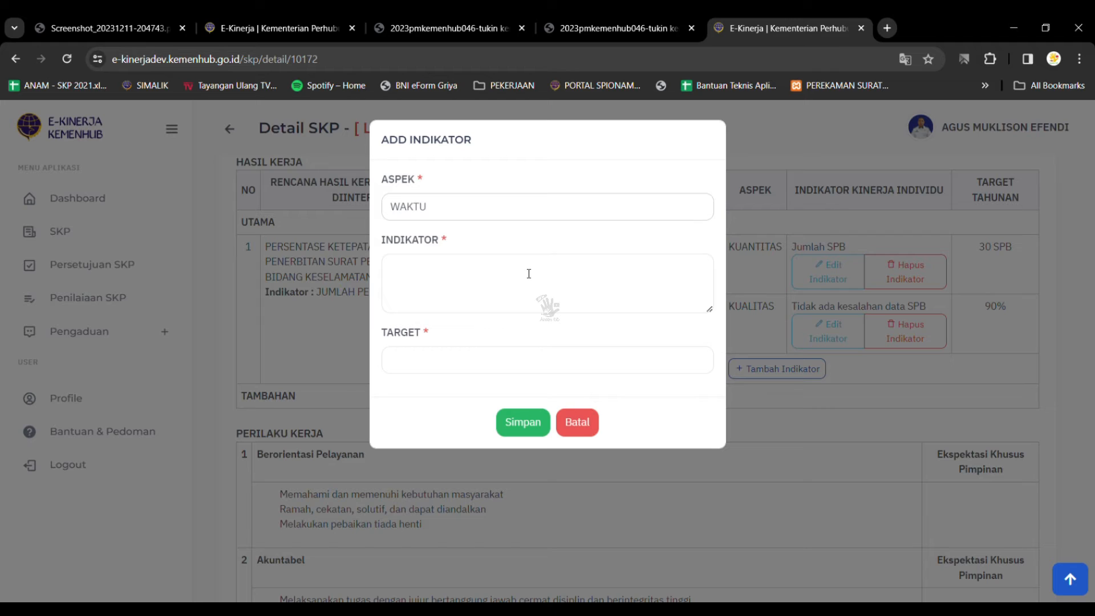
Enter "BULAN" as the WAKTU indicator with a target of "2 Bulan", and save it.
left_click(497, 283)
type("B")
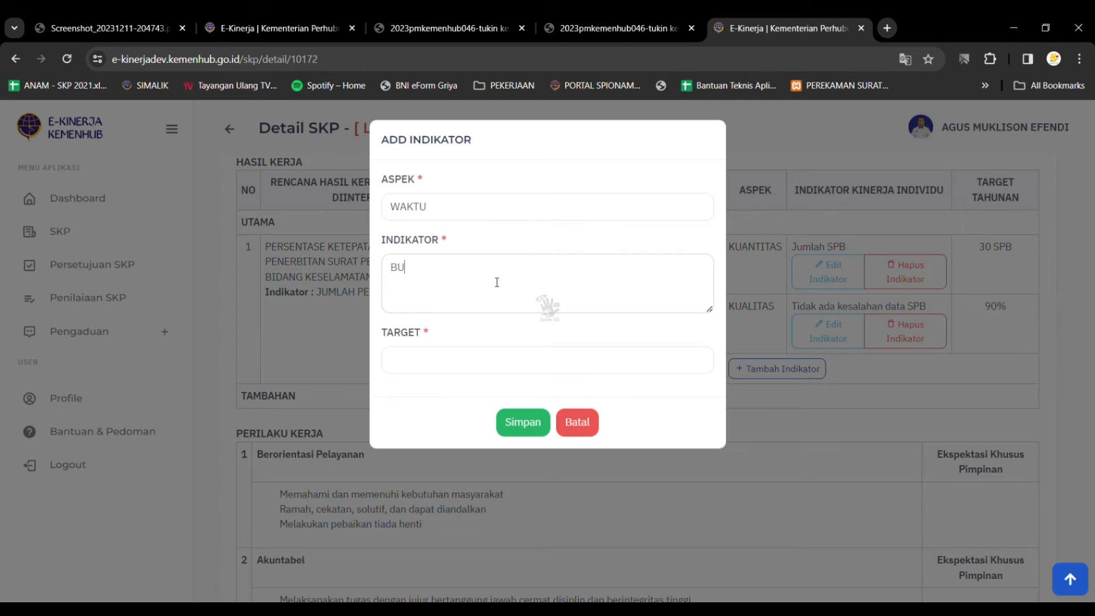
type("ULAN")
left_click(465, 373)
type("2 BUL")
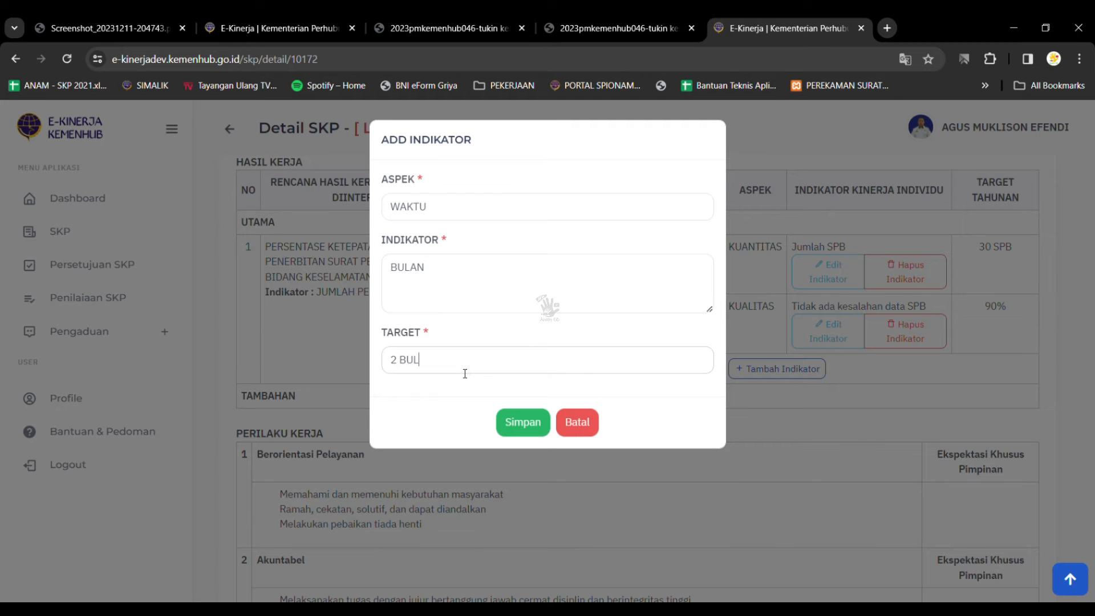
type("AN")
left_click(499, 398)
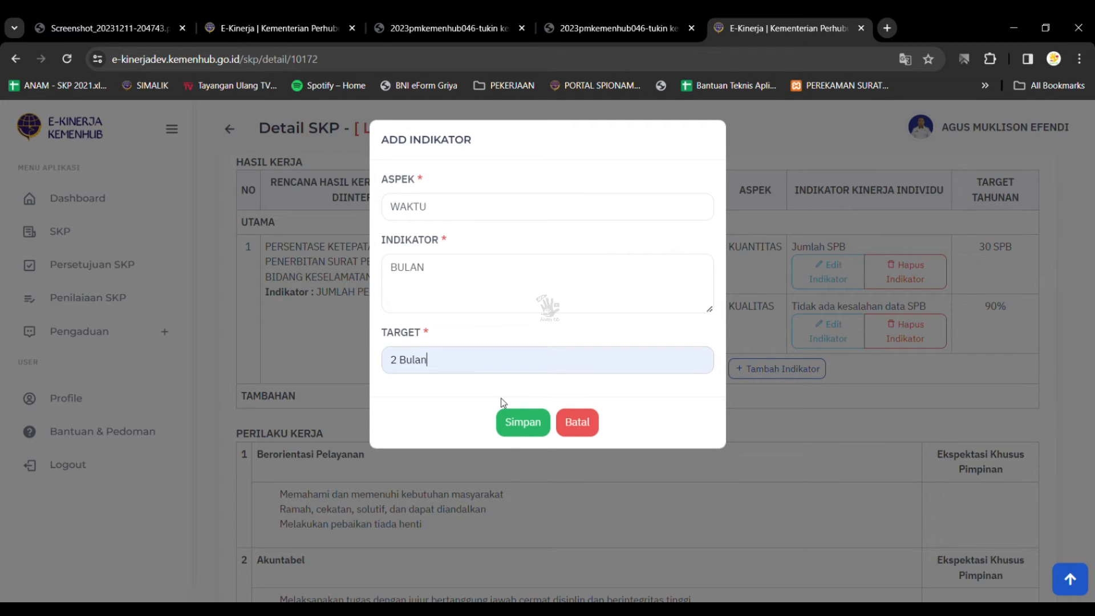
left_click(527, 425)
left_click(531, 419)
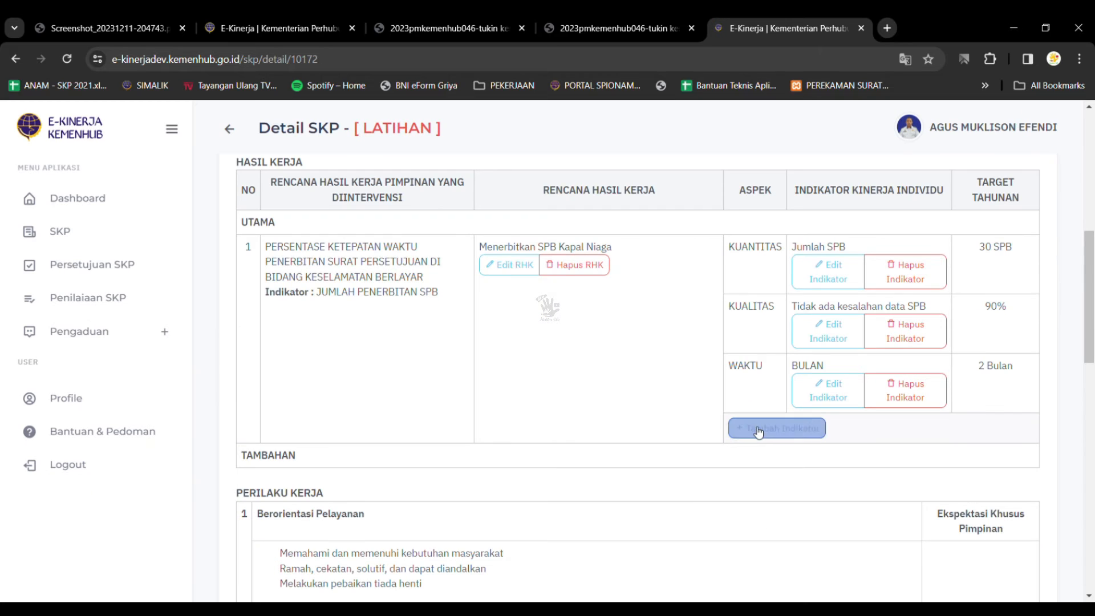
Change the WAKTU indicator's text to "Bulan penerbitan SPB" and save the edit.
left_click(829, 386)
double_click(427, 273)
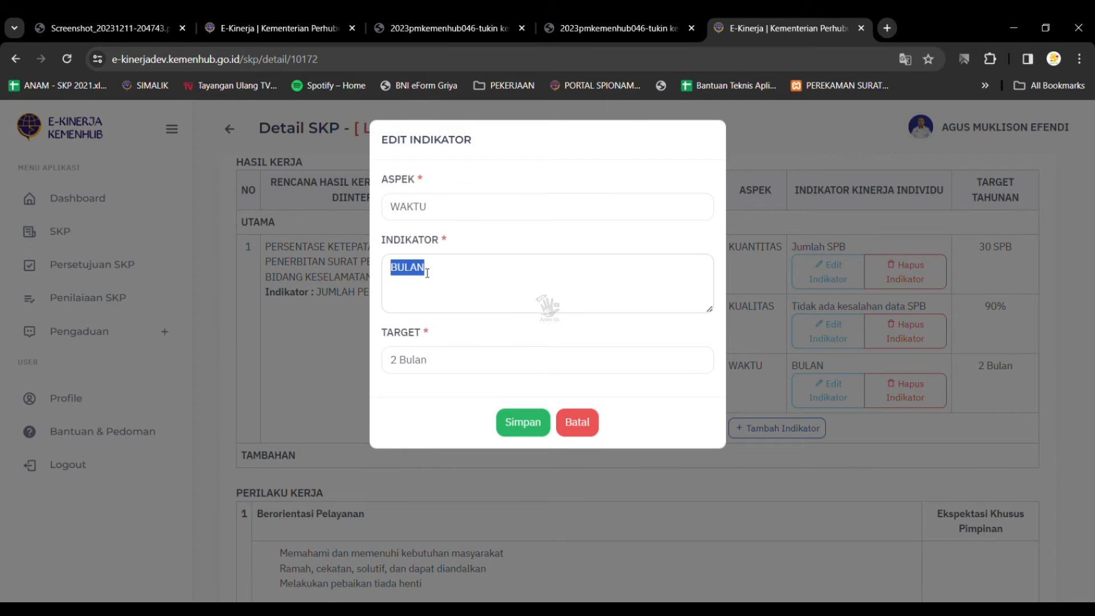
type("b")
type("B")
type("ula")
type("n pener")
type("bitan")
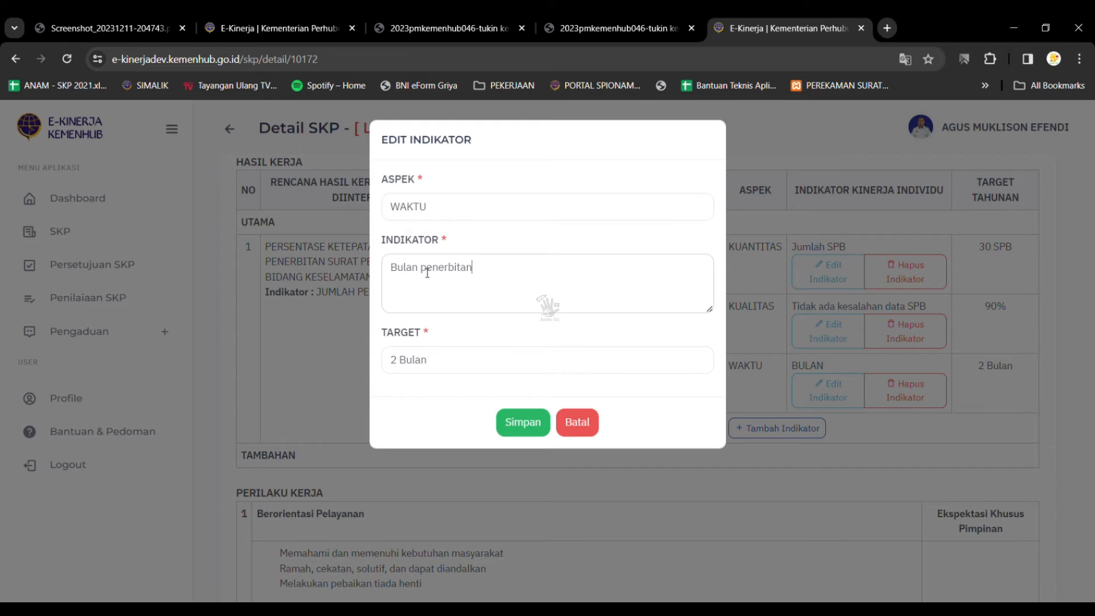
type(" SPB")
left_click(523, 417)
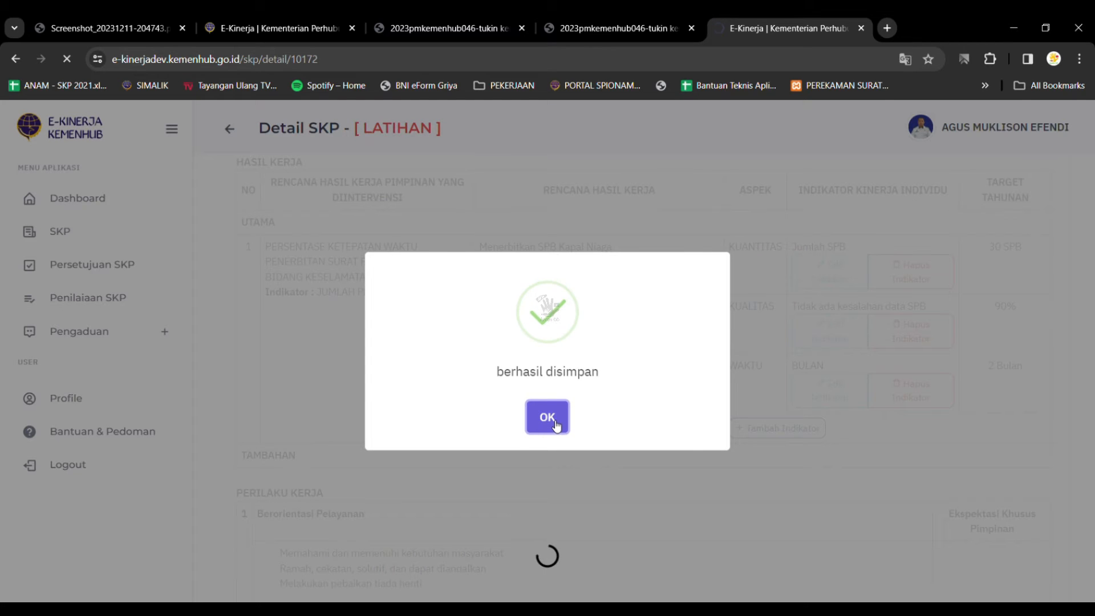
left_click(555, 423)
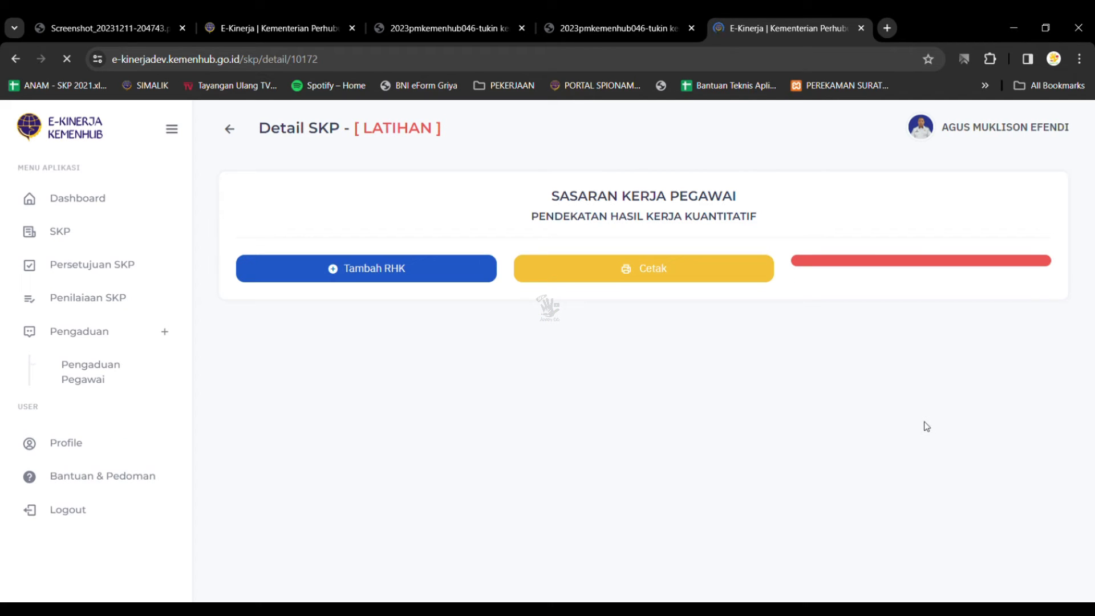
Add a BIAYA indicator to the main RHK with "-" as both indicator and target, and save it.
scroll(926, 439, "down", 15)
scroll(910, 442, "up", 3)
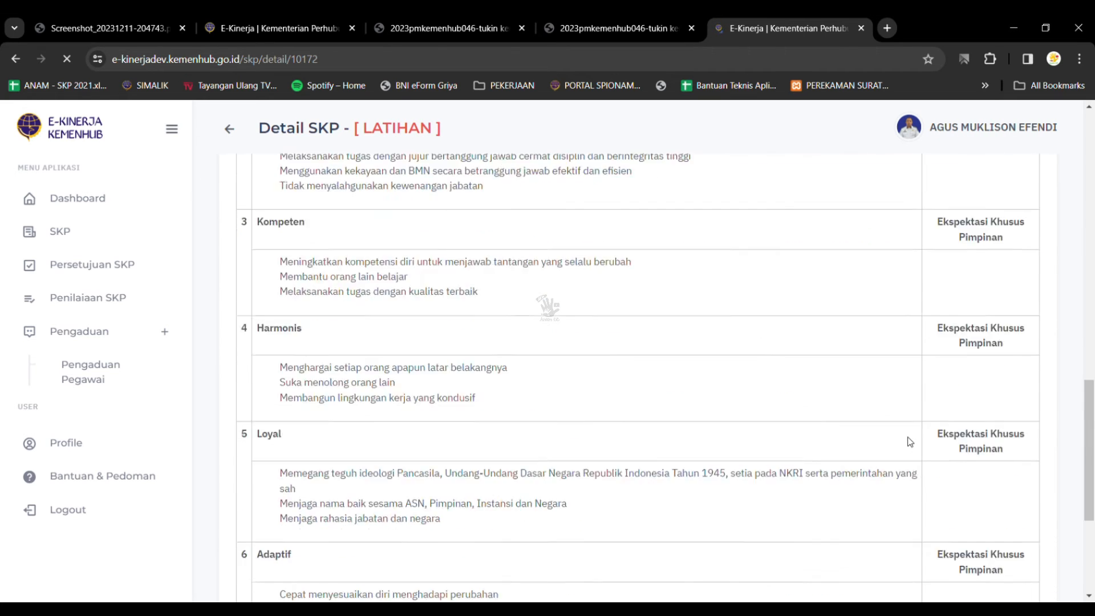
scroll(910, 442, "up", 8)
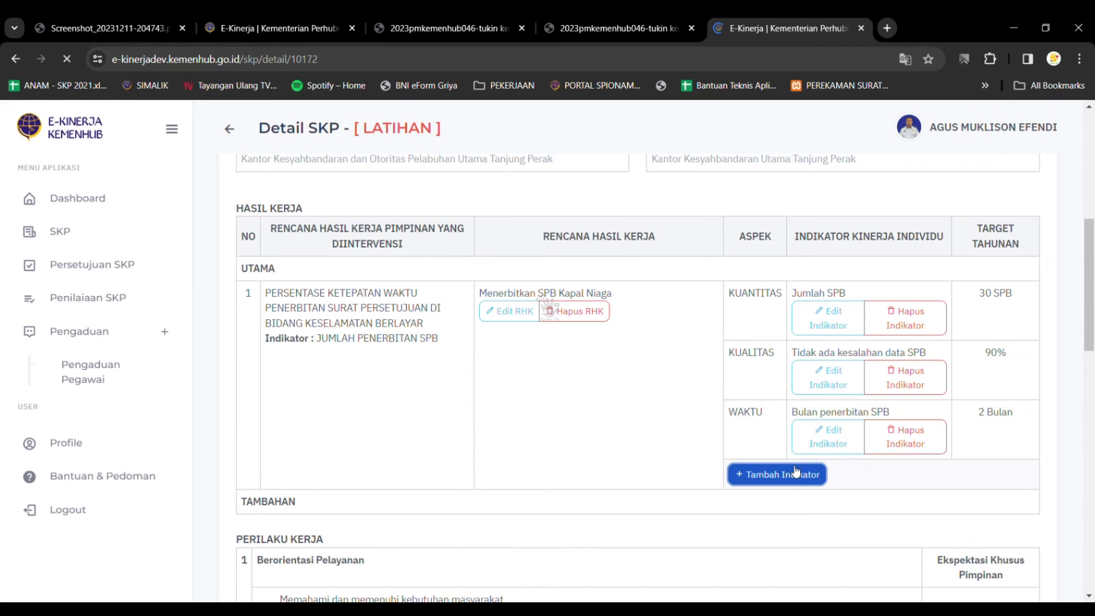
left_click(774, 474)
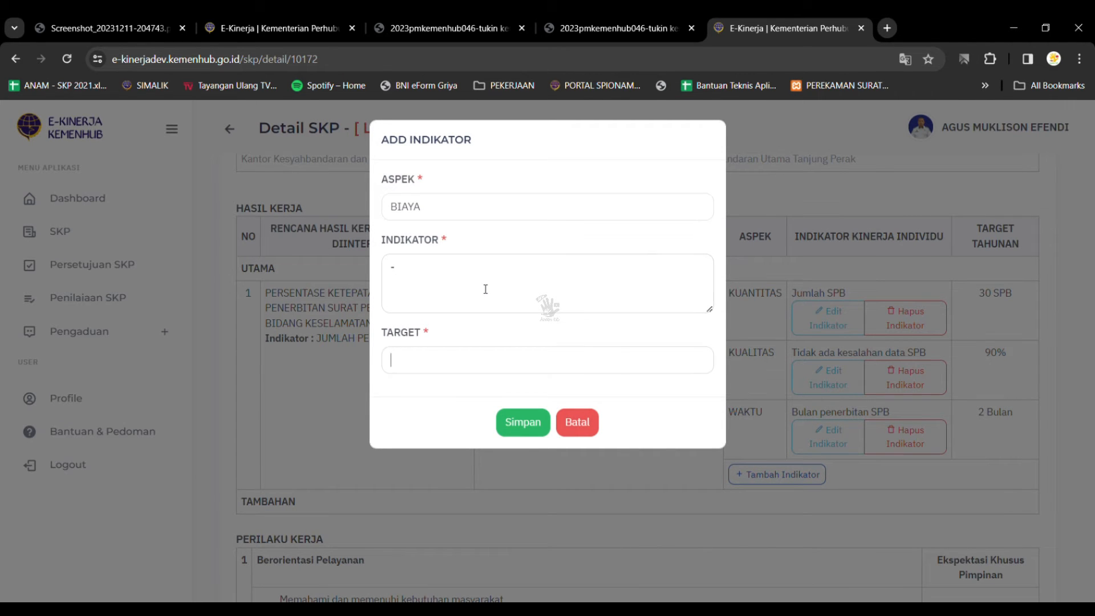
left_click(525, 426)
left_click(540, 419)
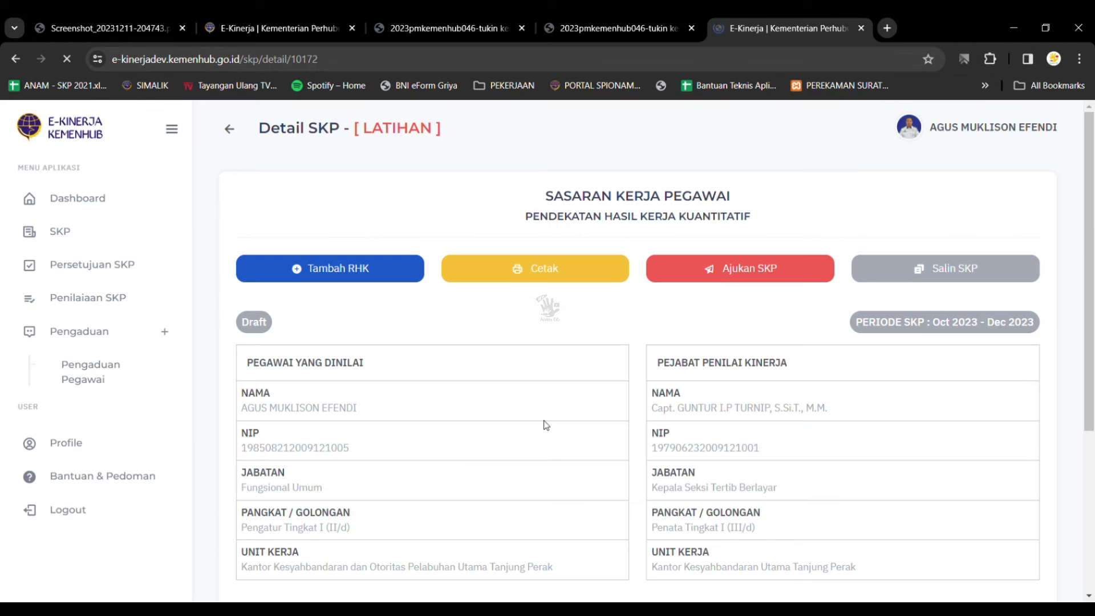
scroll(871, 469, "down", 15)
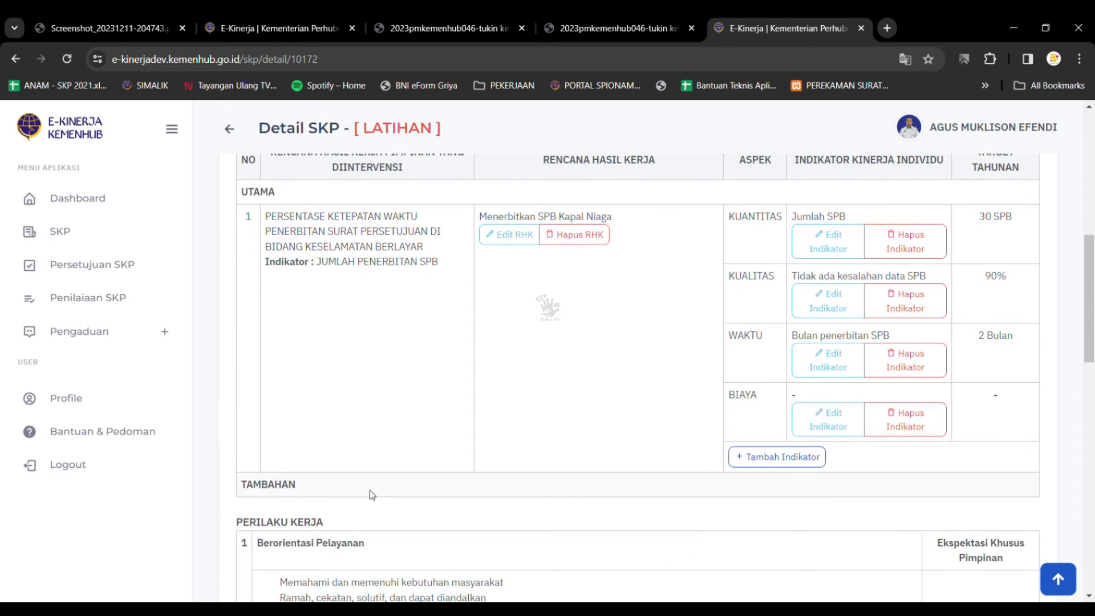
scroll(503, 421, "up", 10)
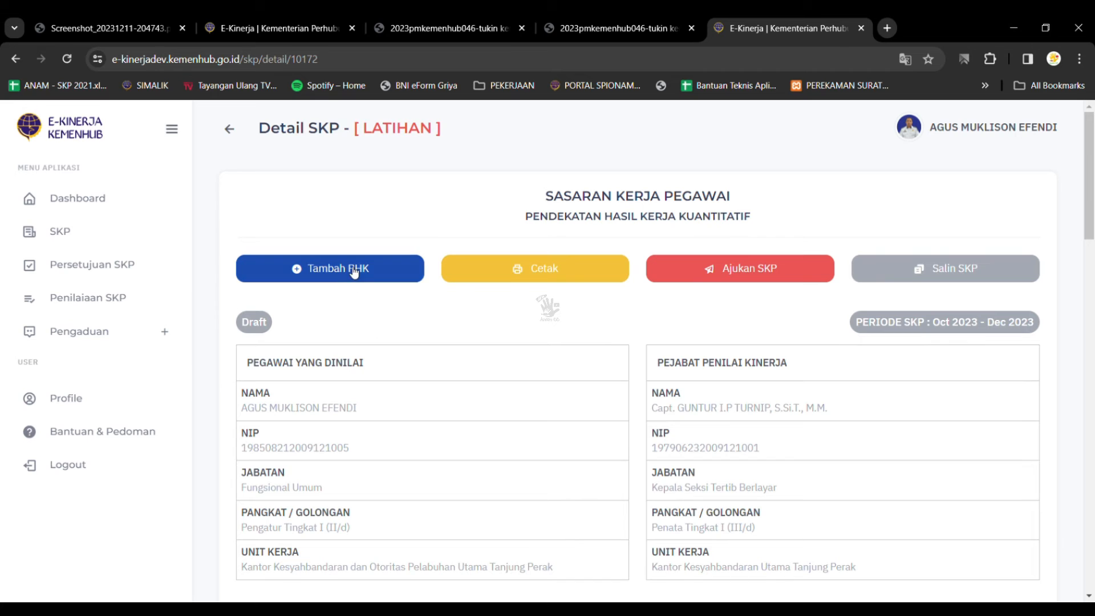
left_click(354, 272)
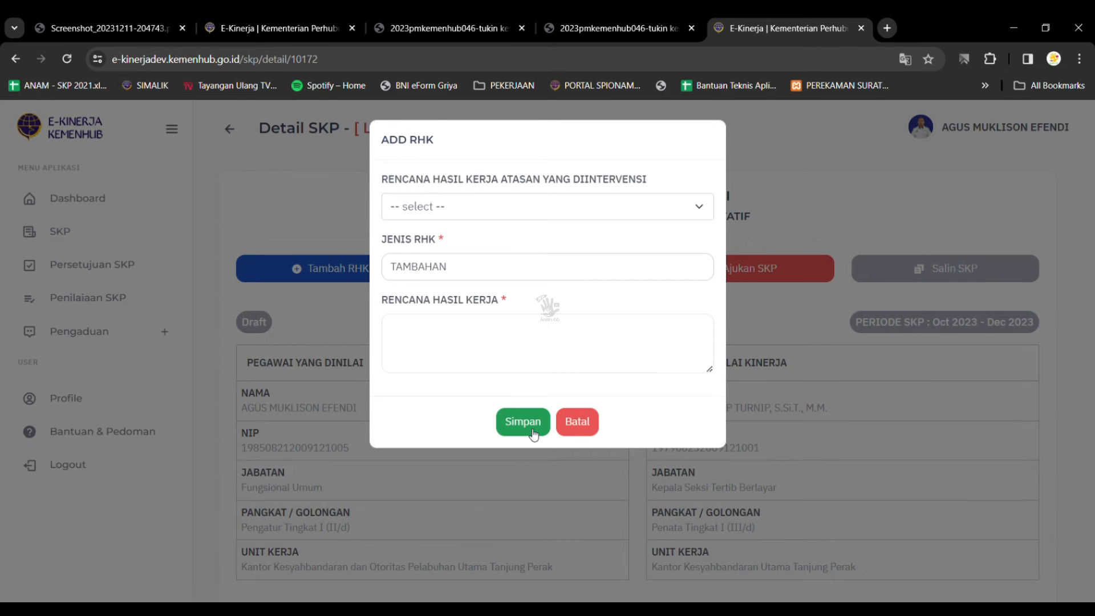
left_click(575, 431)
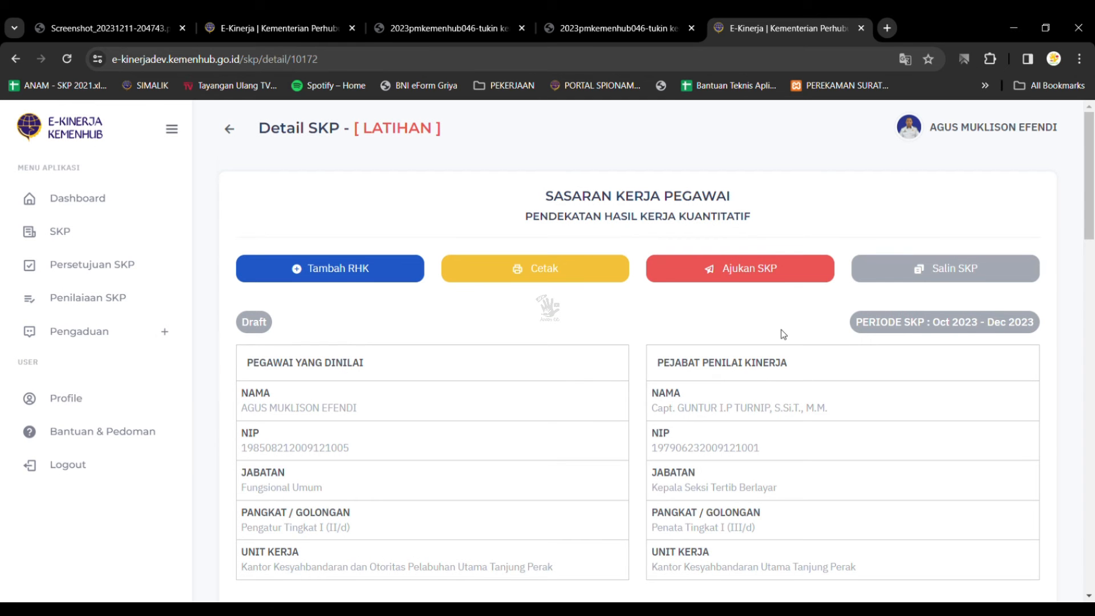
Fill in the Dukungan Sumber Daya attachment with a copy of its example text and save it.
scroll(785, 336, "down", 20)
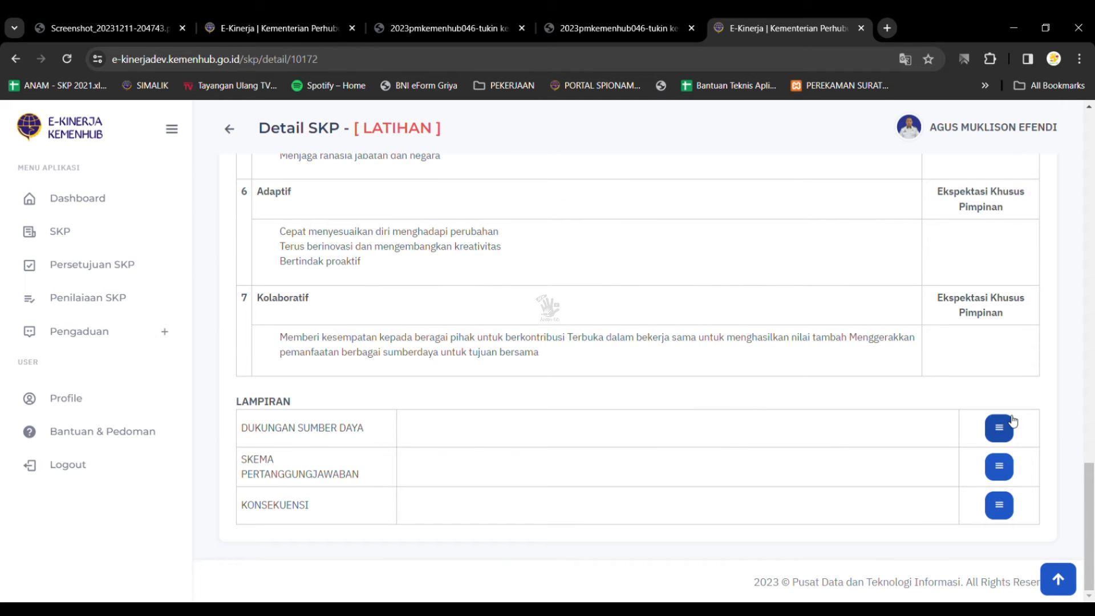
left_click(999, 428)
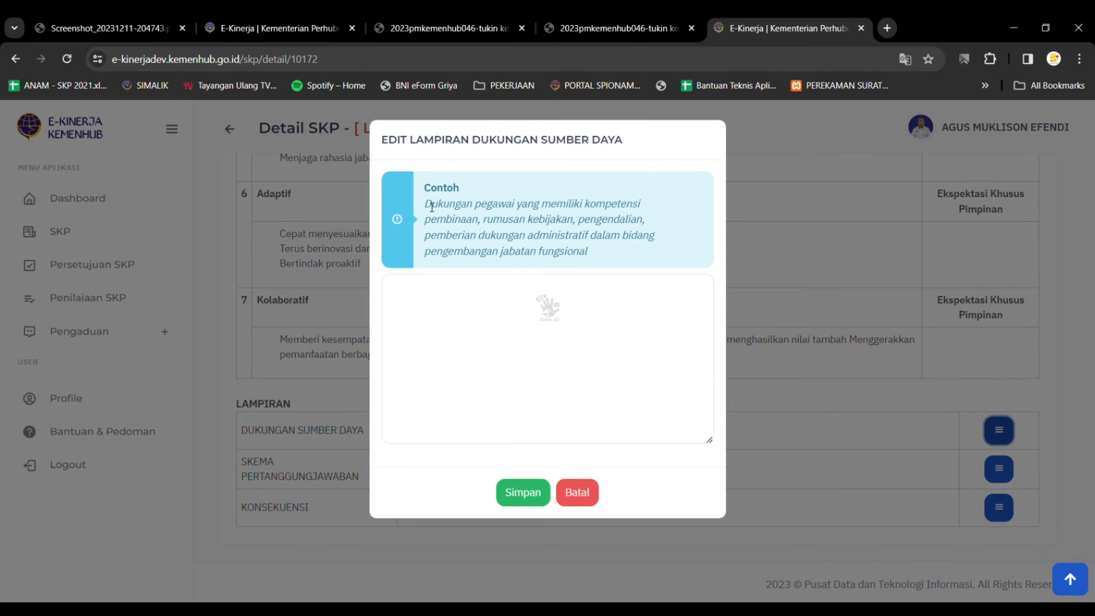
left_click_drag(432, 207, 603, 253)
key("ctrl+c")
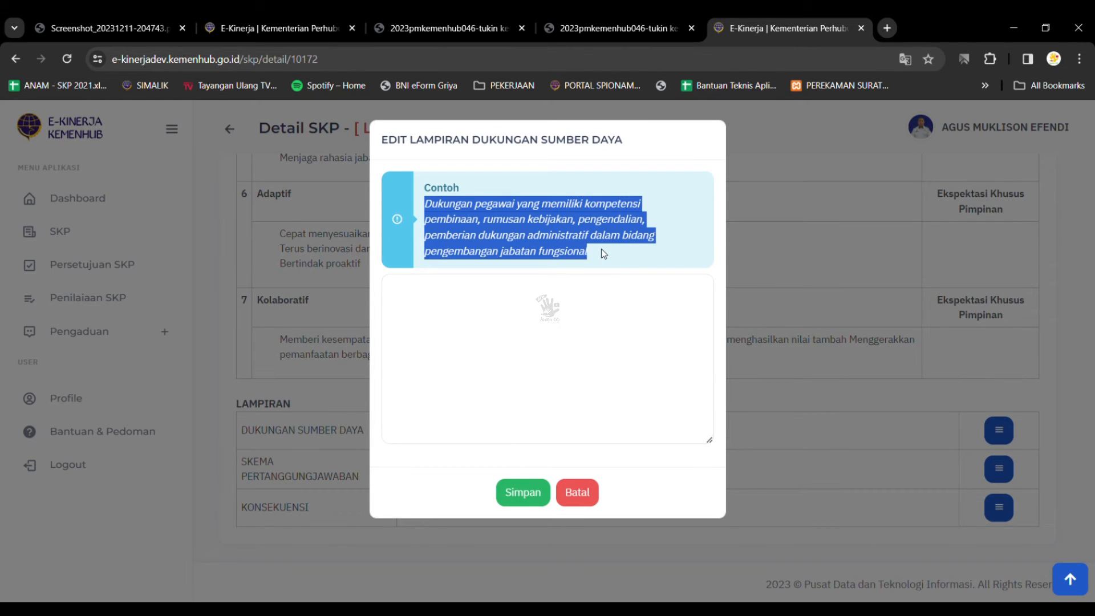
left_click(580, 353)
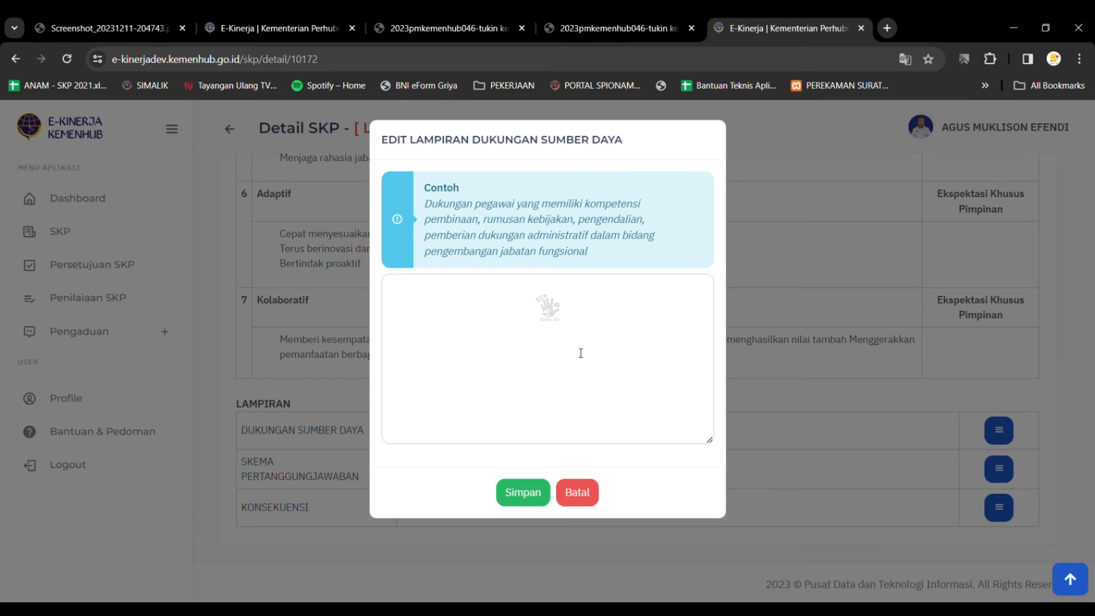
key("ctrl+v")
left_click(523, 493)
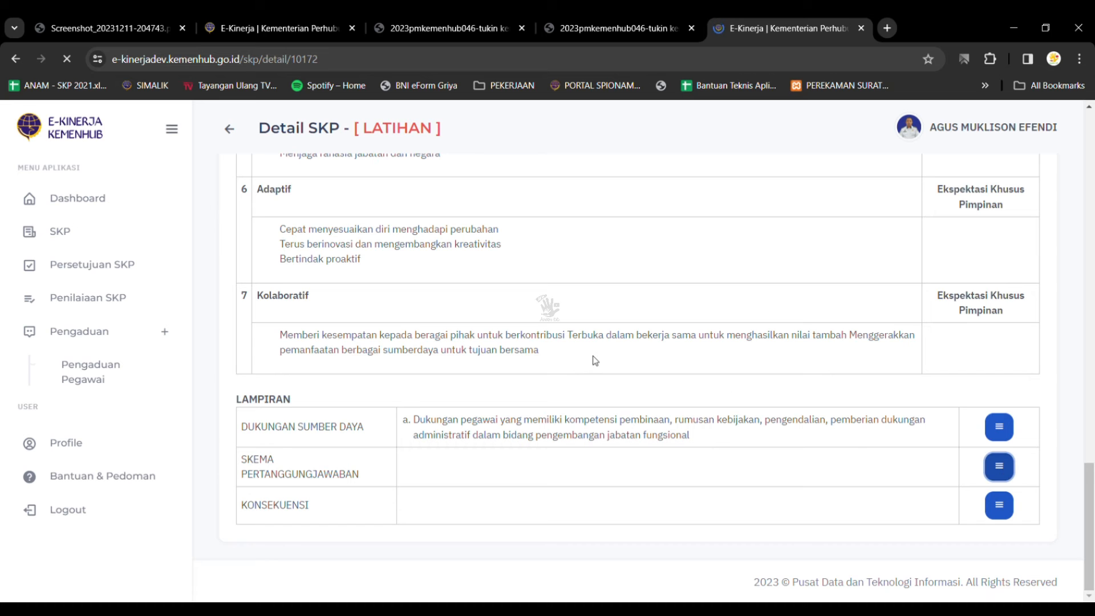
Fill in the Skema Pertanggungjawaban attachment with a copy of its example text and save it.
left_click(1002, 474)
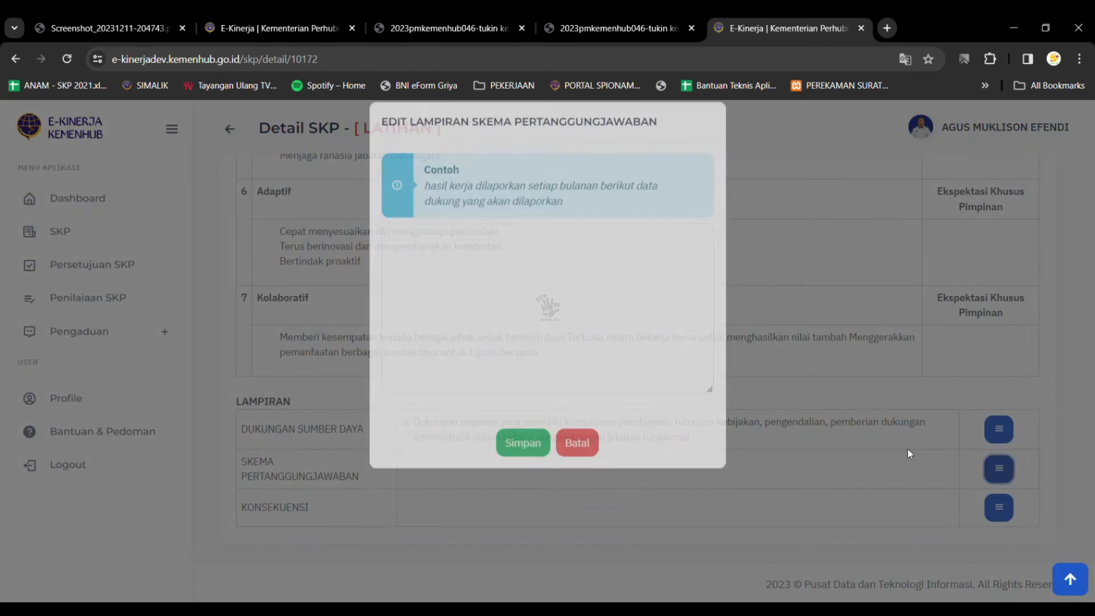
left_click_drag(425, 202, 581, 229)
key("ctrl+c")
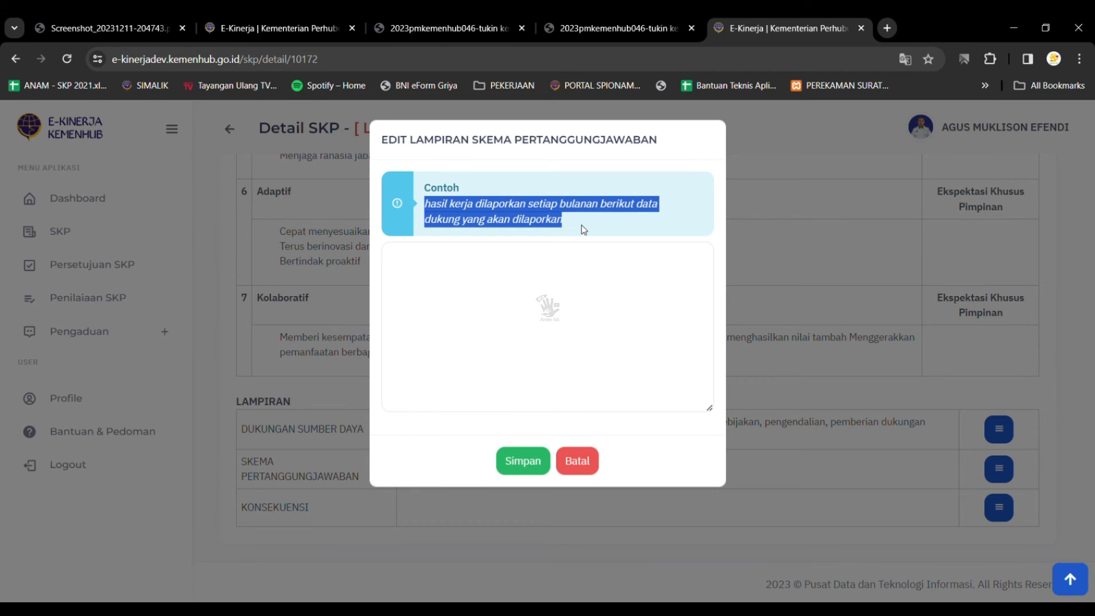
left_click(552, 298)
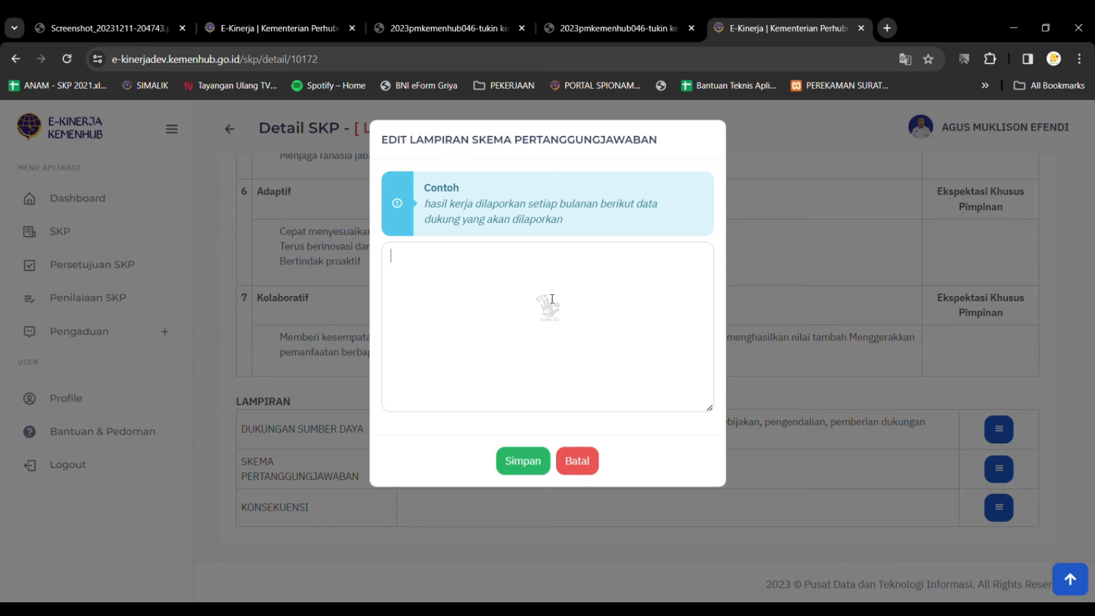
key("ctrl+v")
left_click(521, 462)
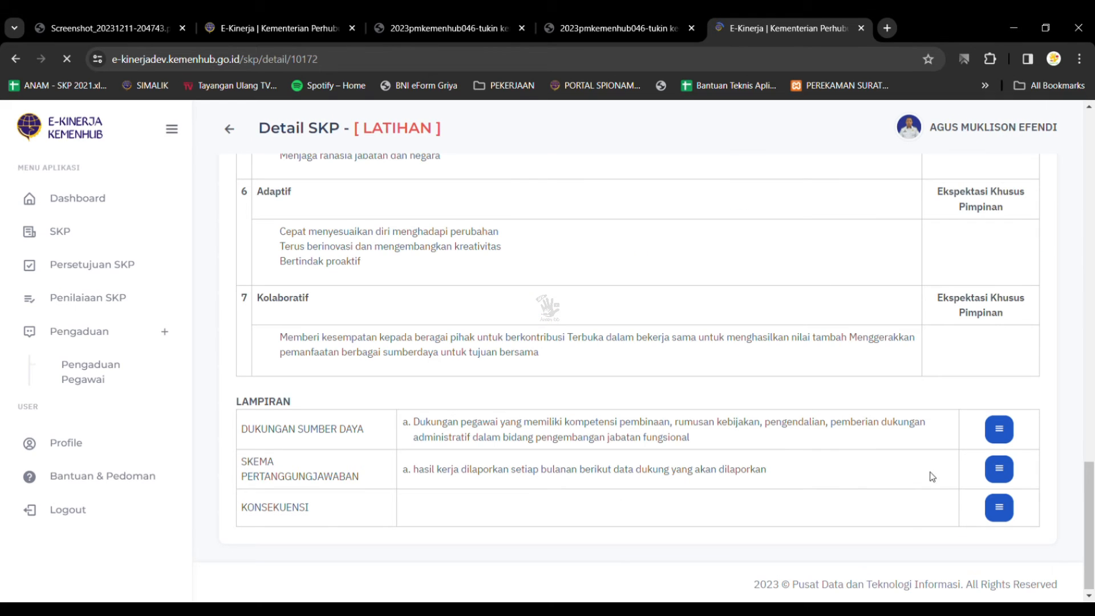
Fill in the Konsekuensi attachment with the two example lines, leaving out their numbering, and save it.
left_click(998, 507)
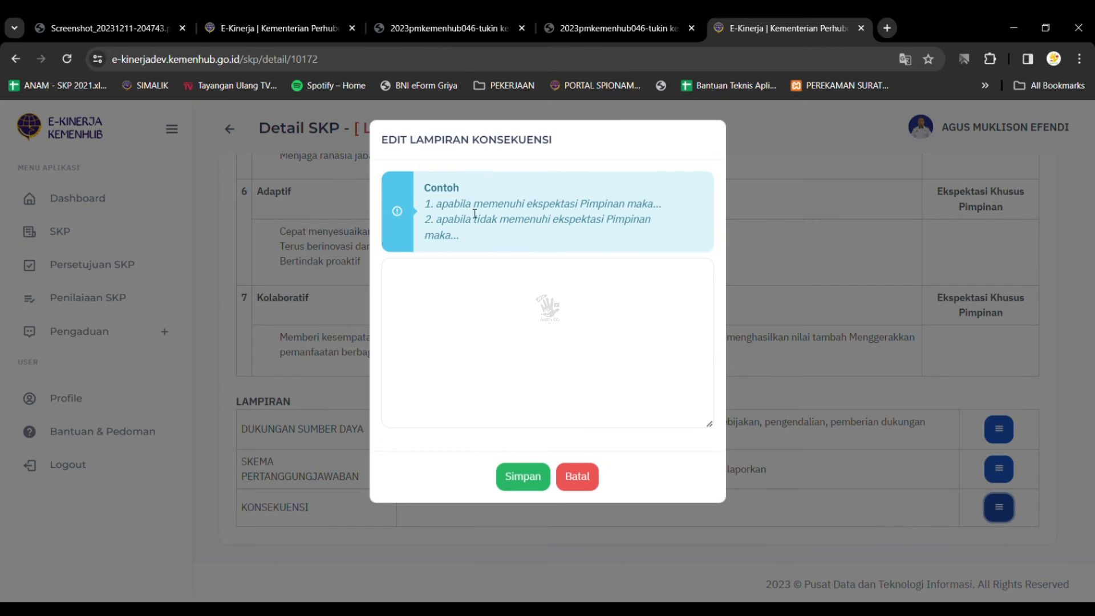
left_click_drag(437, 205, 464, 240)
key("ctrl+c")
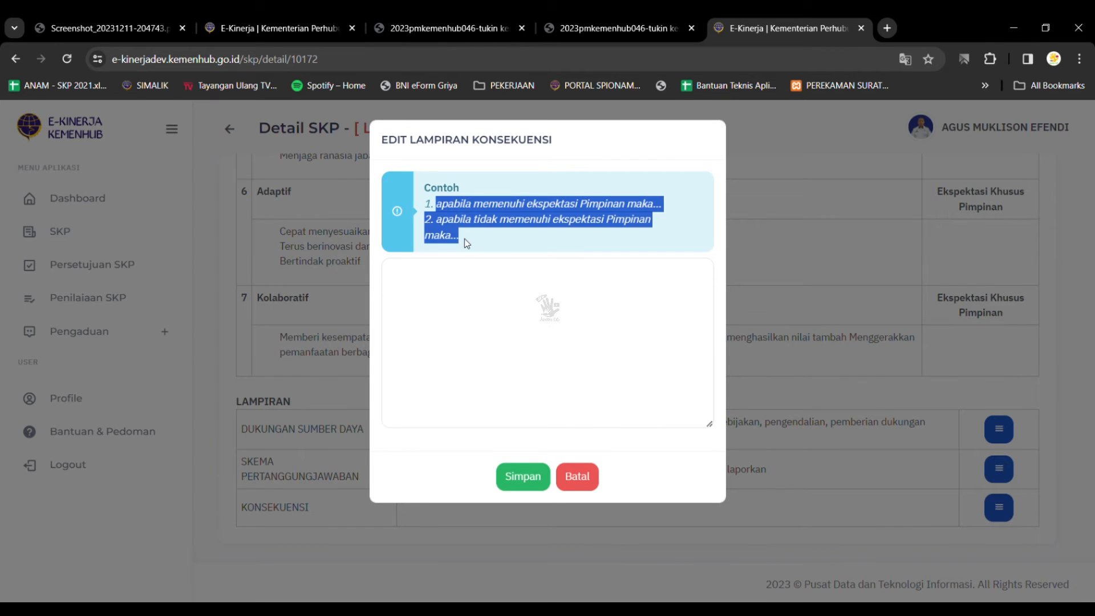
left_click(478, 286)
key("ctrl+v")
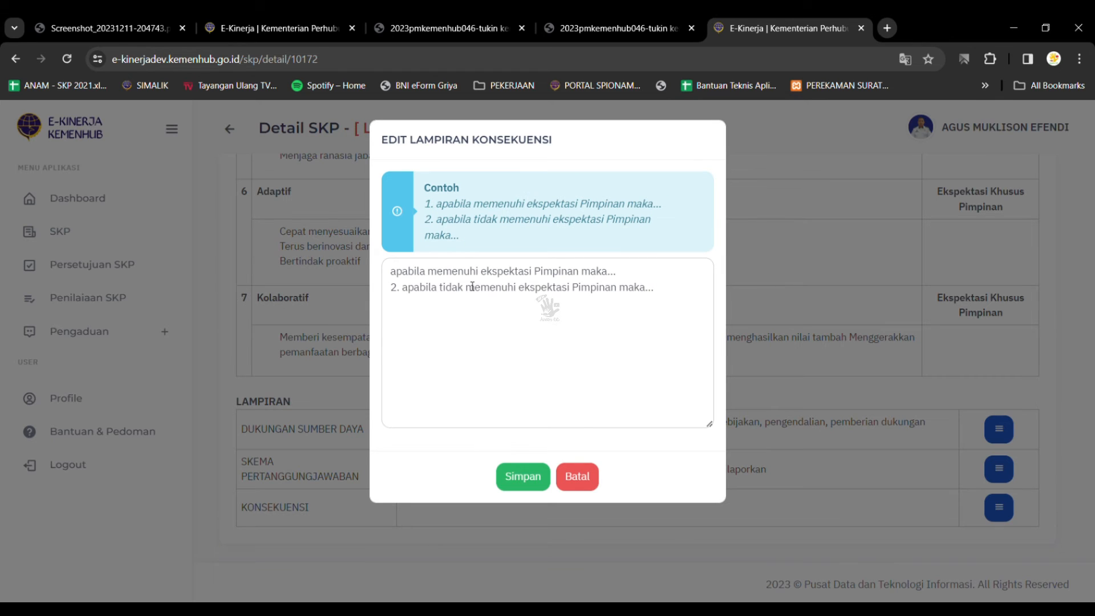
left_click(409, 295)
key("BackSpace")
key("BackSpace")
key("BackSpace")
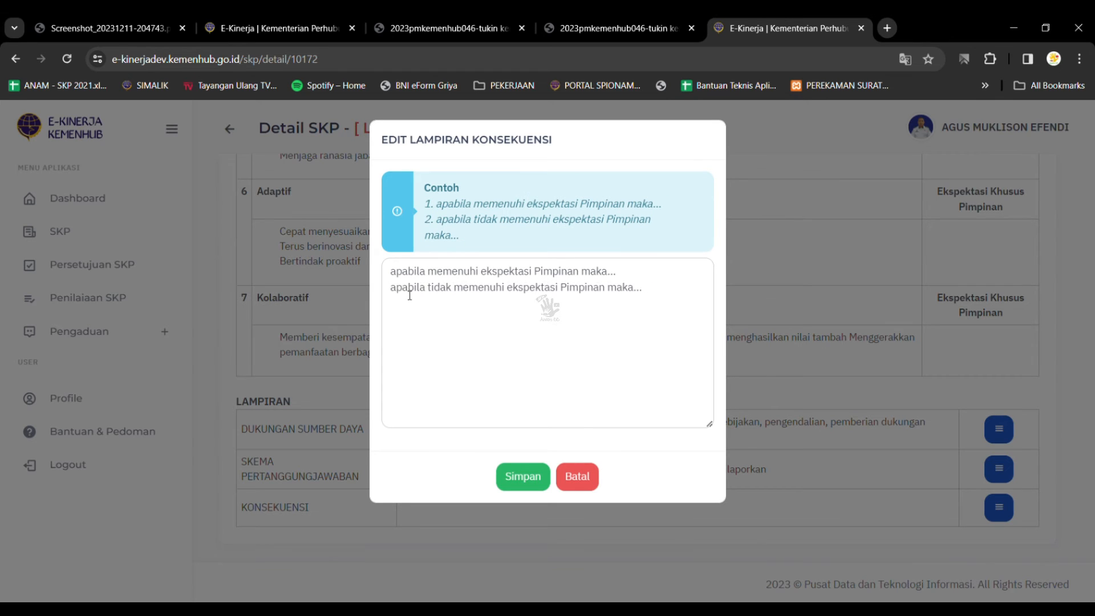
left_click(525, 480)
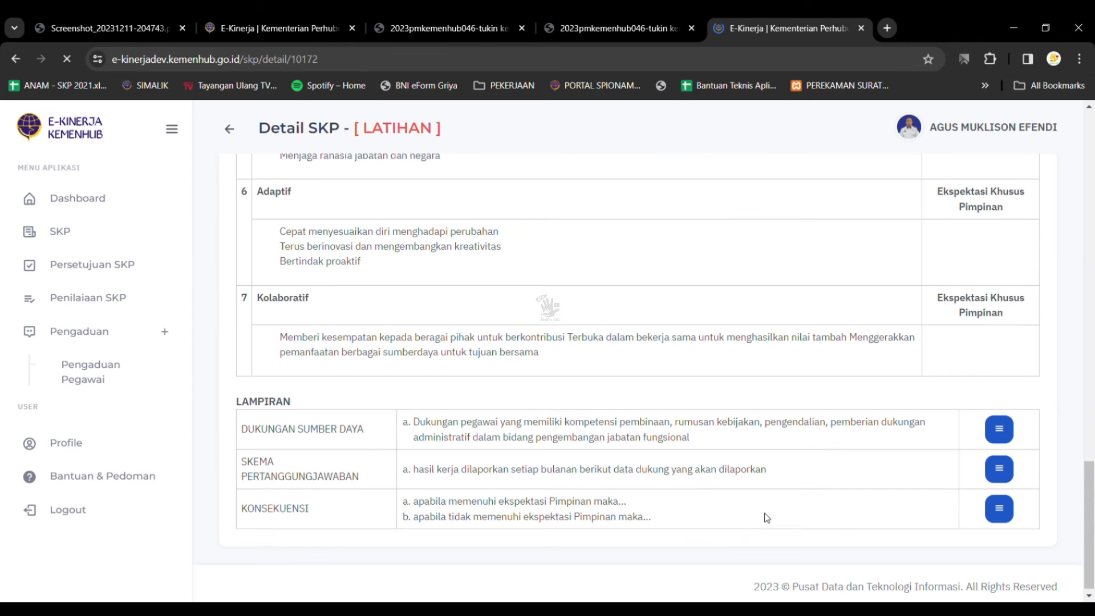
scroll(784, 475, "up", 15)
scroll(785, 475, "down", 8)
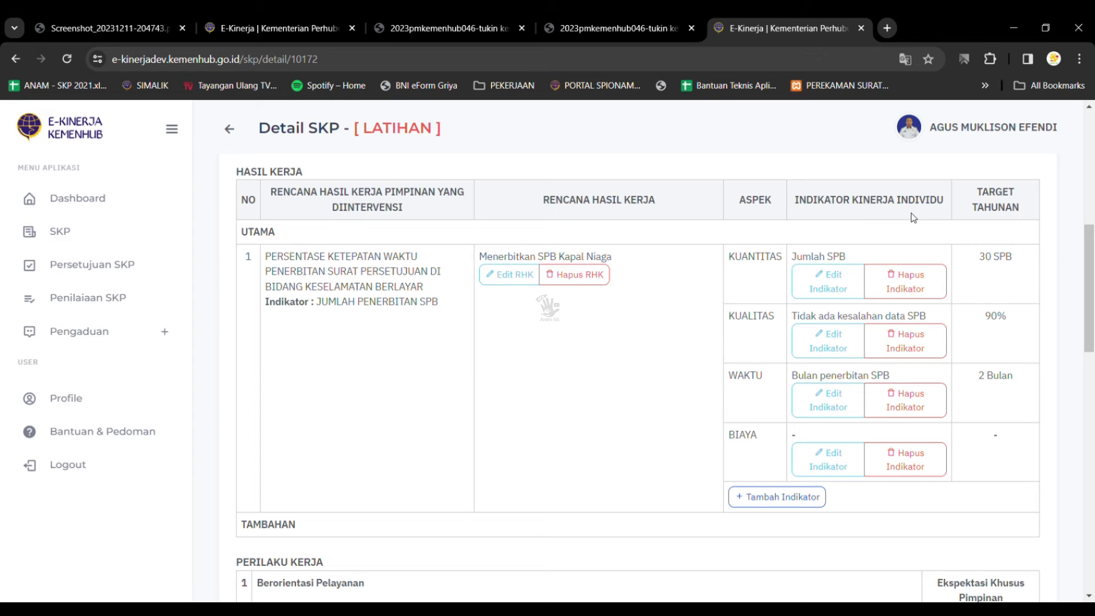
Submit the SKP for the period 01 Oct 2023 - 31 Dec 2023 for approval and confirm the submission.
scroll(912, 216, "up", 8)
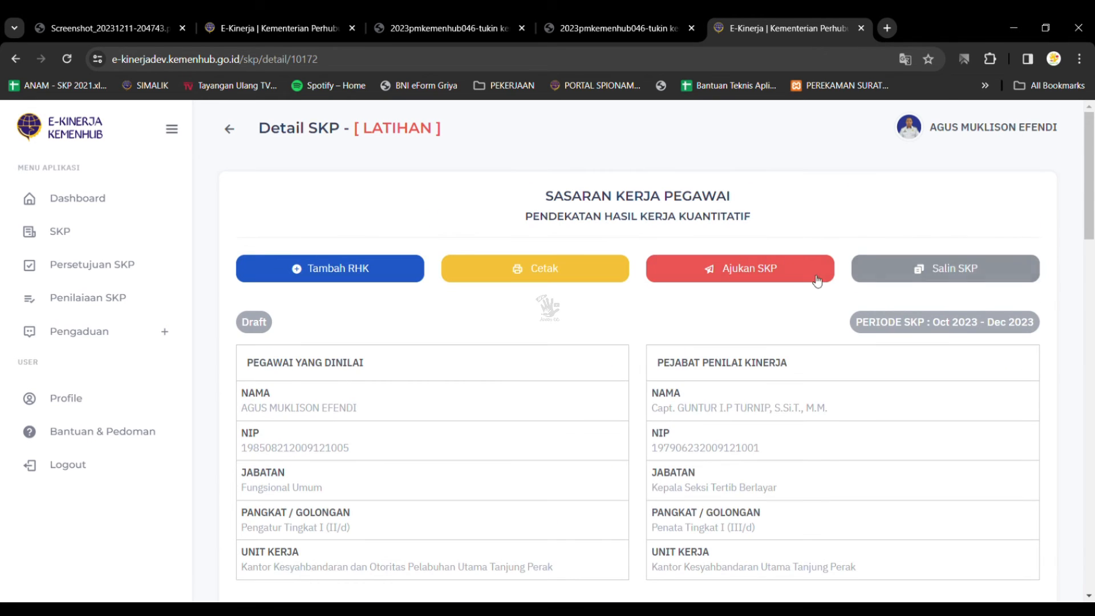
left_click(799, 276)
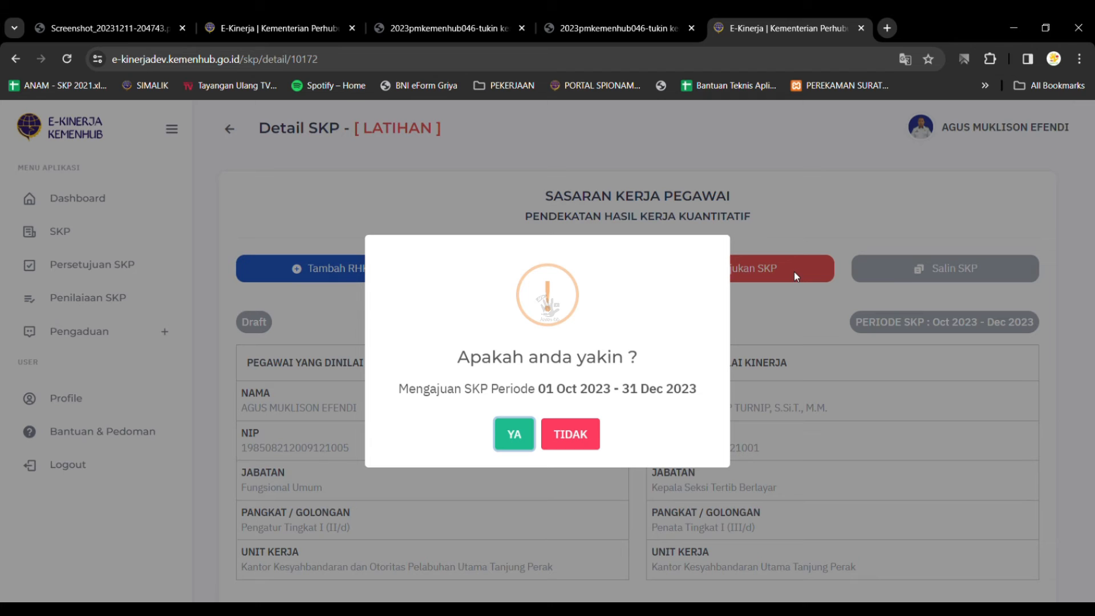
left_click(513, 437)
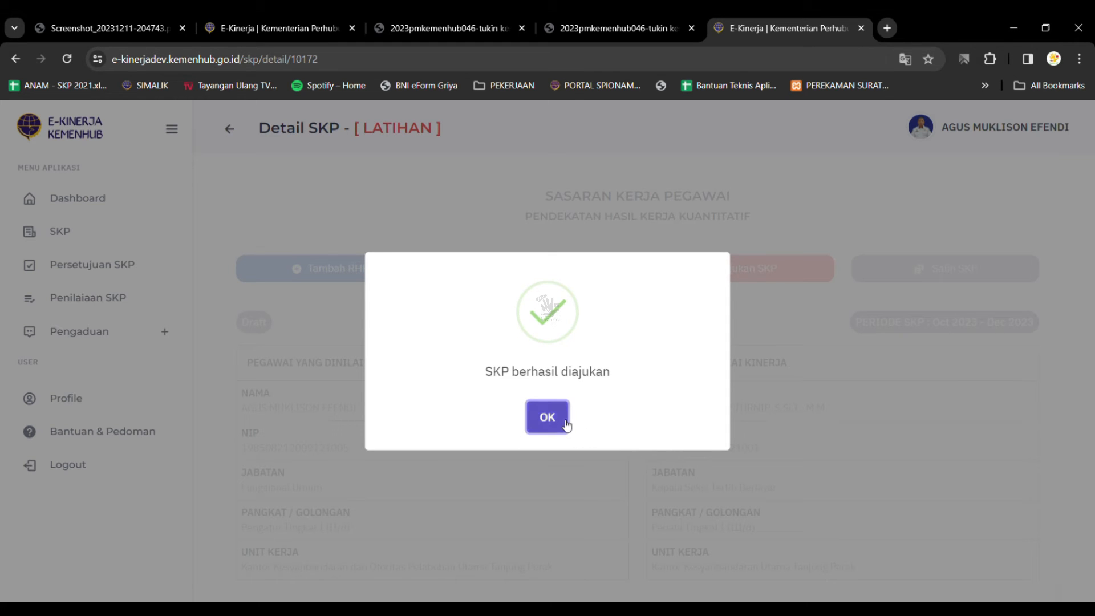
left_click(547, 417)
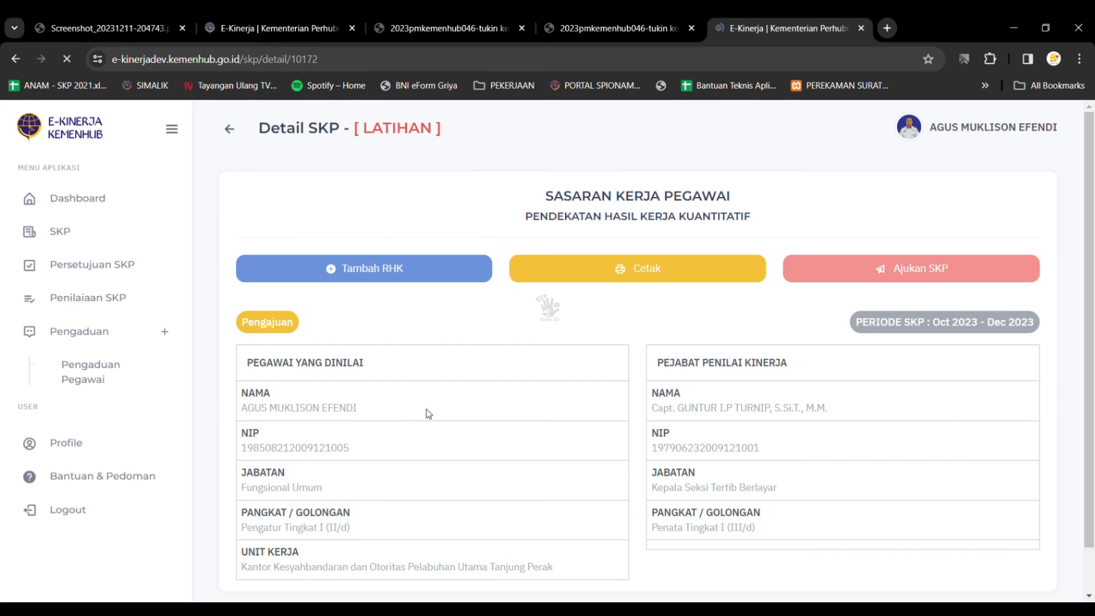
Check the submission status of the 01-Oct-2023 s.d 31-Dec-2023 SKP in the employee's SKP list.
left_click(68, 232)
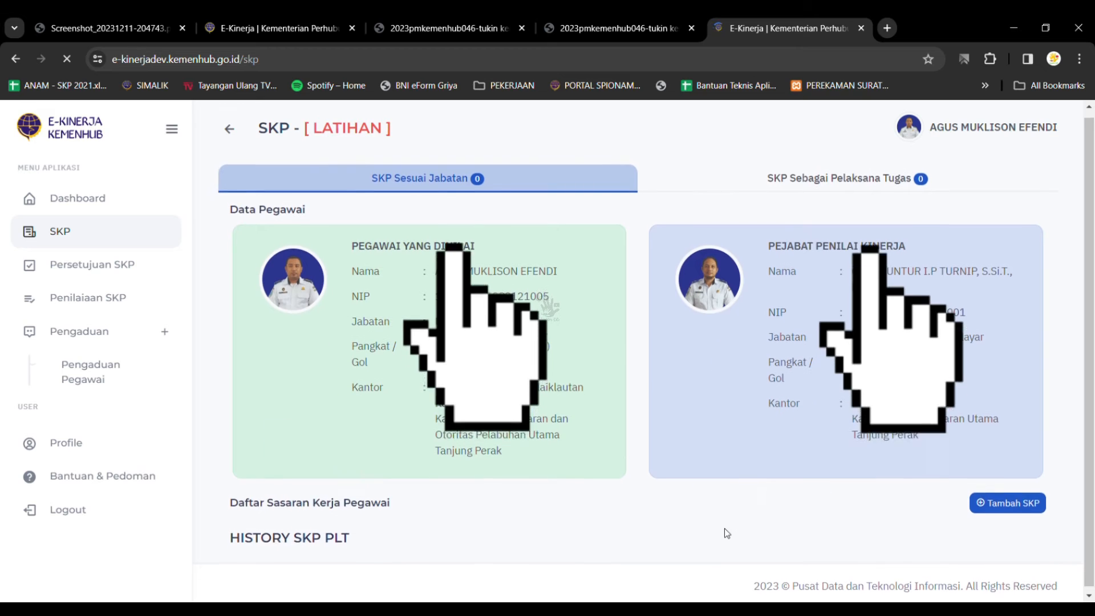
scroll(725, 528, "down", 3)
scroll(725, 528, "down", 2)
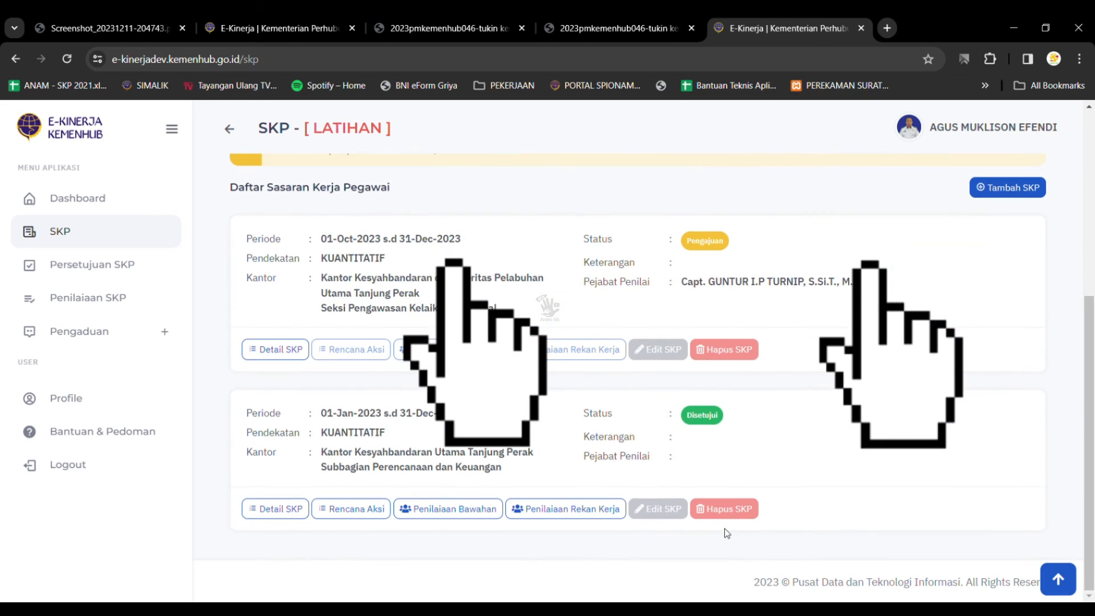
double_click(712, 240)
scroll(621, 343, "up", 1)
scroll(620, 350, "up", 5)
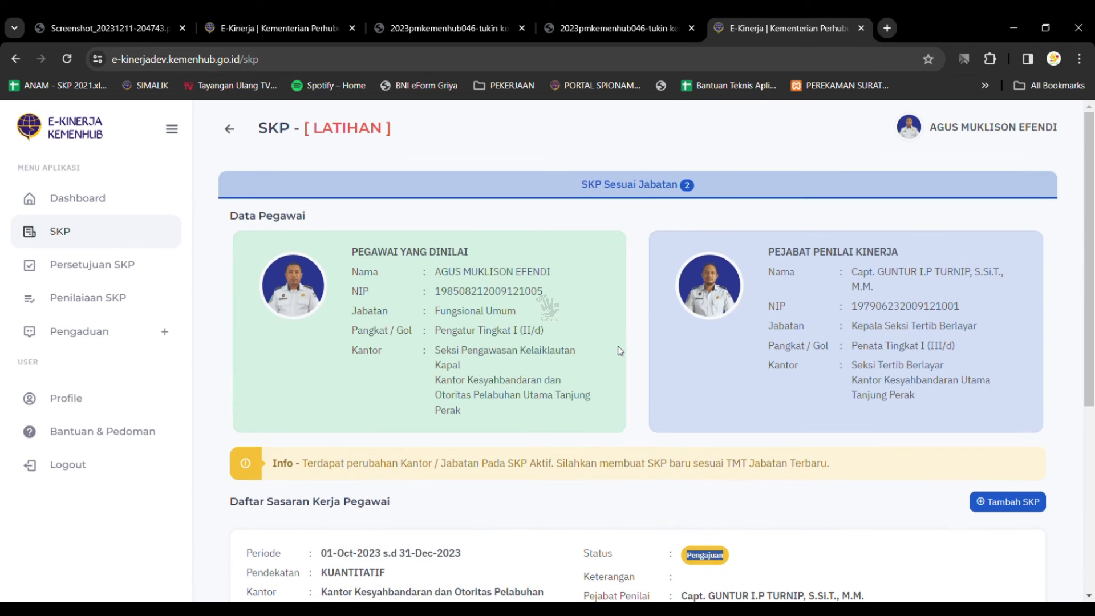
Copy the assessor's NIP from the SKP page and log out of the employee account.
double_click(909, 305)
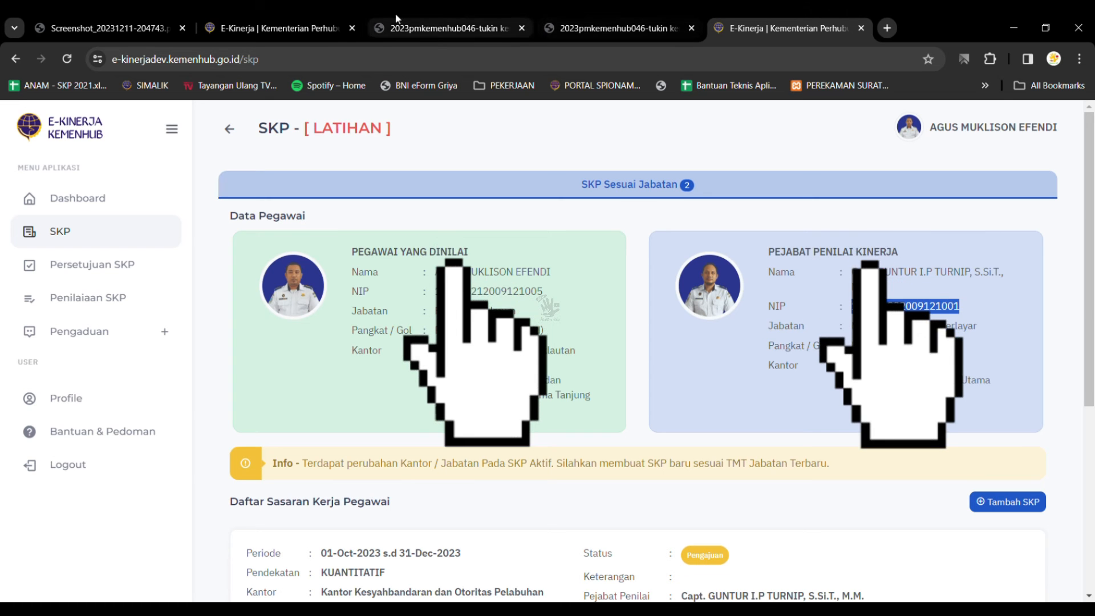
left_click(306, 39)
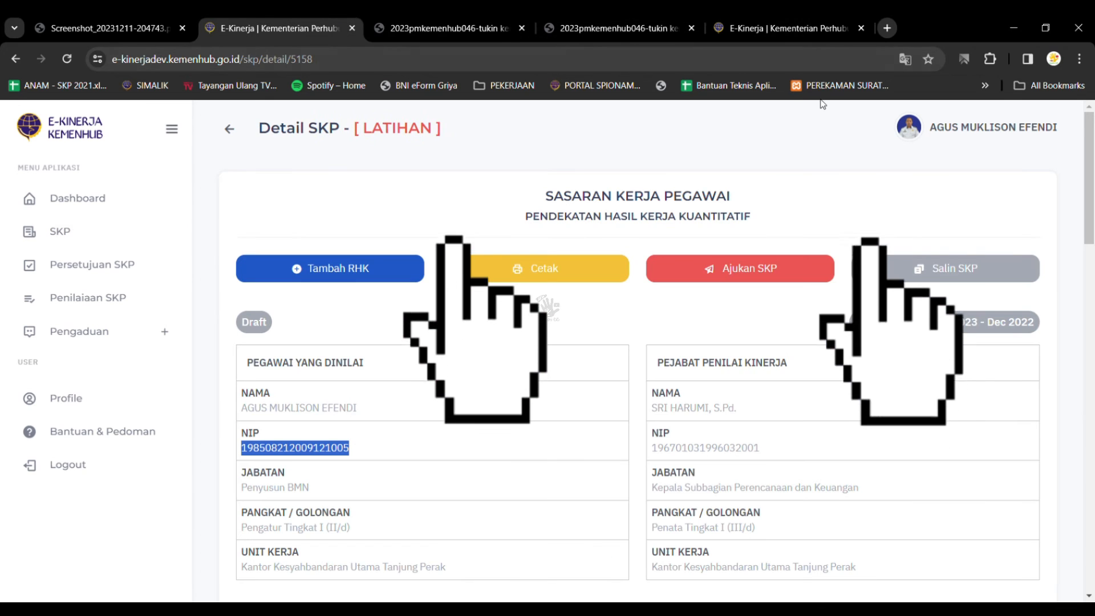
left_click(793, 28)
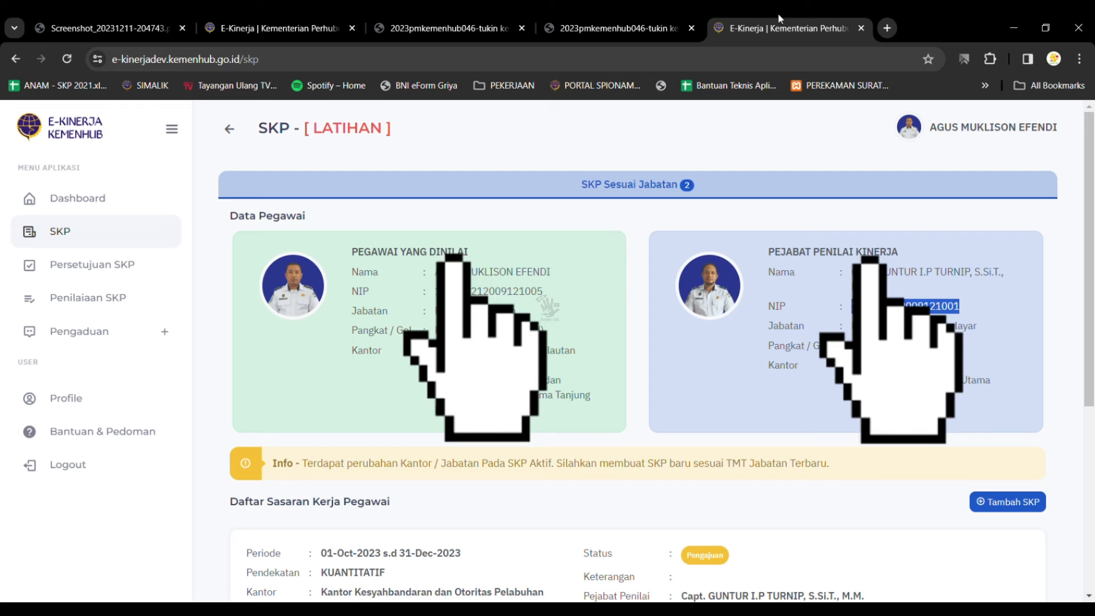
left_click(974, 139)
left_click(951, 254)
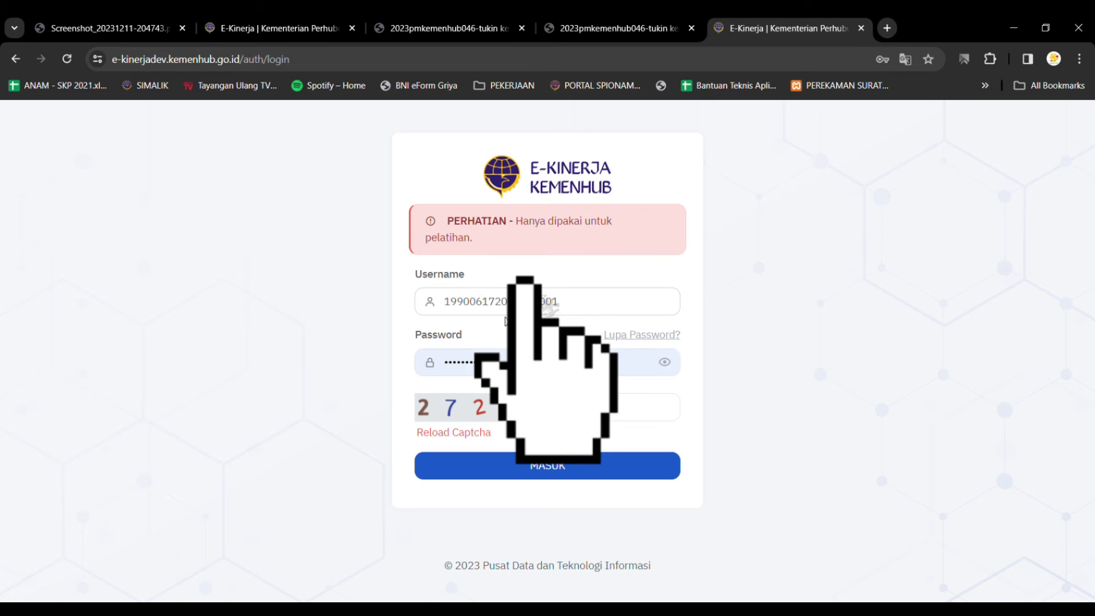
Sign in with the prefilled username, re-entering the account password and the captcha, and log out of that account again.
key("BackSpace")
key("BackSpace")
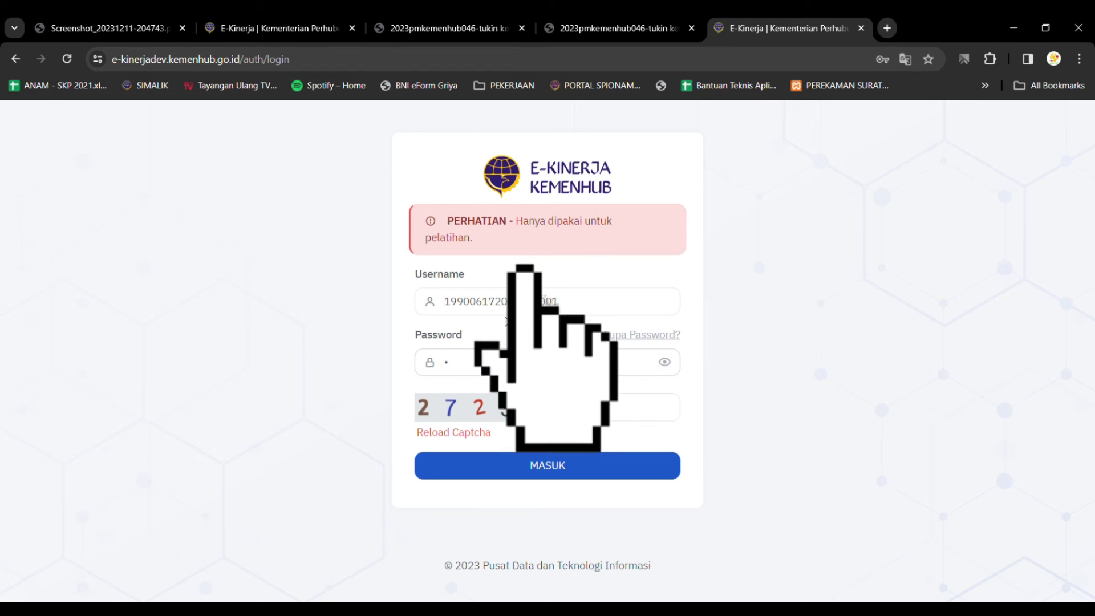
key("BackSpace")
type("•")
key("BackSpace")
key("BackSpace")
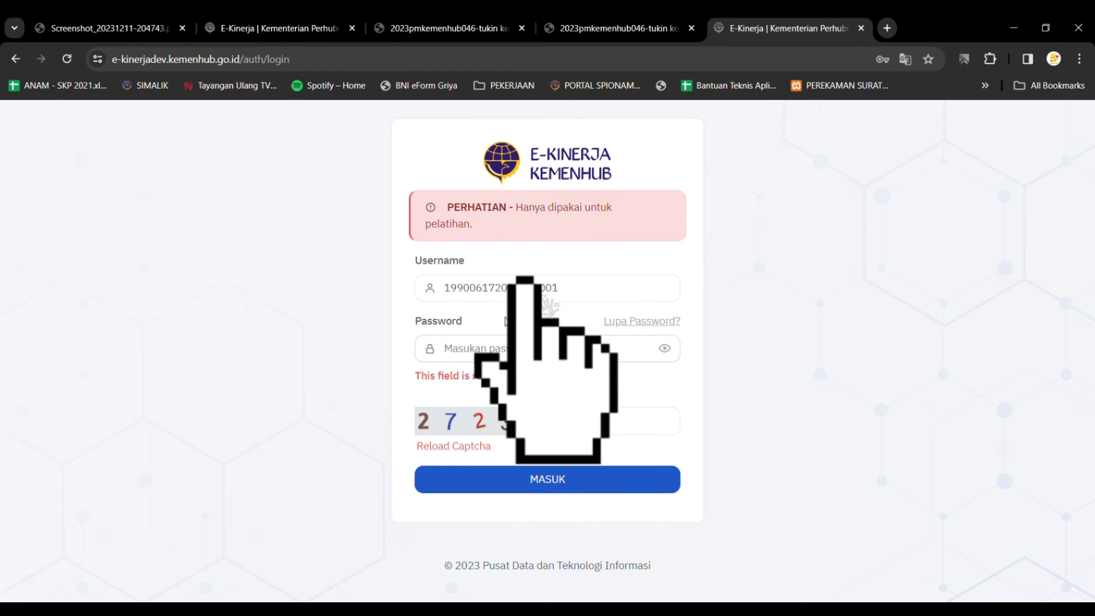
type("••")
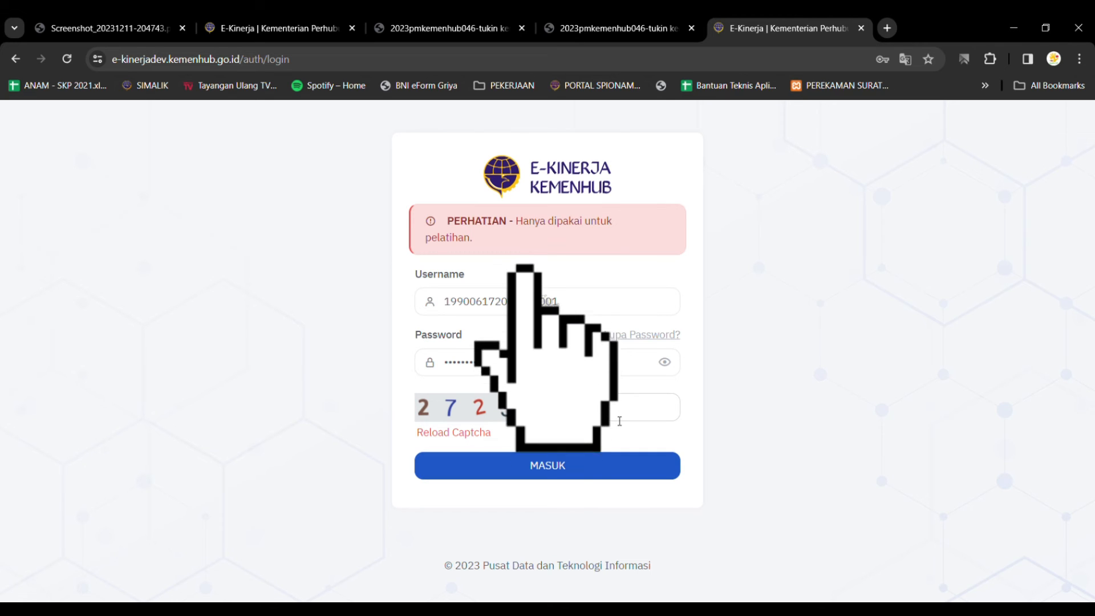
key("Return")
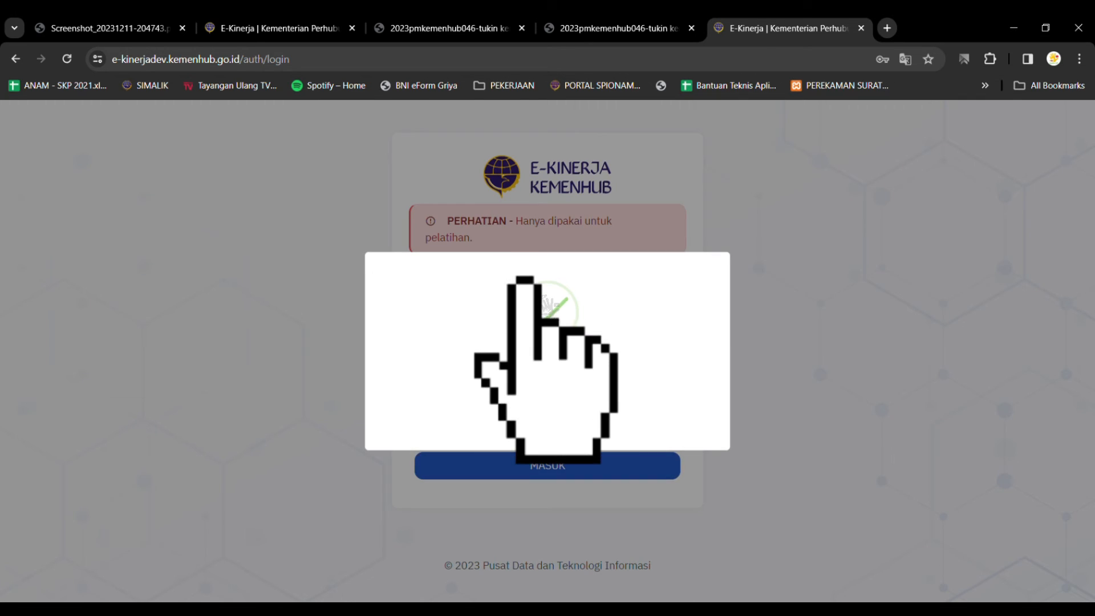
left_click(545, 431)
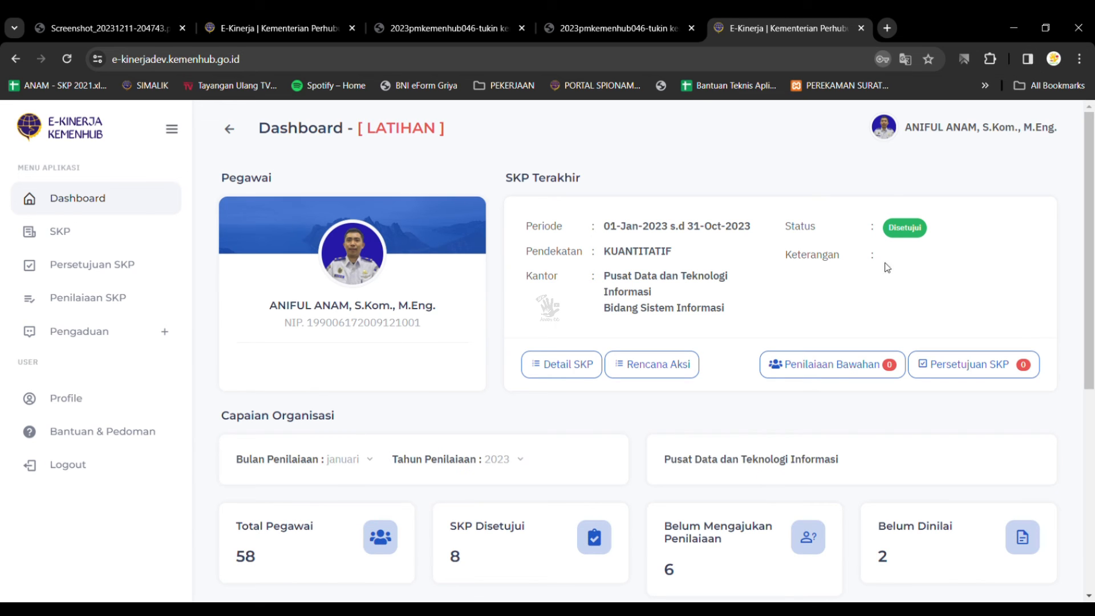
left_click(990, 133)
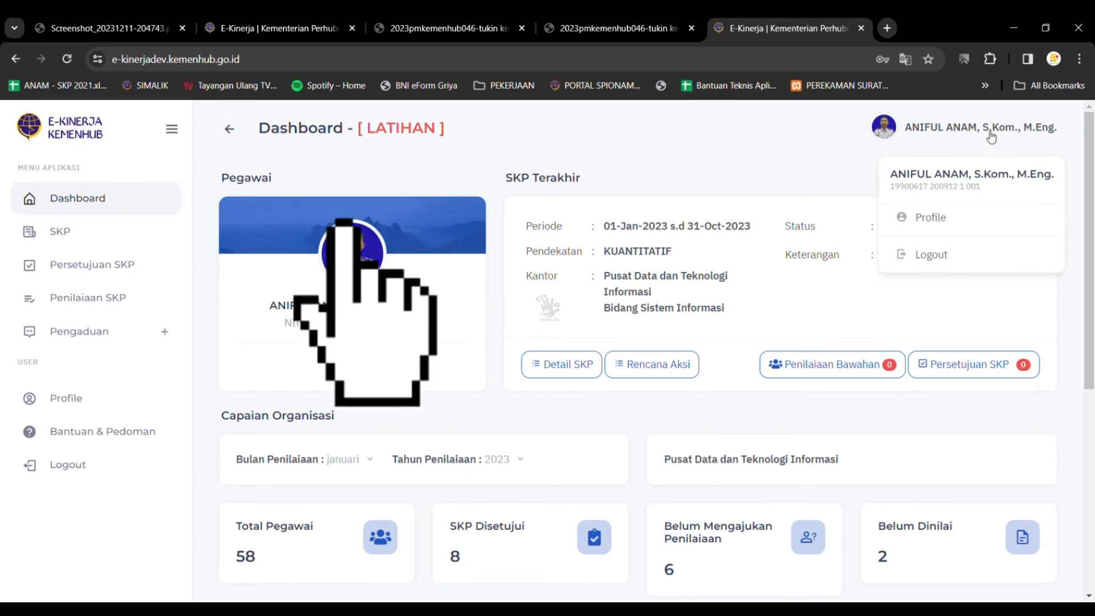
left_click(950, 255)
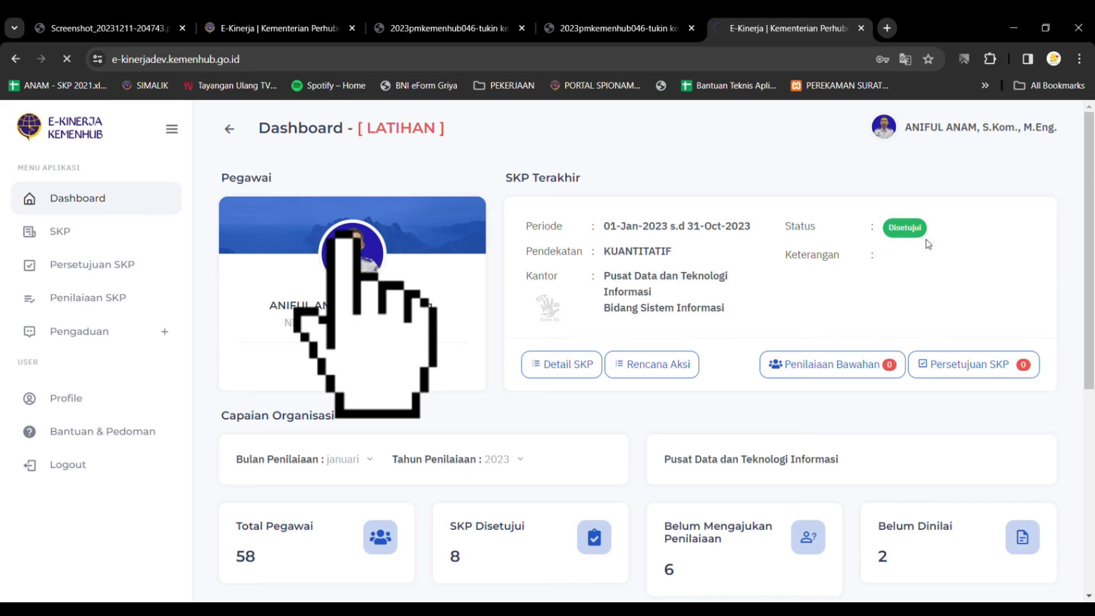
Sign back in to the employee account with the NIP from the open SKP detail page, the account password and the captcha.
left_click(273, 25)
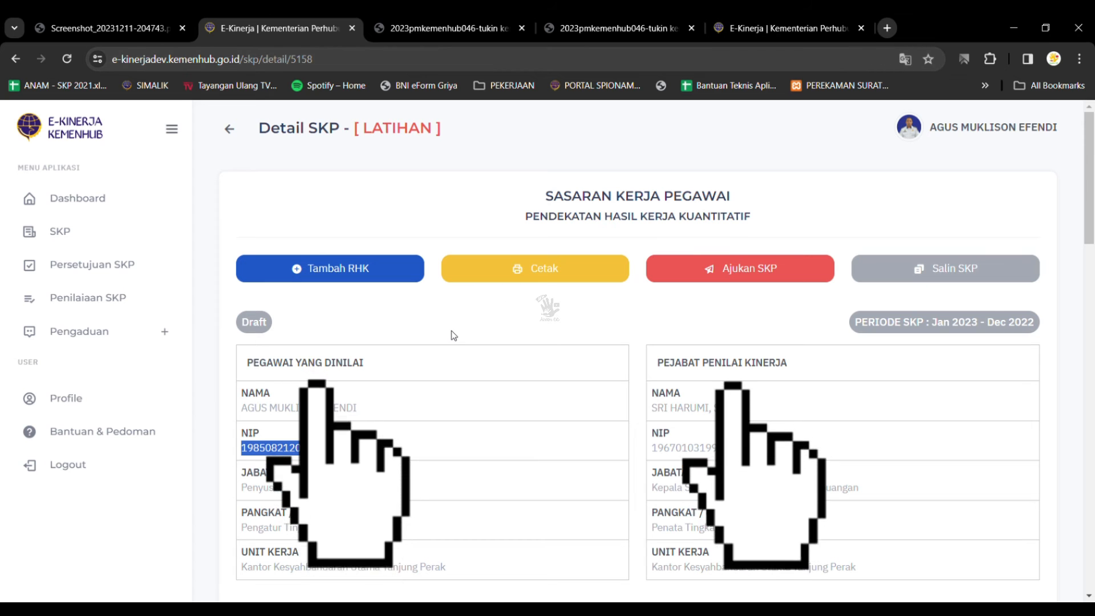
left_click(817, 29)
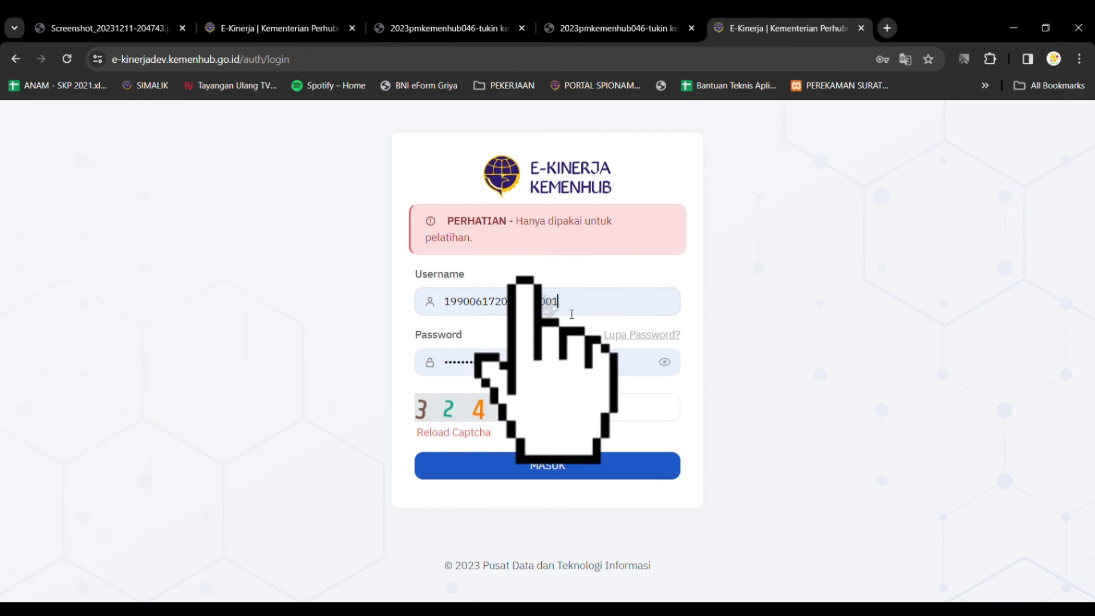
key("ctrl+v")
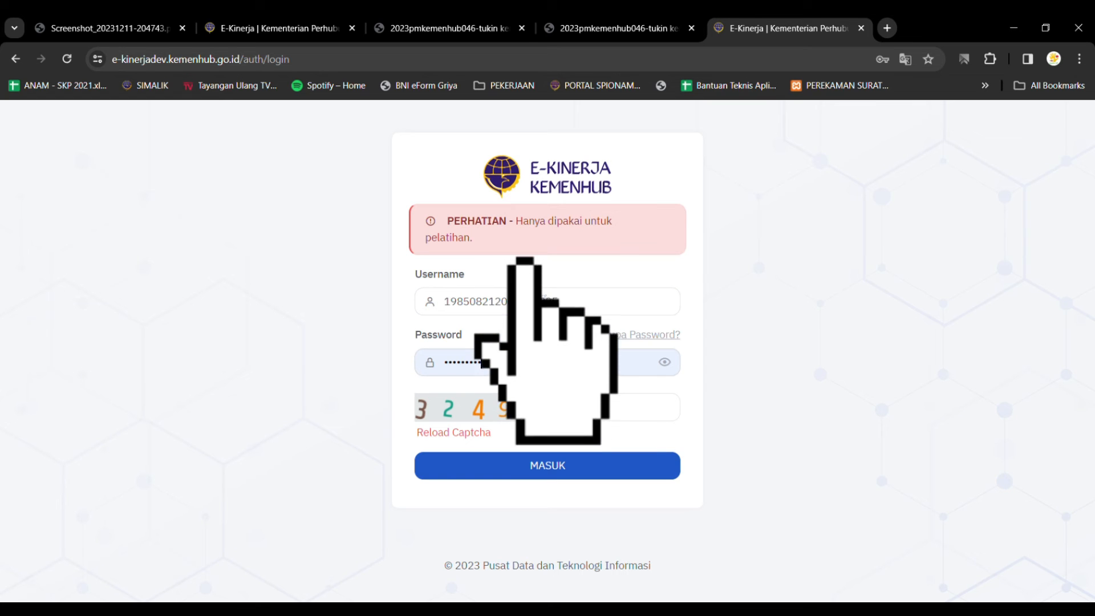
key("Tab")
key("ctrl+v")
key("BackSpace")
key("BackSpace")
key("BackSpace")
key("BackSpace")
key("BackSpace")
type("•••••")
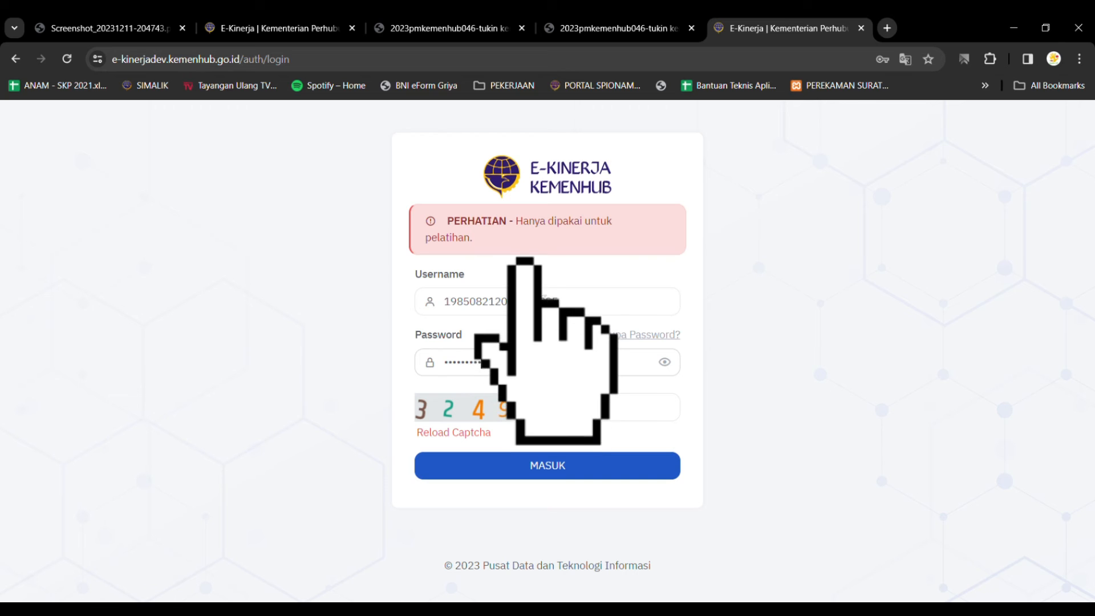
key("Return")
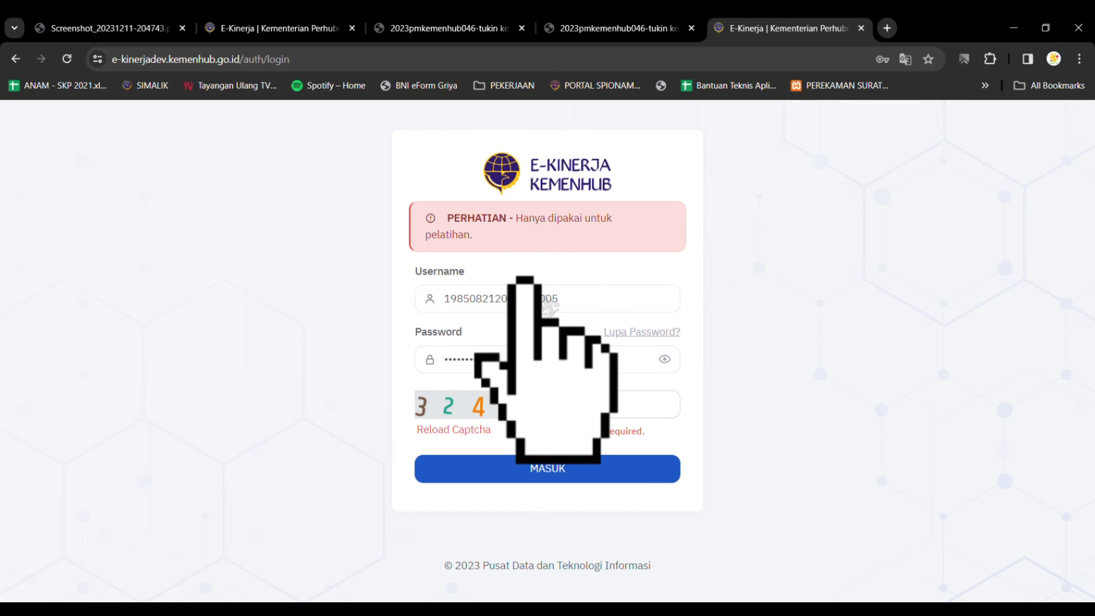
type("3245")
key("Return")
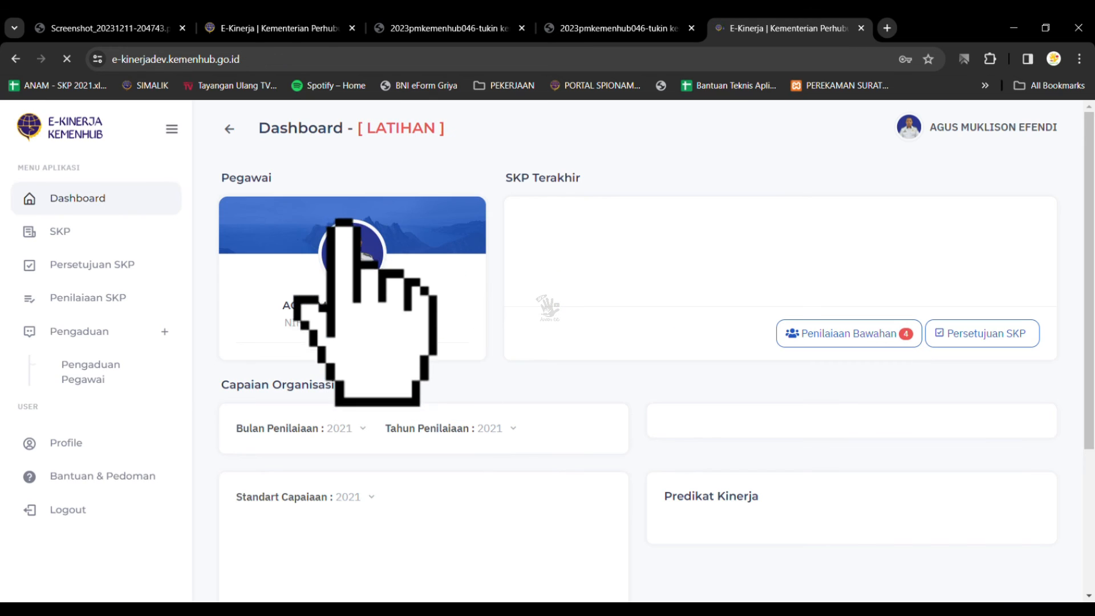
Copy the assessor's NIP from the employee's SKP page and log out in the browser tab with the older SKP detail.
left_click(64, 232)
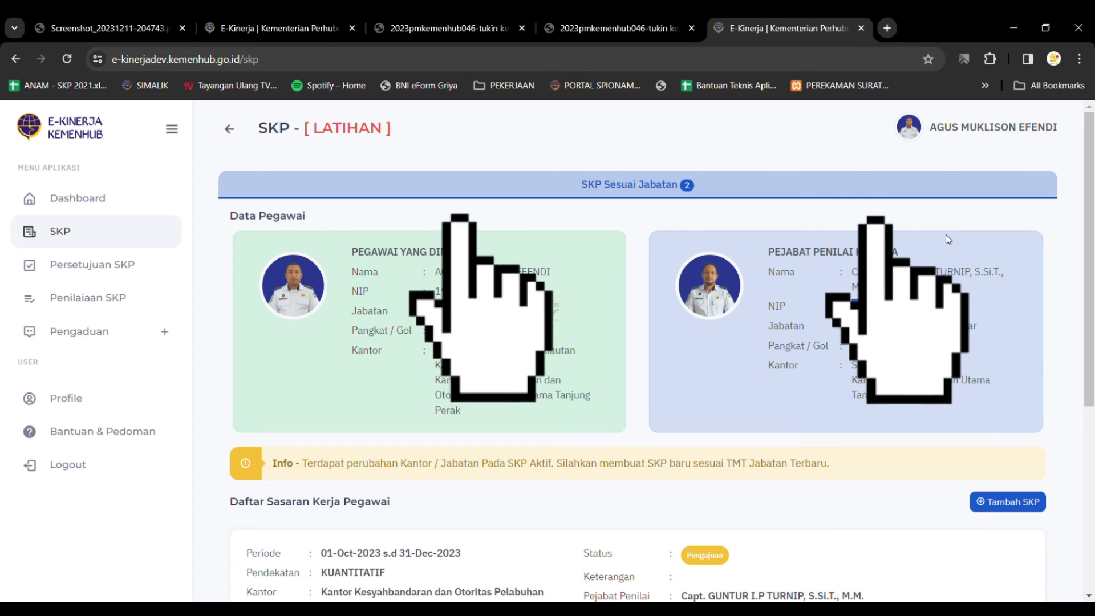
left_click(246, 25)
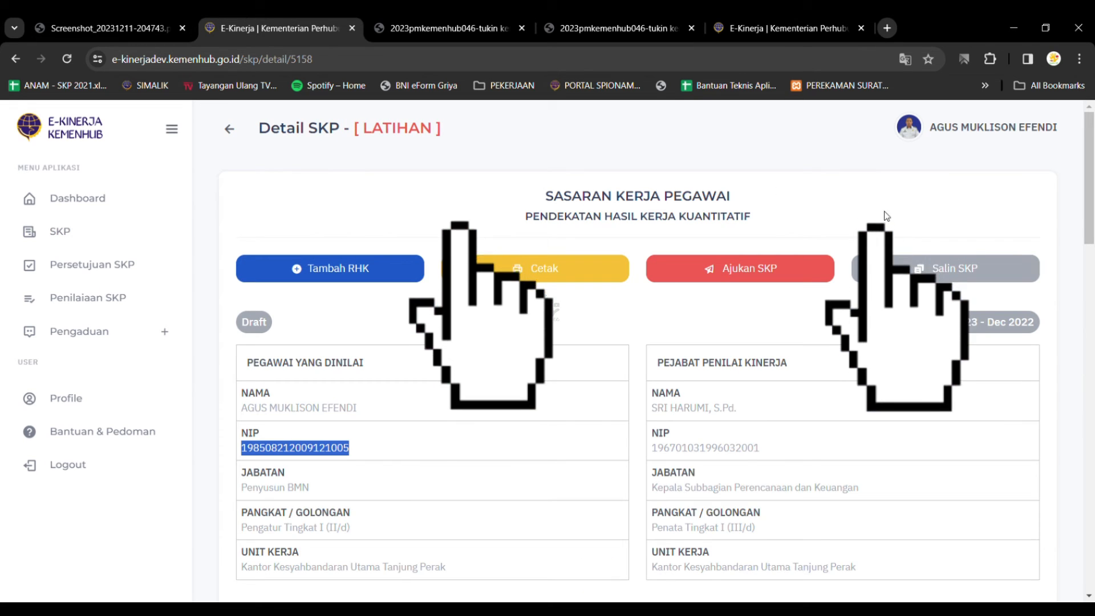
left_click(993, 127)
left_click(963, 251)
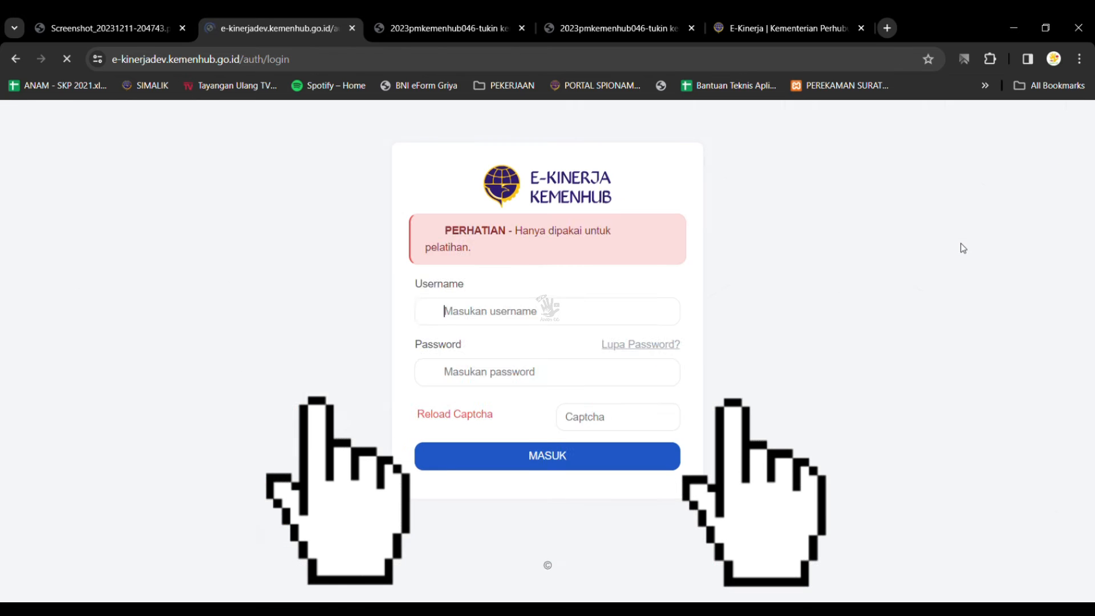
Sign in as the assessor with the copied NIP as username, the account password and the captcha.
double_click(548, 302)
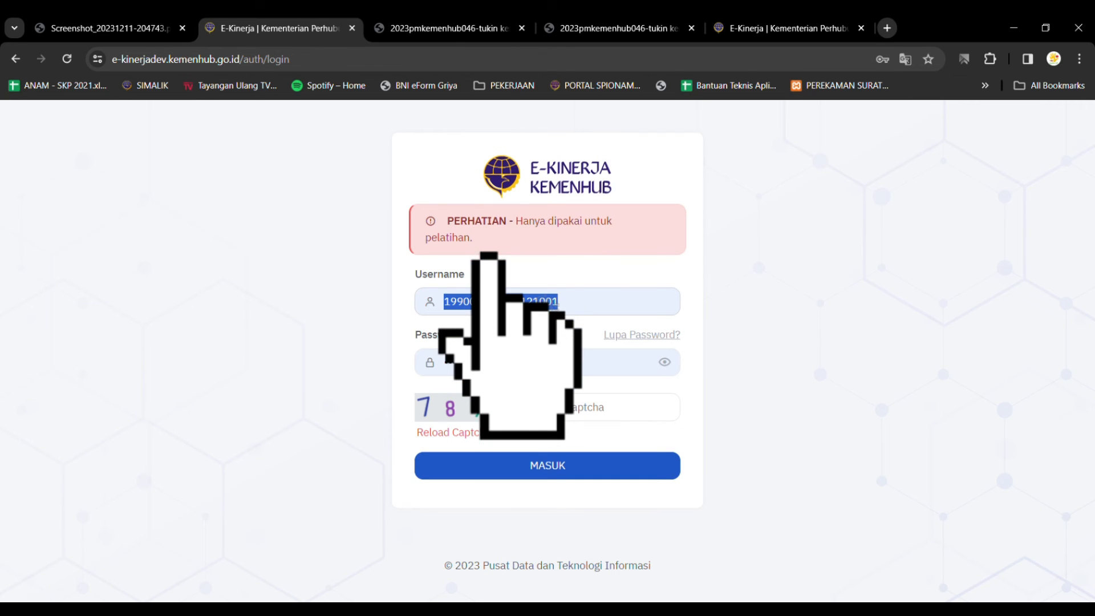
key("ctrl+v")
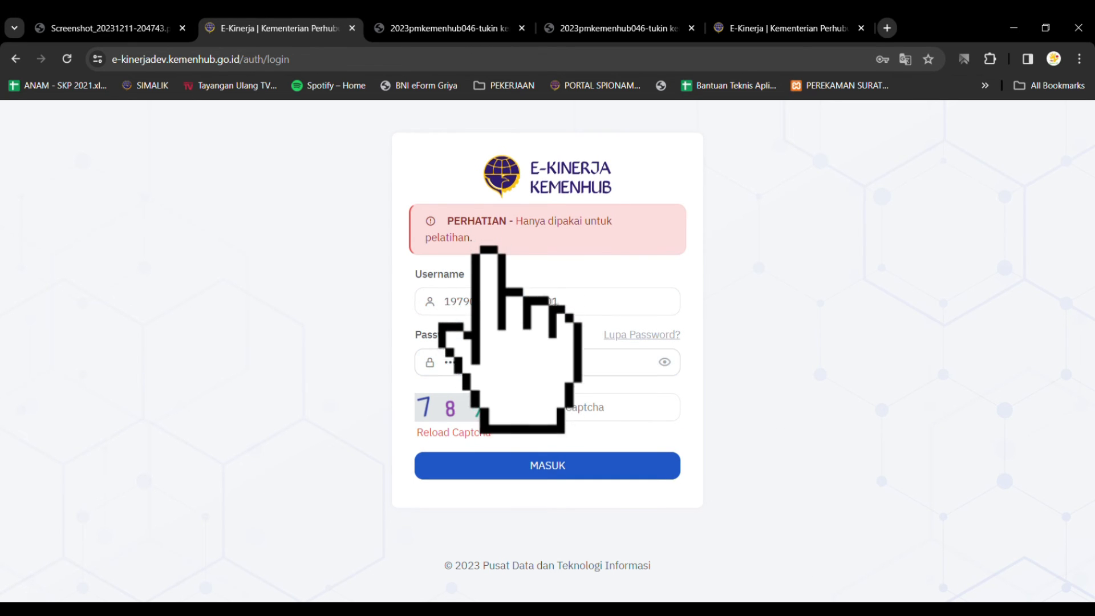
key("BackSpace")
type("••••")
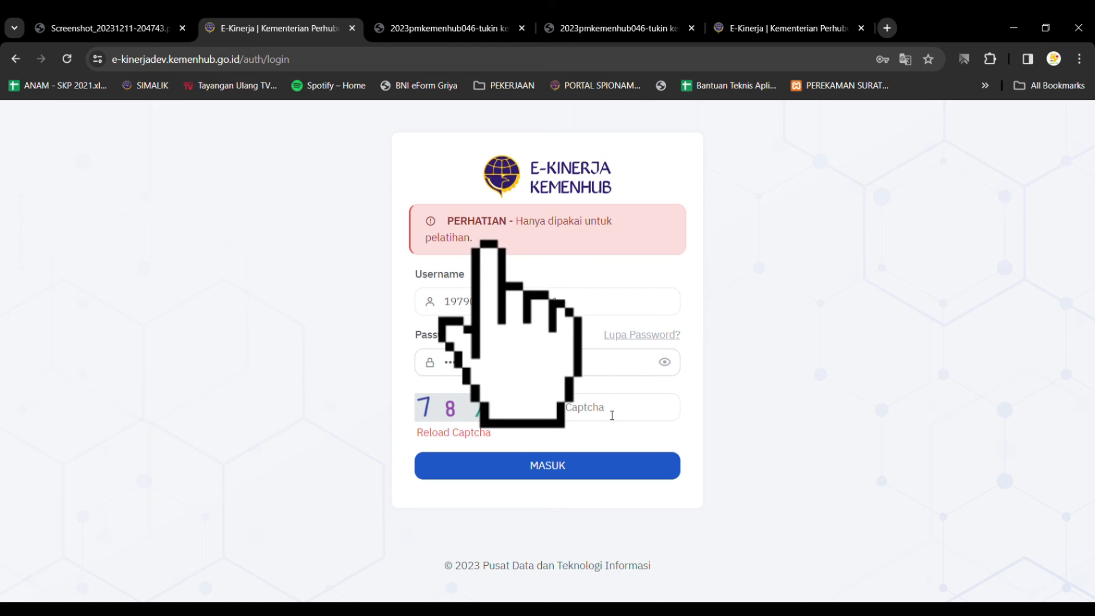
left_click(611, 415)
type("7872")
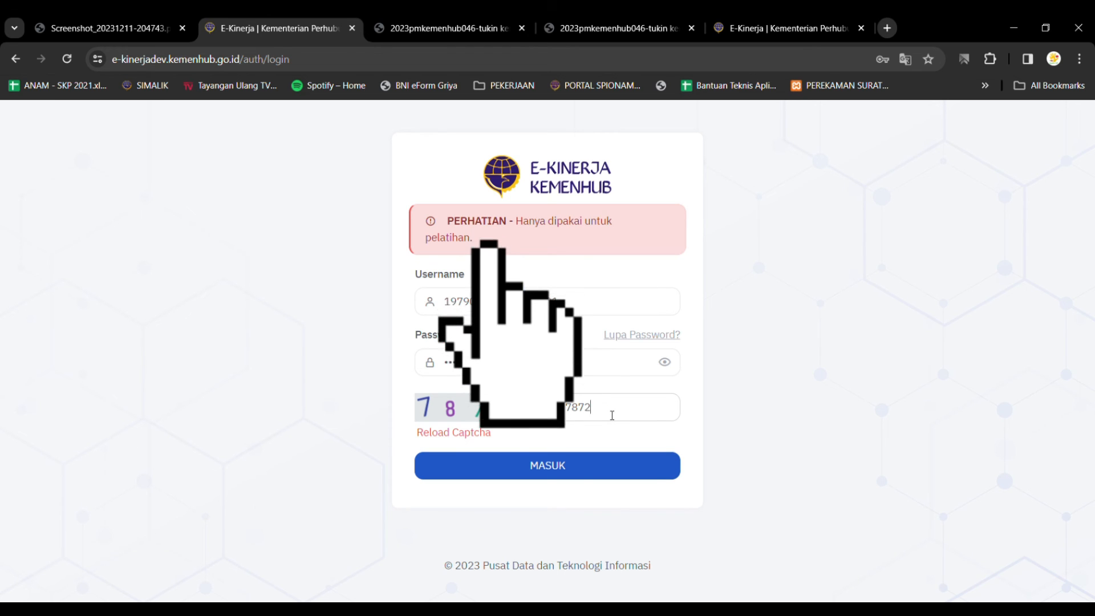
key("Return")
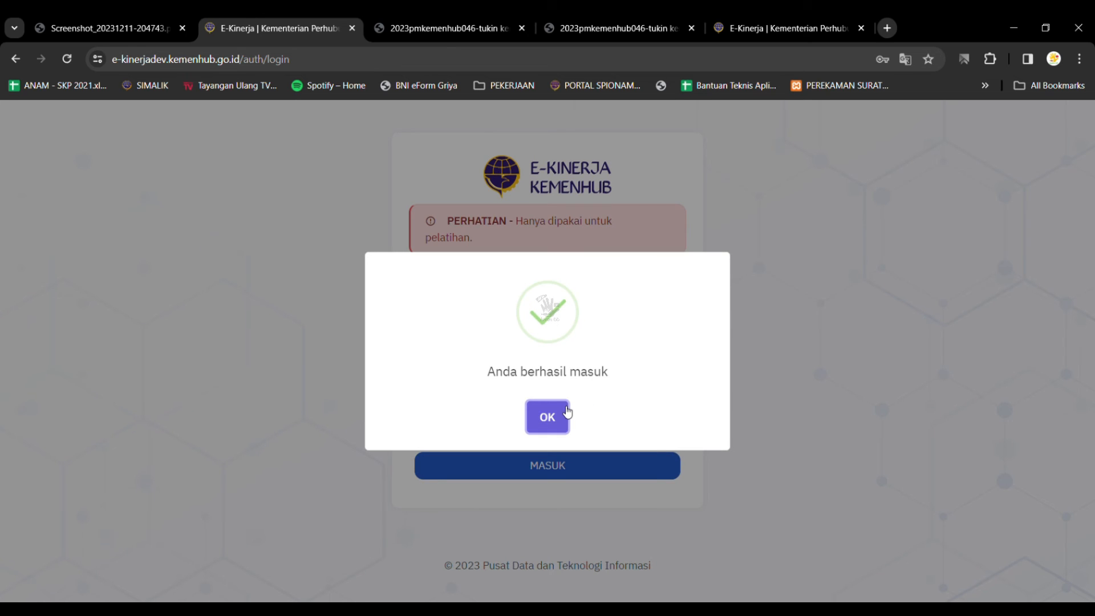
left_click(562, 413)
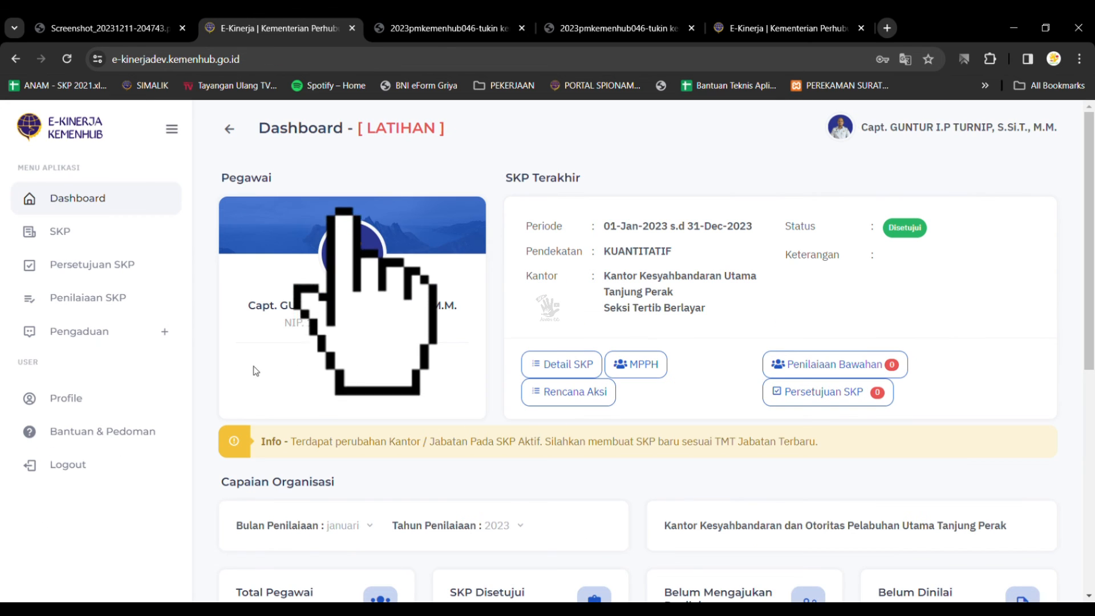
Open the submitted SKP for 01 Oct 2023 - 31 Dec 2023 from the Persetujuan SKP list, approve it and confirm the approval.
triple_click(500, 442)
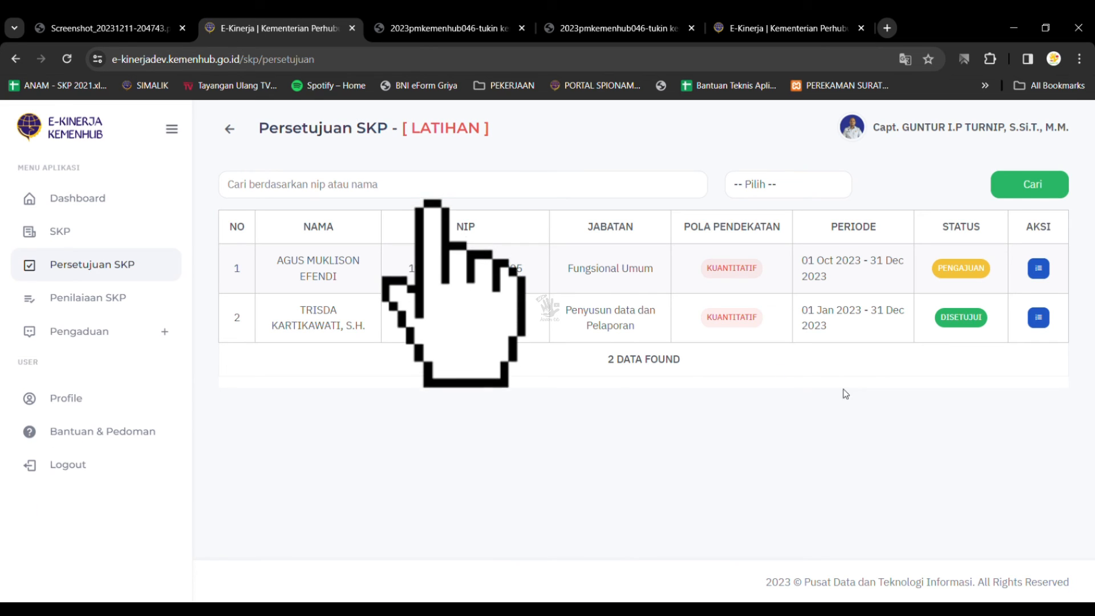
triple_click(329, 266)
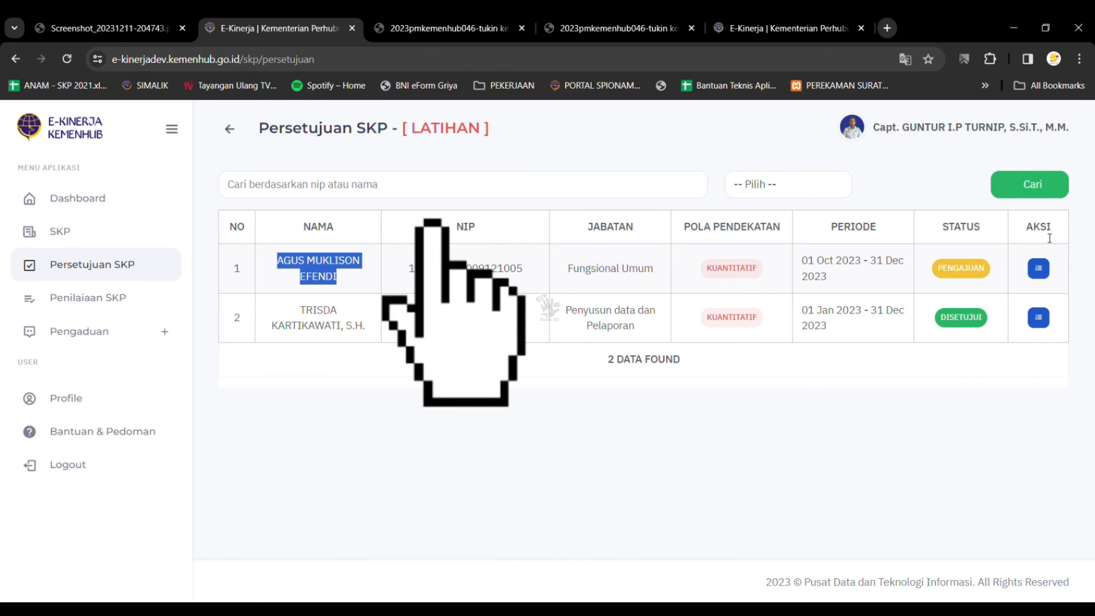
triple_click(828, 271)
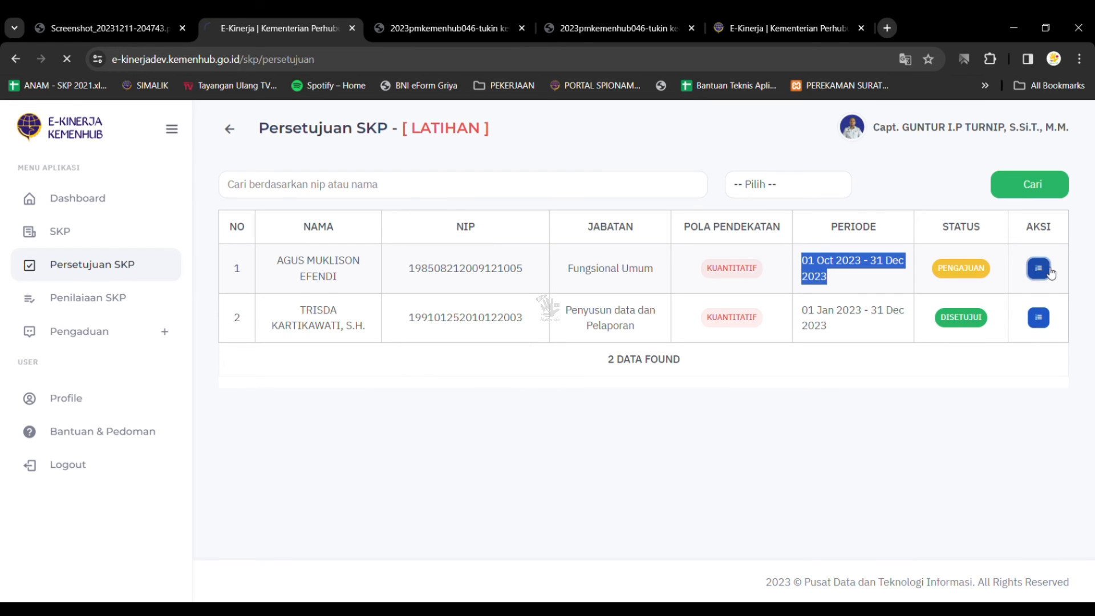
scroll(507, 375, "down", 15)
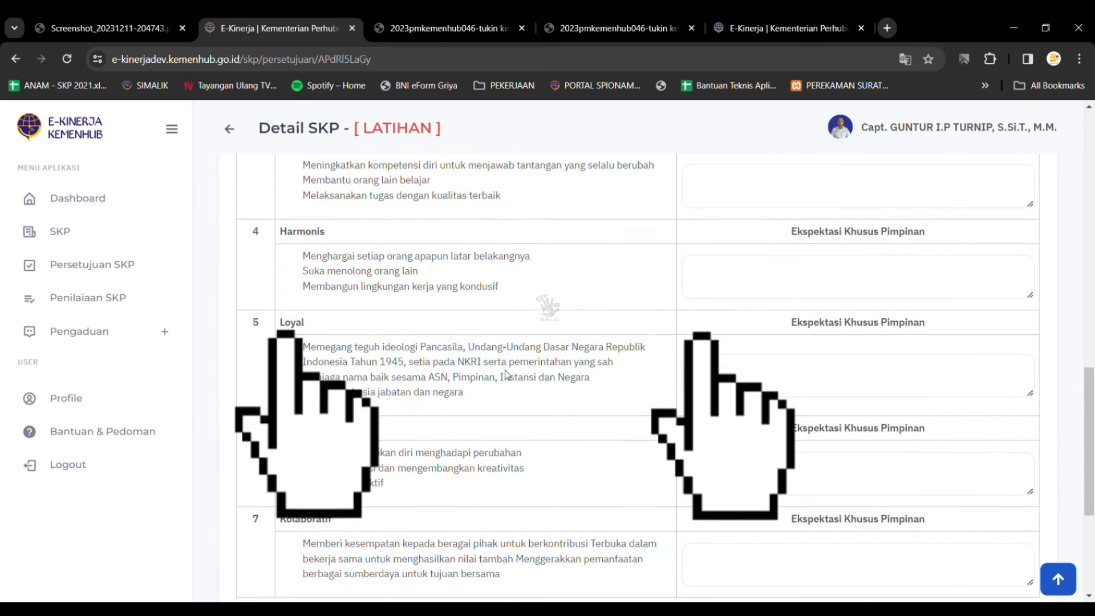
left_click(1019, 517)
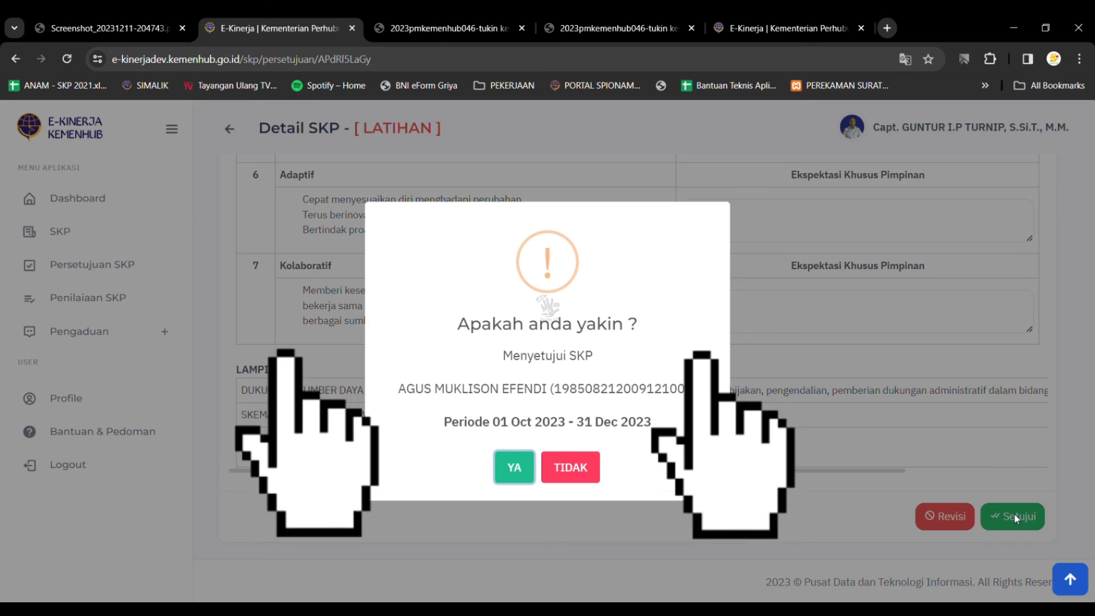
left_click(514, 468)
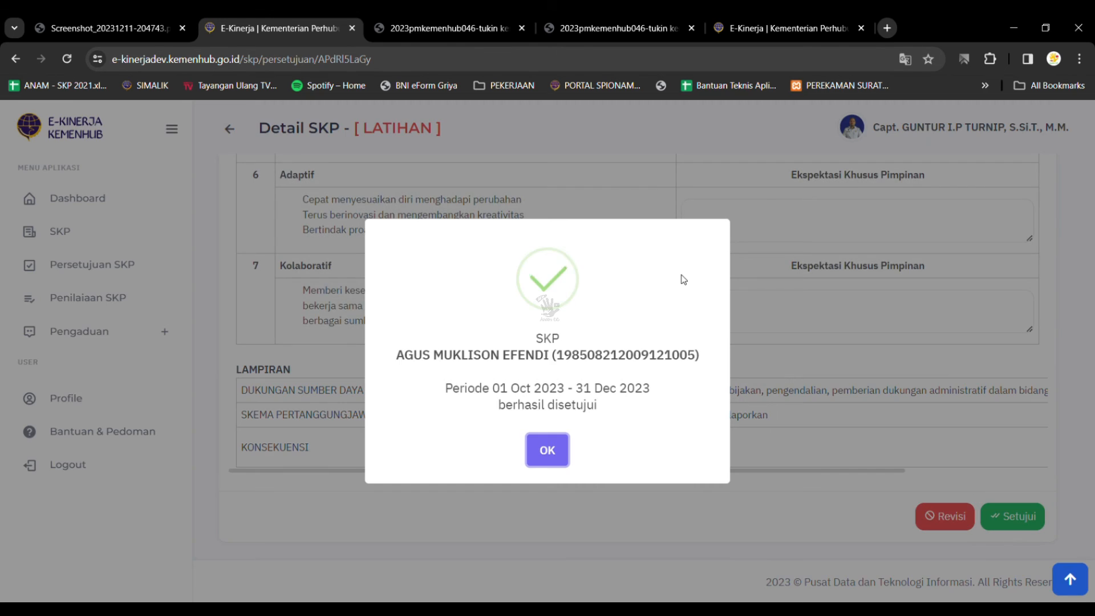
Copy the employee's NIP from the approval message, close the message and log out of the assessor account.
double_click(620, 357)
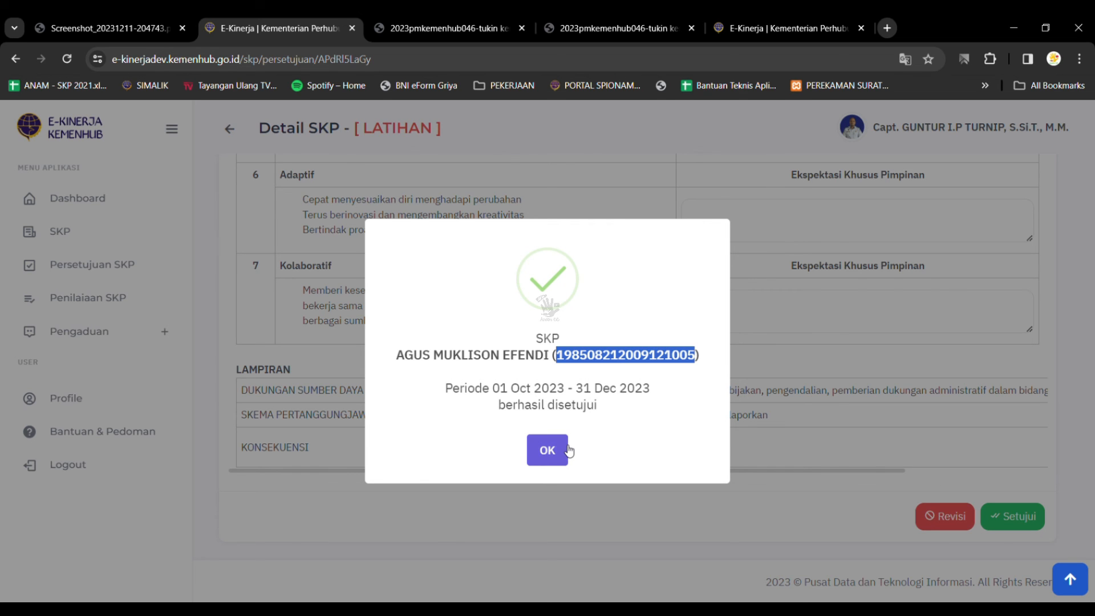
left_click(548, 450)
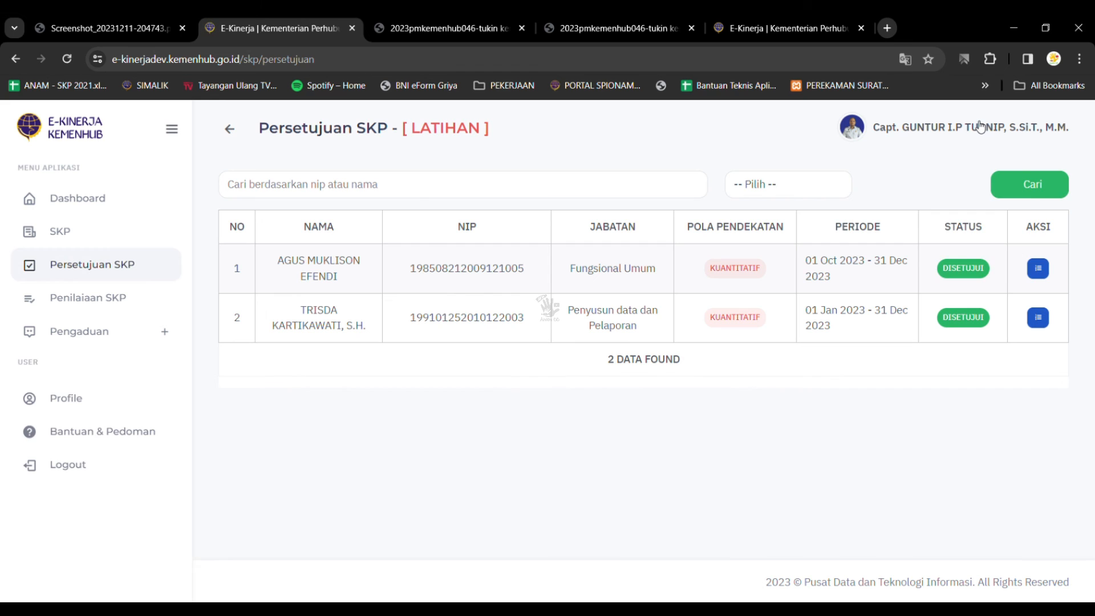
left_click(977, 126)
left_click(963, 252)
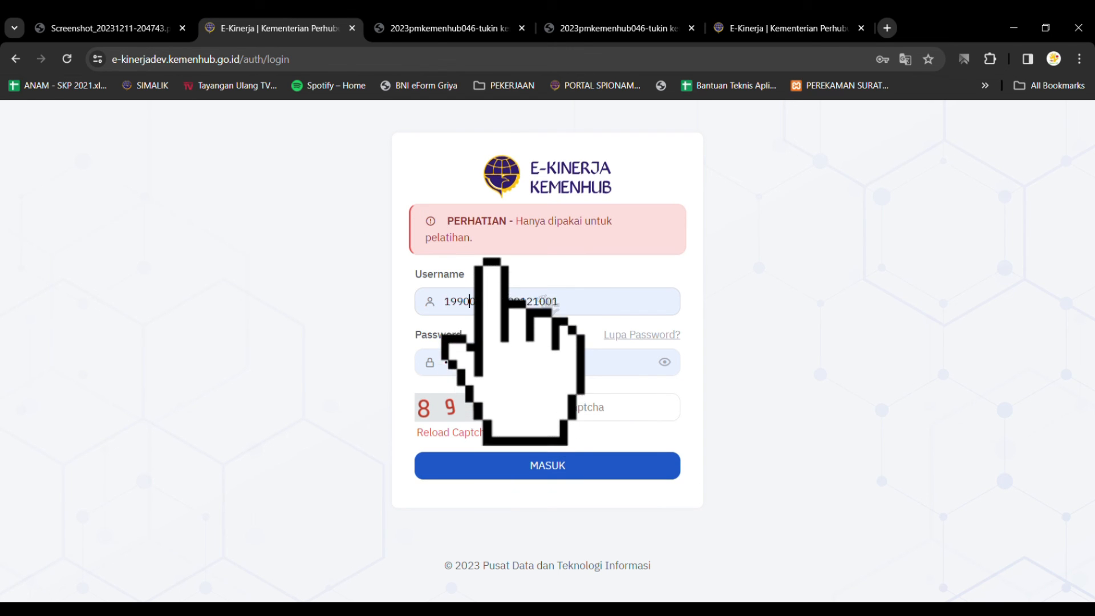
Try to sign in as the employee with the copied NIP as username, the account password and the captcha.
double_click(470, 302)
key("ctrl+v")
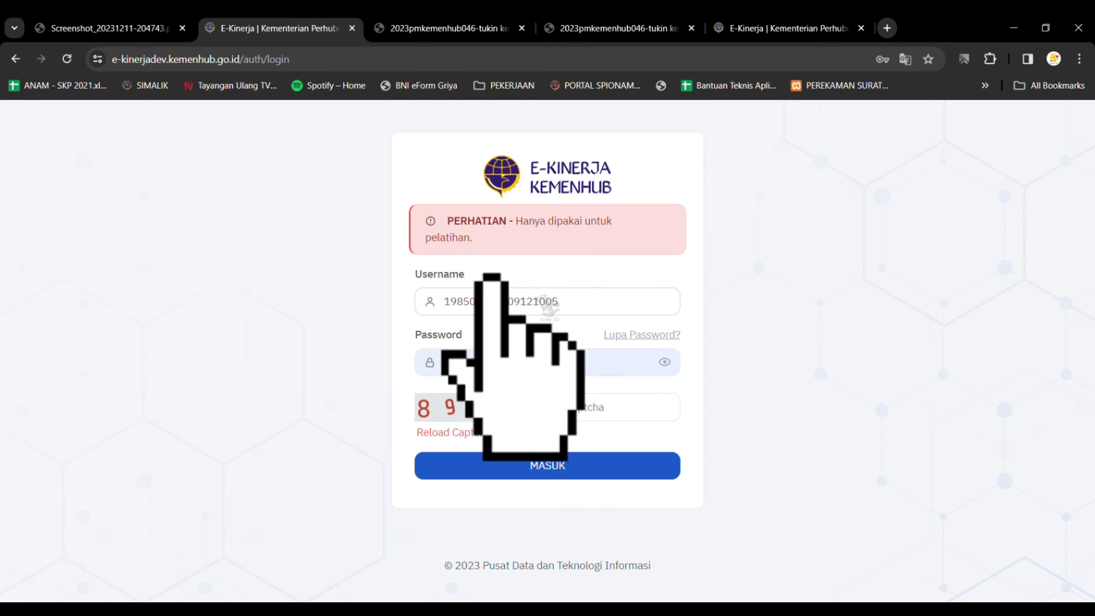
key("Tab")
key("ctrl+v")
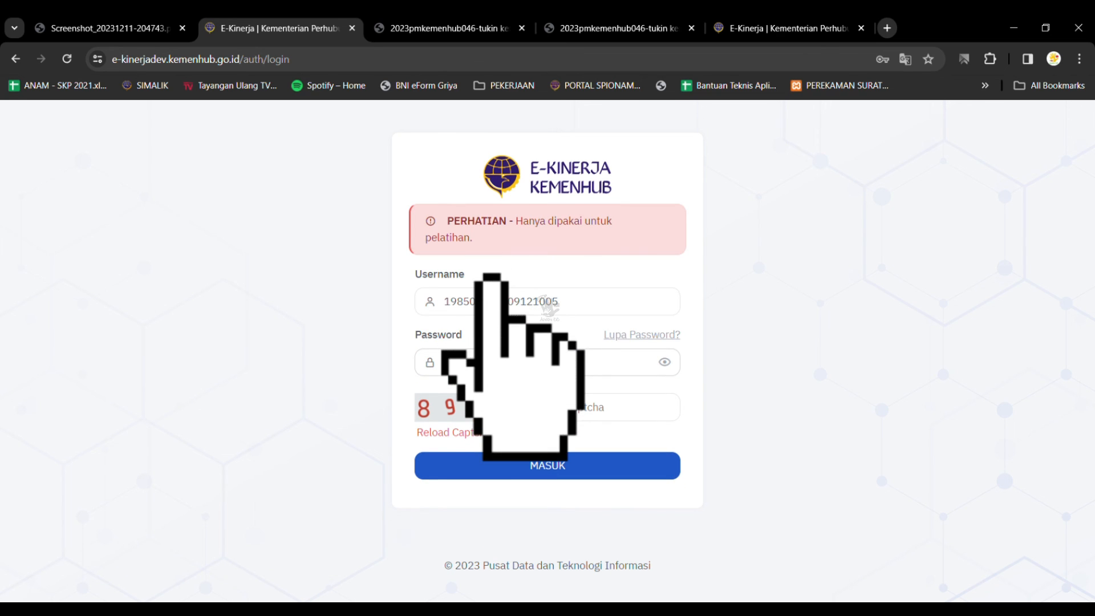
key("Tab")
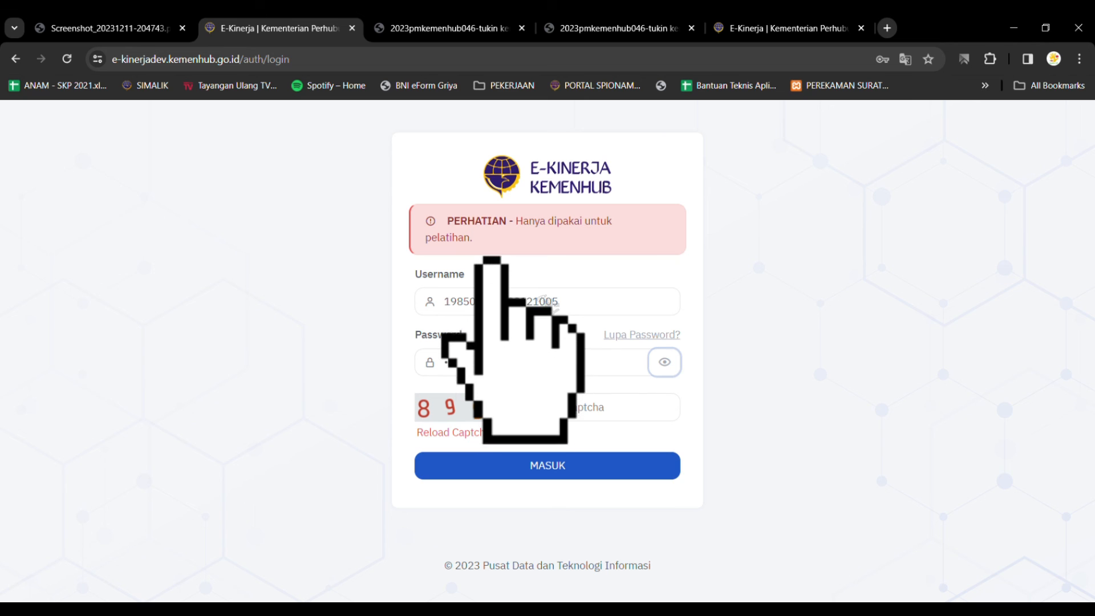
key("Tab")
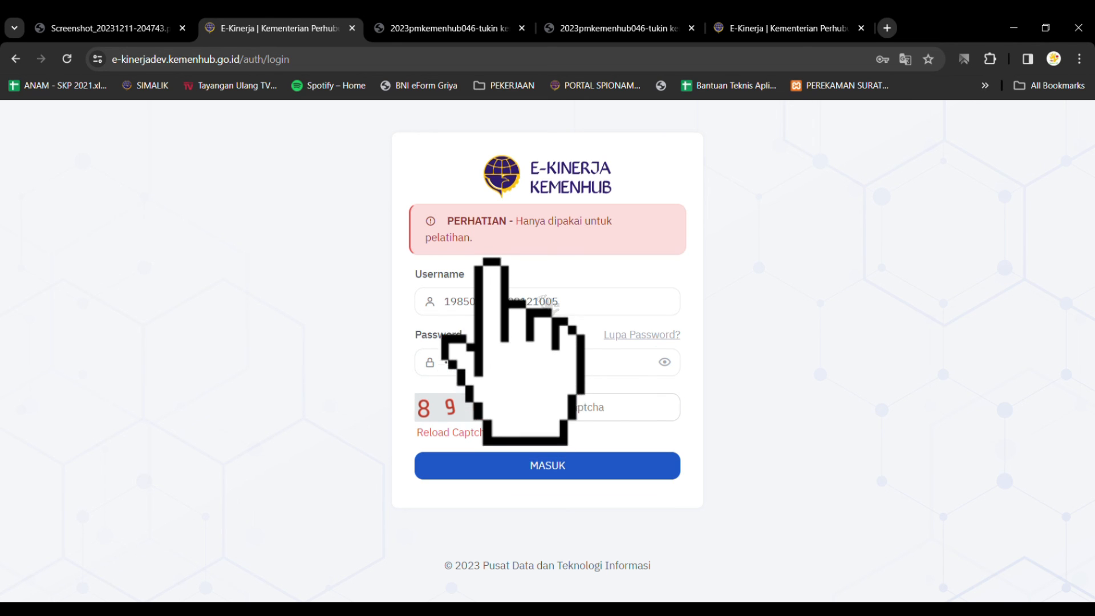
type("89")
key("Return")
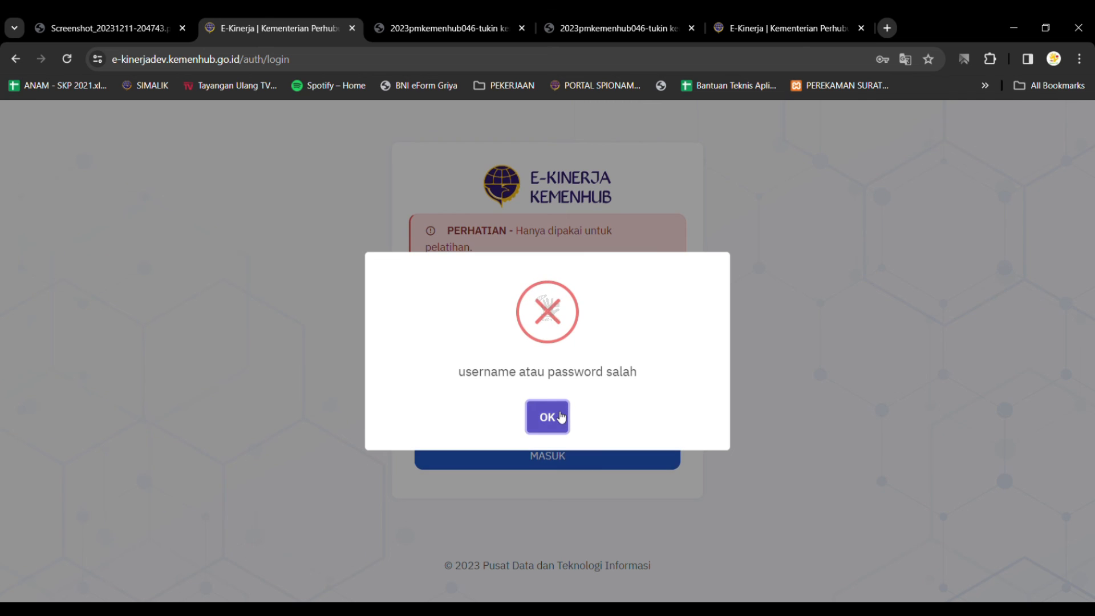
left_click(559, 417)
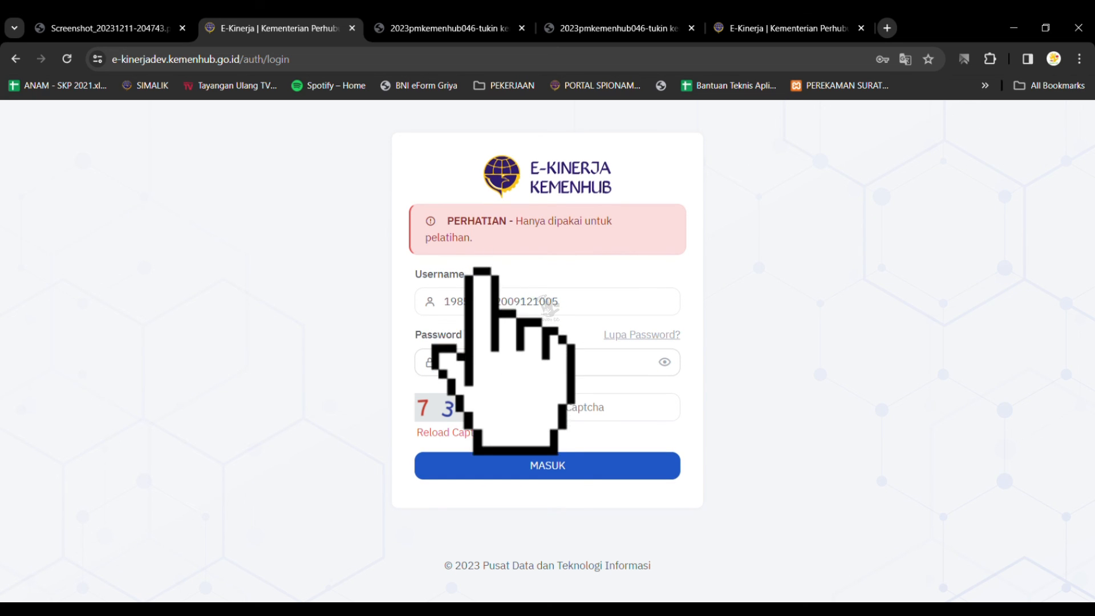
Sign in to the employee account by re-entering the account password and filling in the new captcha.
key("Tab")
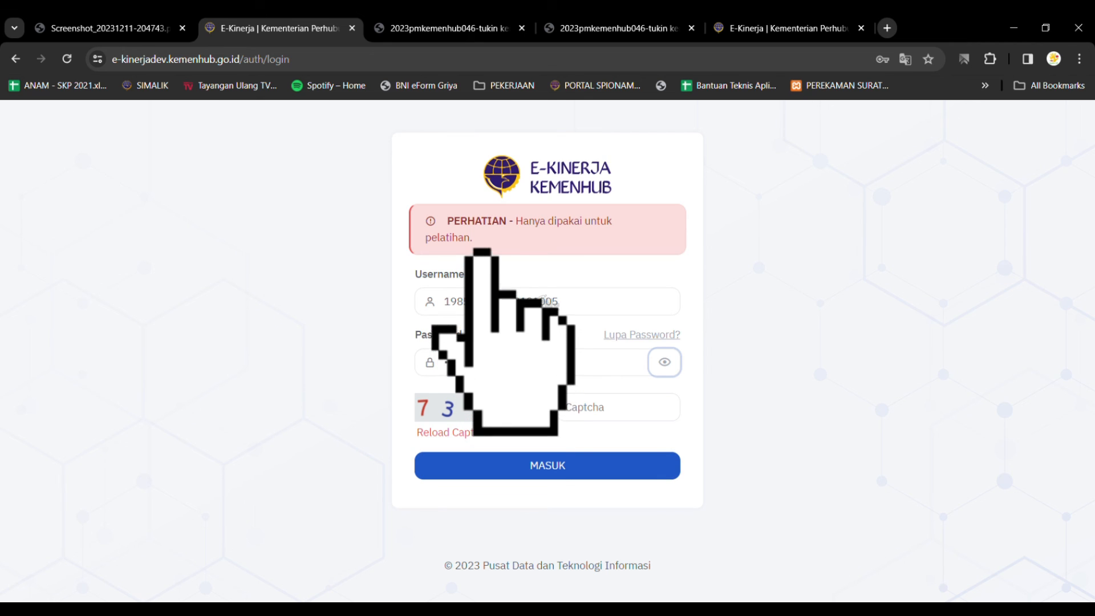
left_click(597, 420)
type("7326")
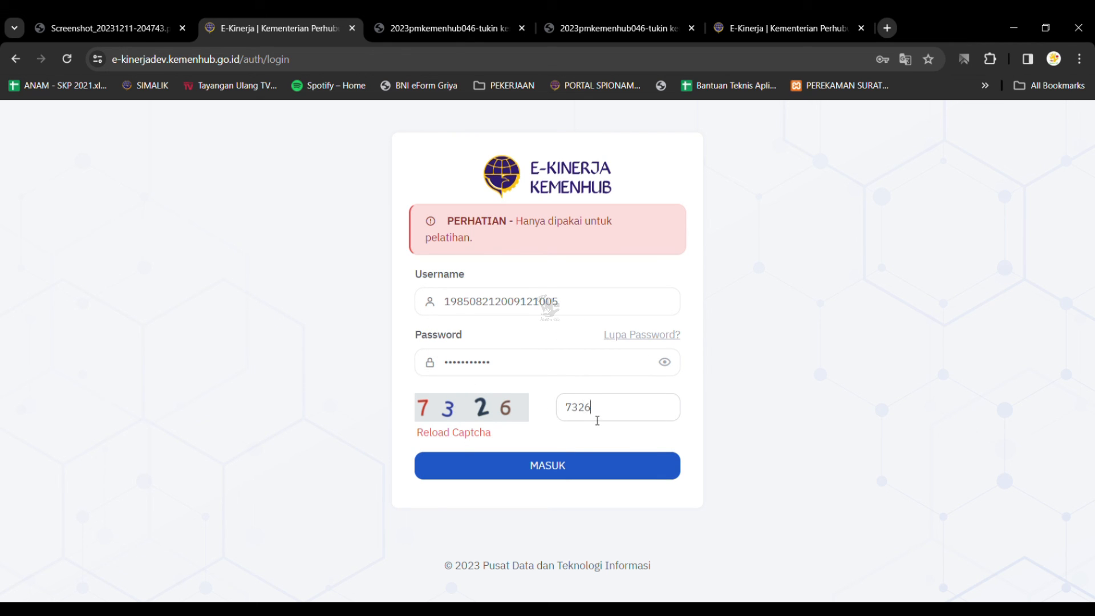
key("Return")
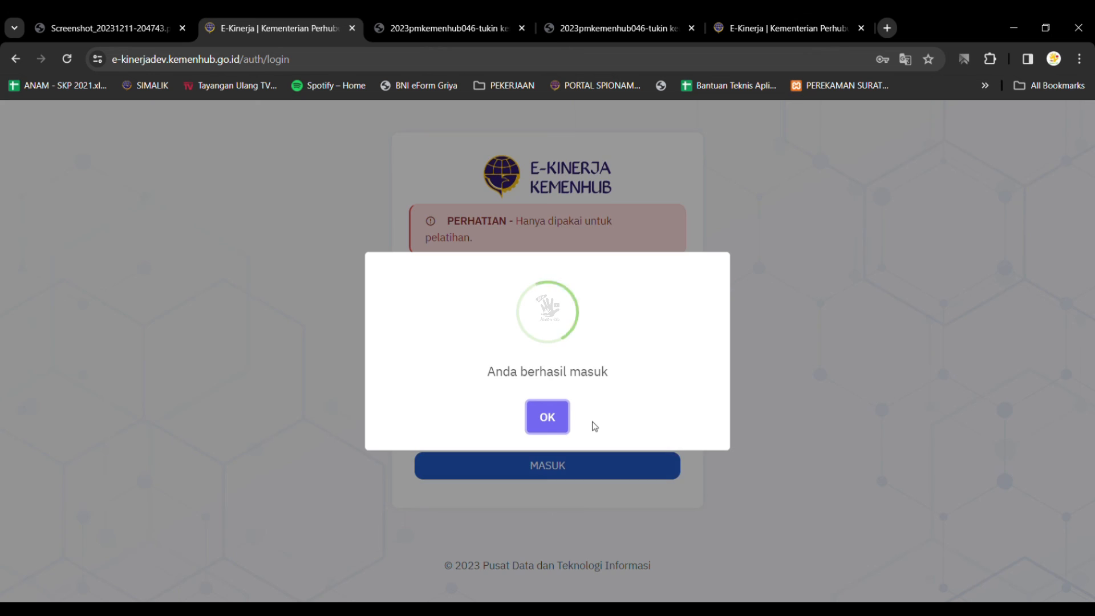
left_click(564, 417)
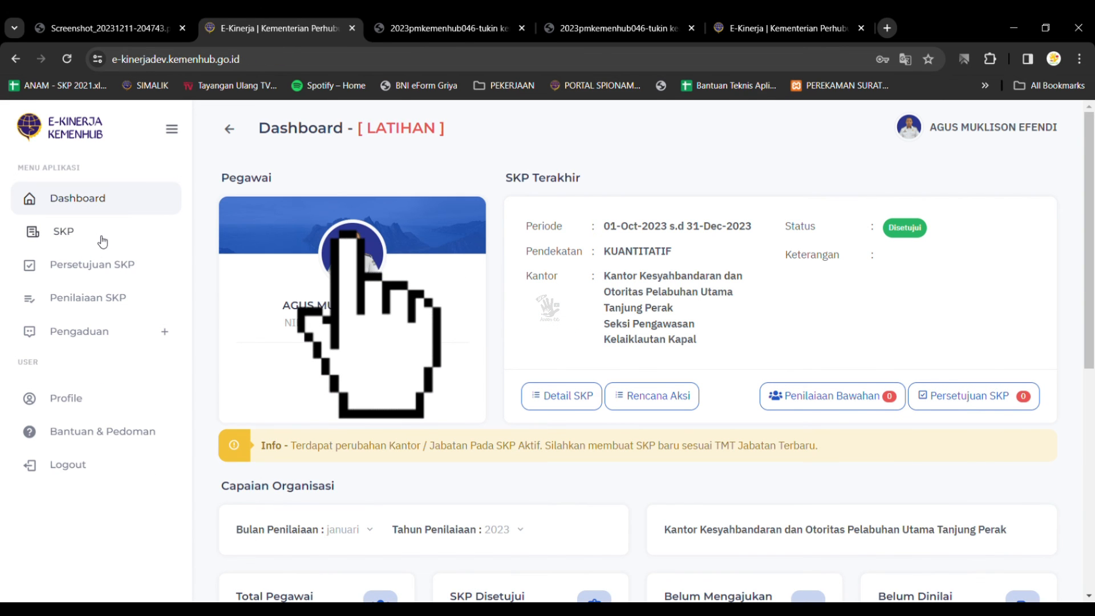
Open the Rencana Aksi of the latest SKP, 01-Oct-2023 to 31-Dec-2023, and examine its list of months.
triple_click(631, 227)
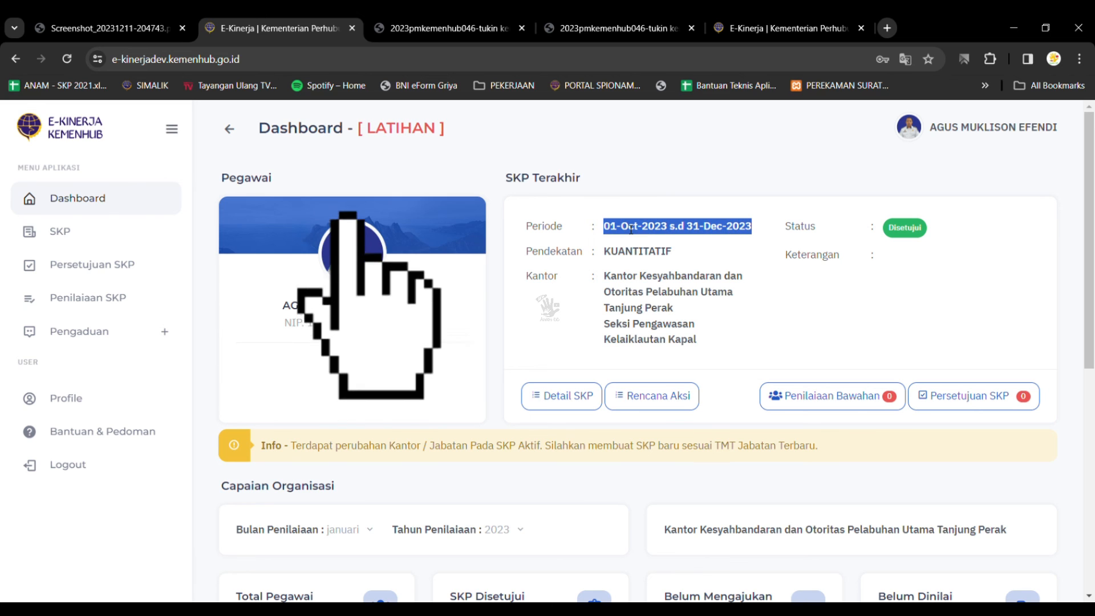
left_click(630, 404)
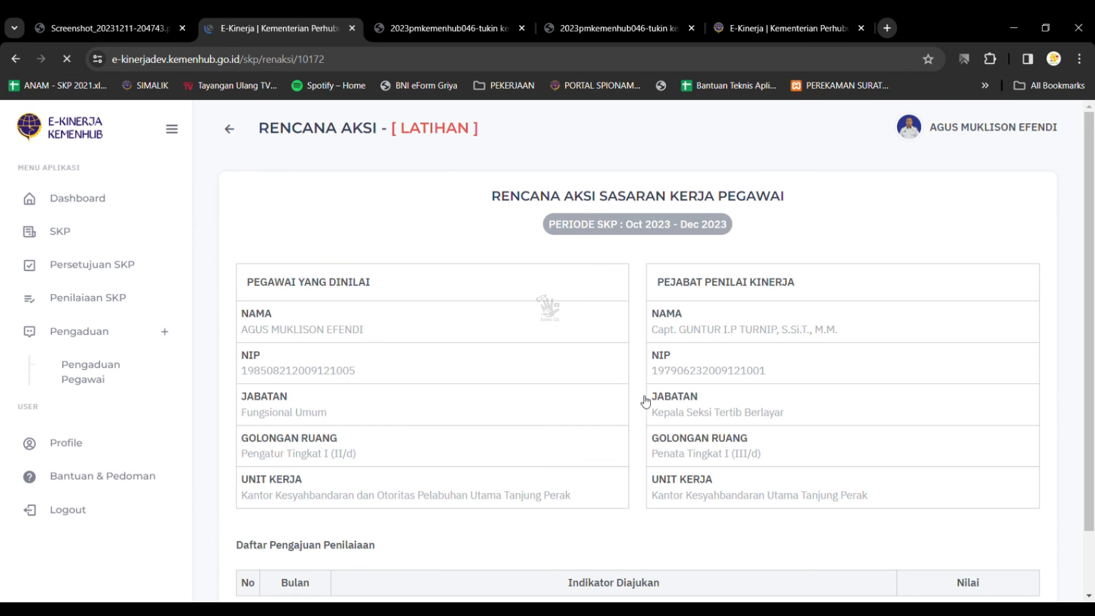
scroll(642, 445, "down", 3)
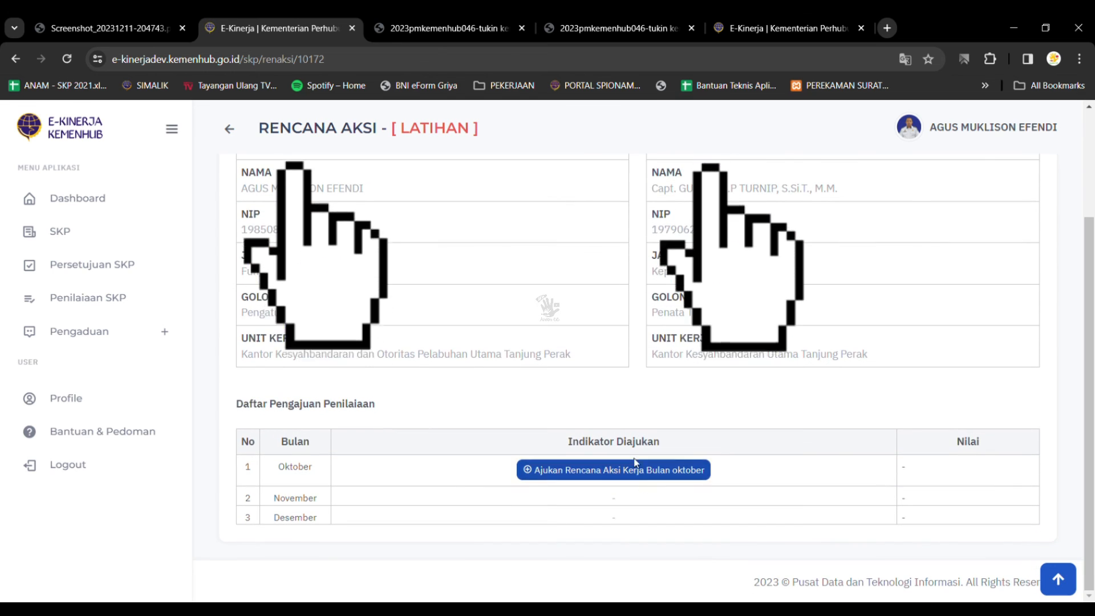
left_click_drag(279, 466, 335, 523)
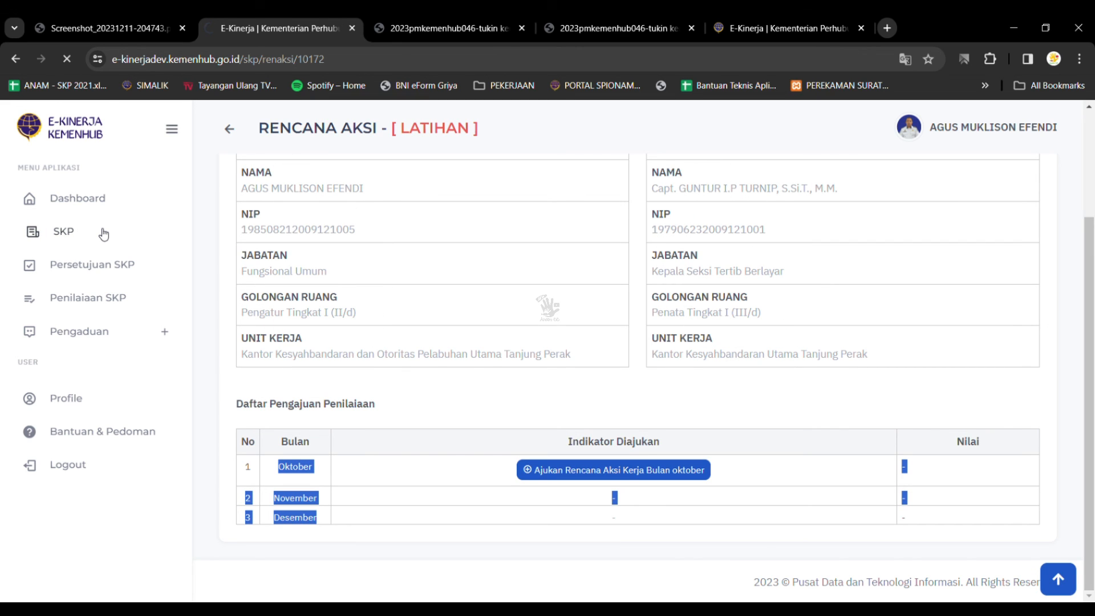
Open the Rencana Aksi of the older SKP starting 01-Jan-2023 from the SKP list and examine its list of months.
left_click(60, 231)
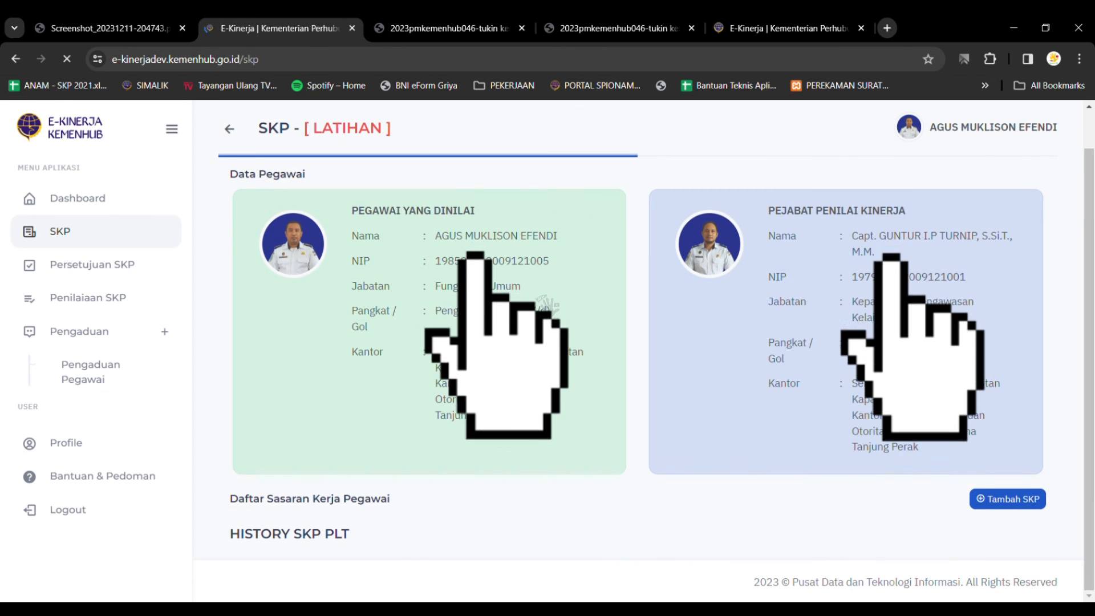
scroll(650, 354, "down", 5)
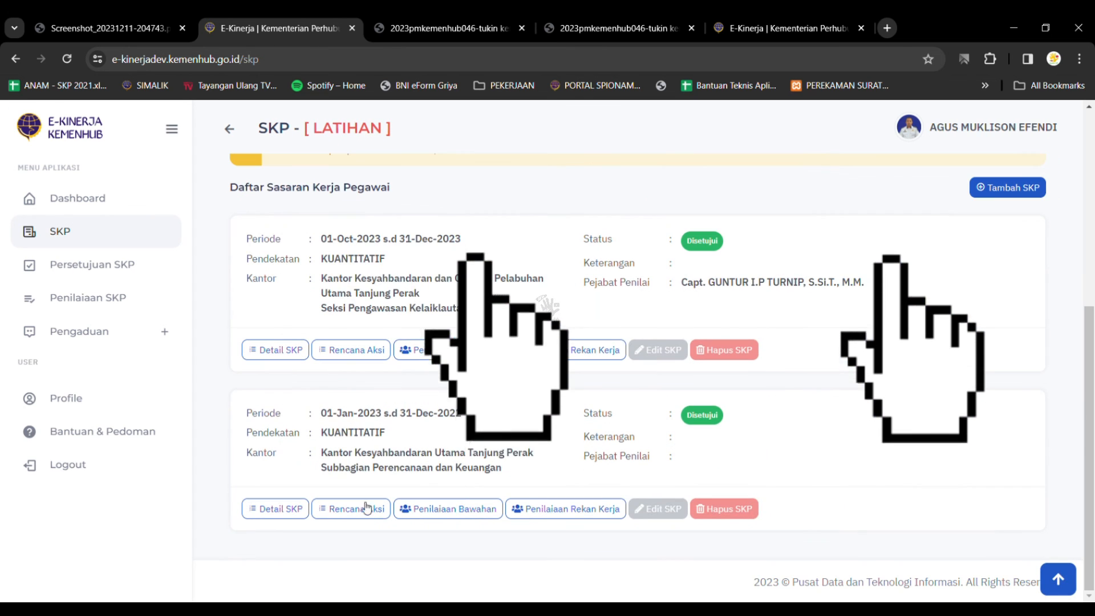
left_click(330, 509)
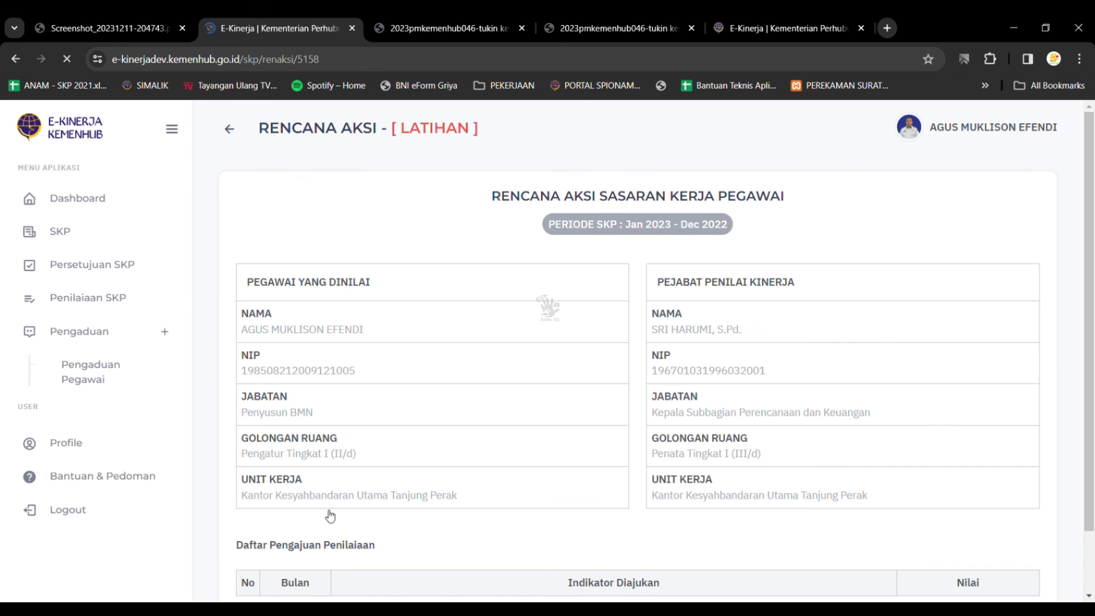
scroll(643, 473, "down", 1)
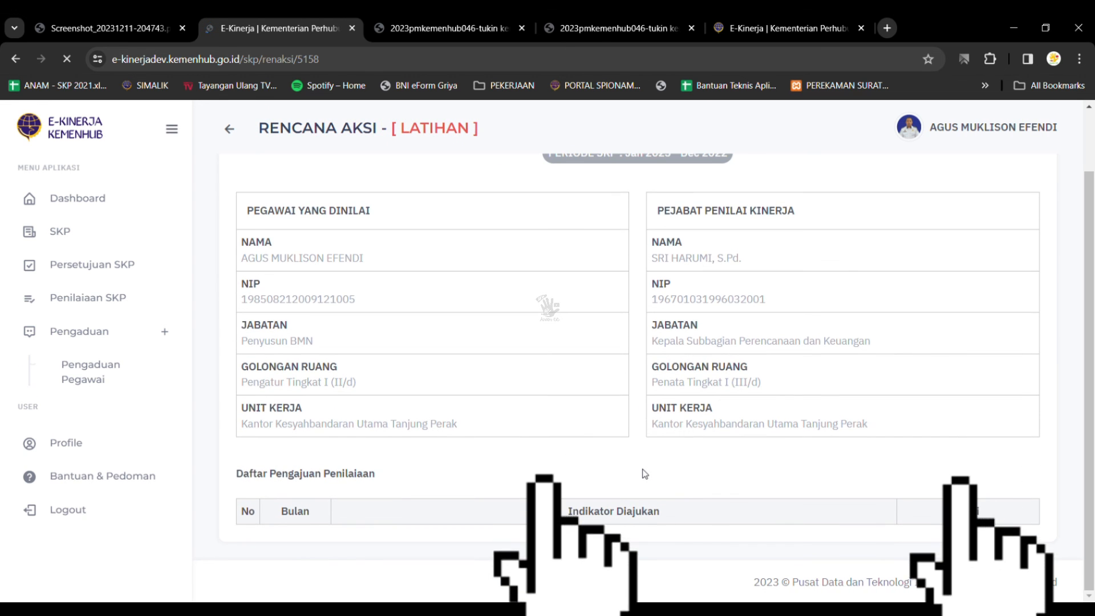
scroll(643, 473, "down", 1)
scroll(644, 473, "down", 3)
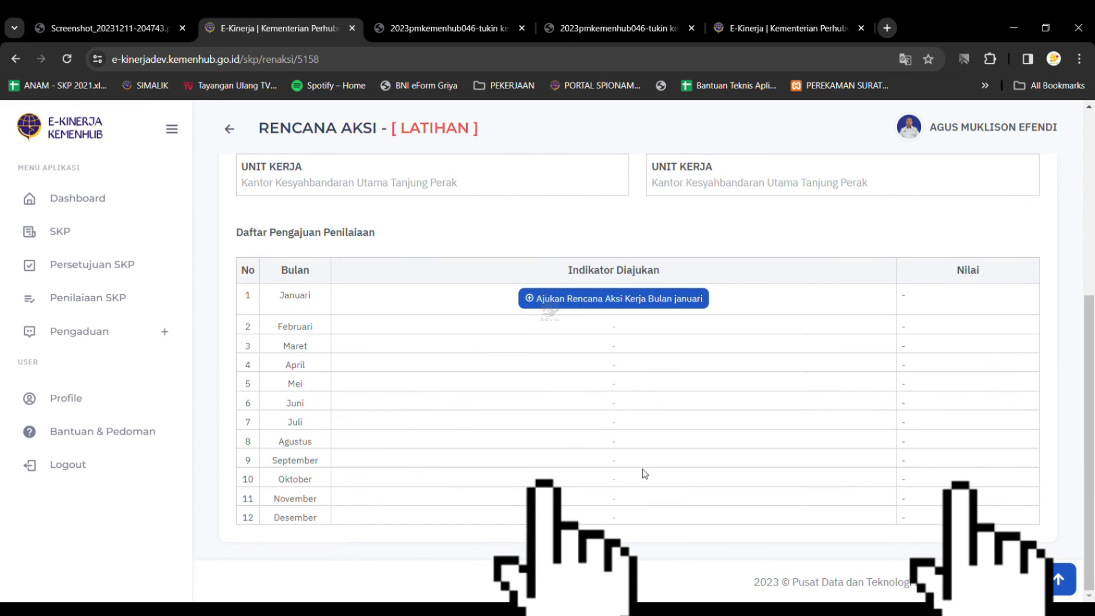
View the performance indicators selectable for January, close the selection without saving and check which assessor the older SKP names.
left_click(599, 301)
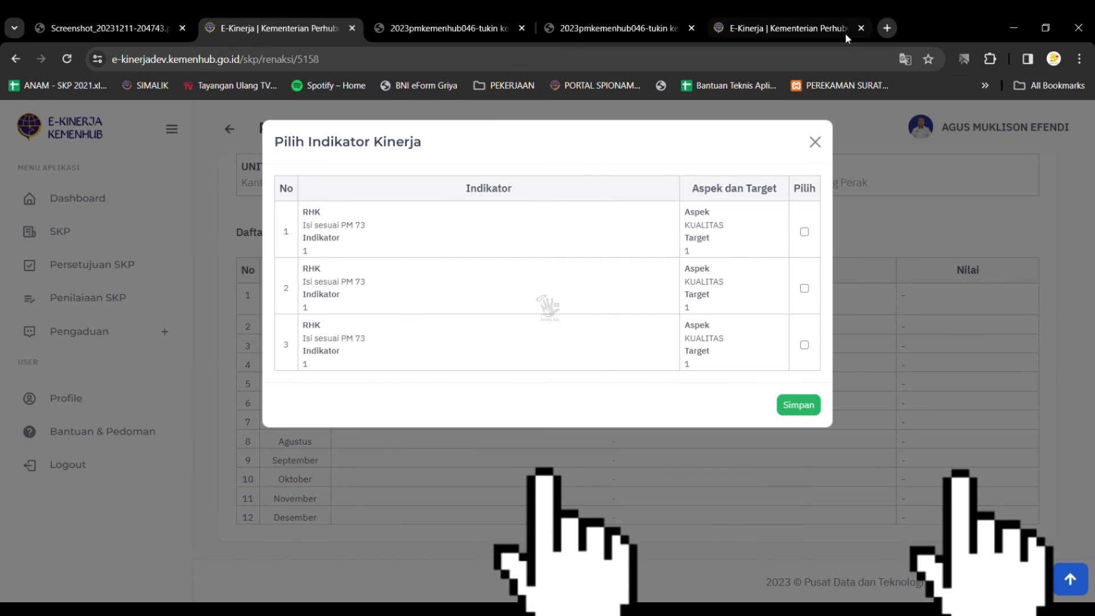
left_click(820, 146)
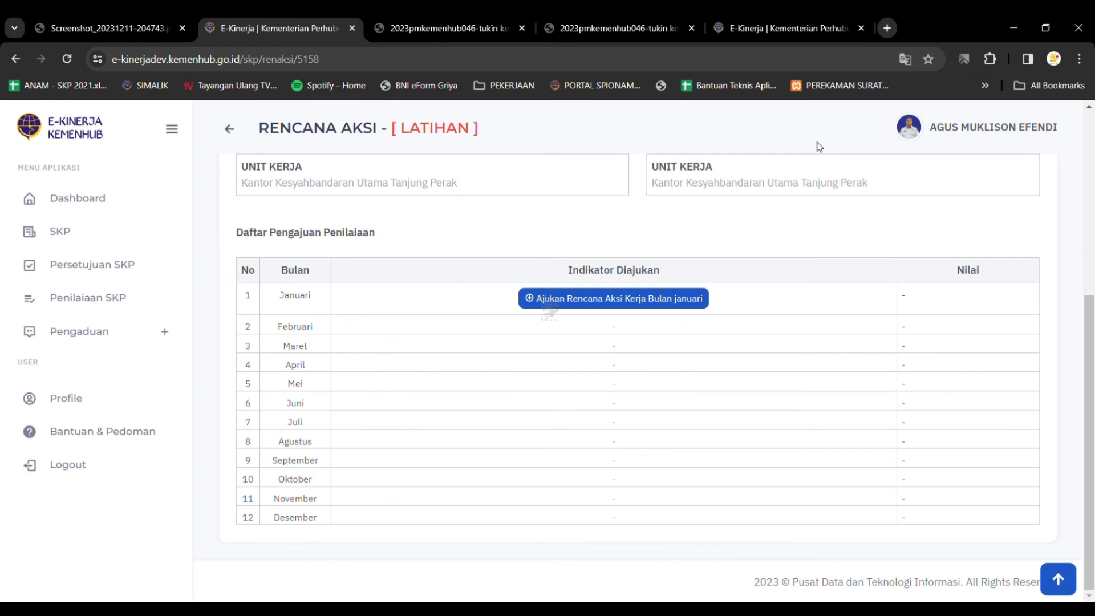
scroll(744, 394, "up", 5)
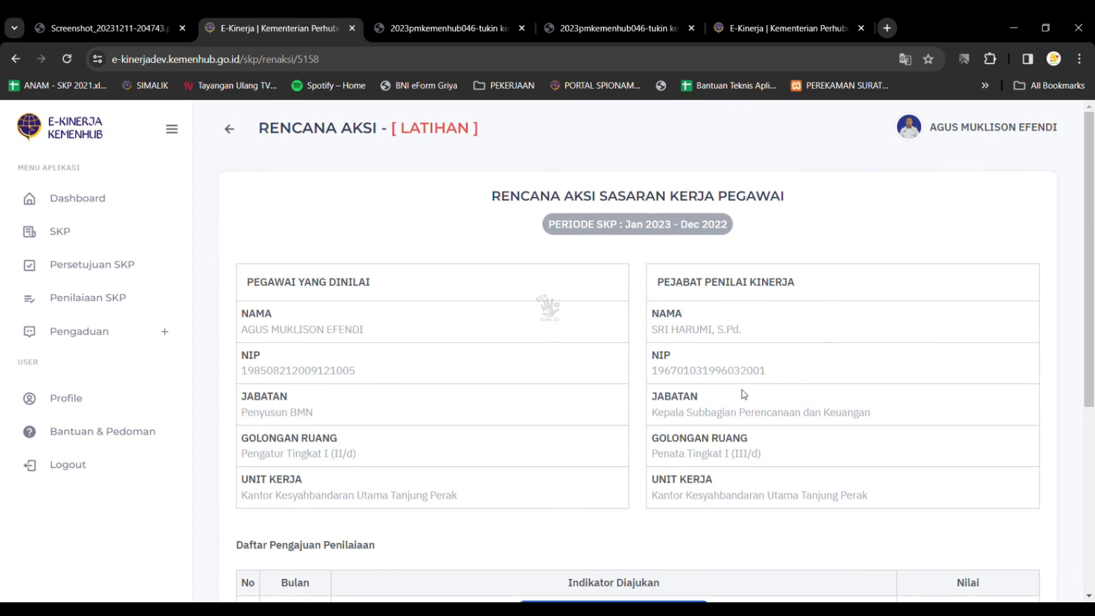
triple_click(696, 333)
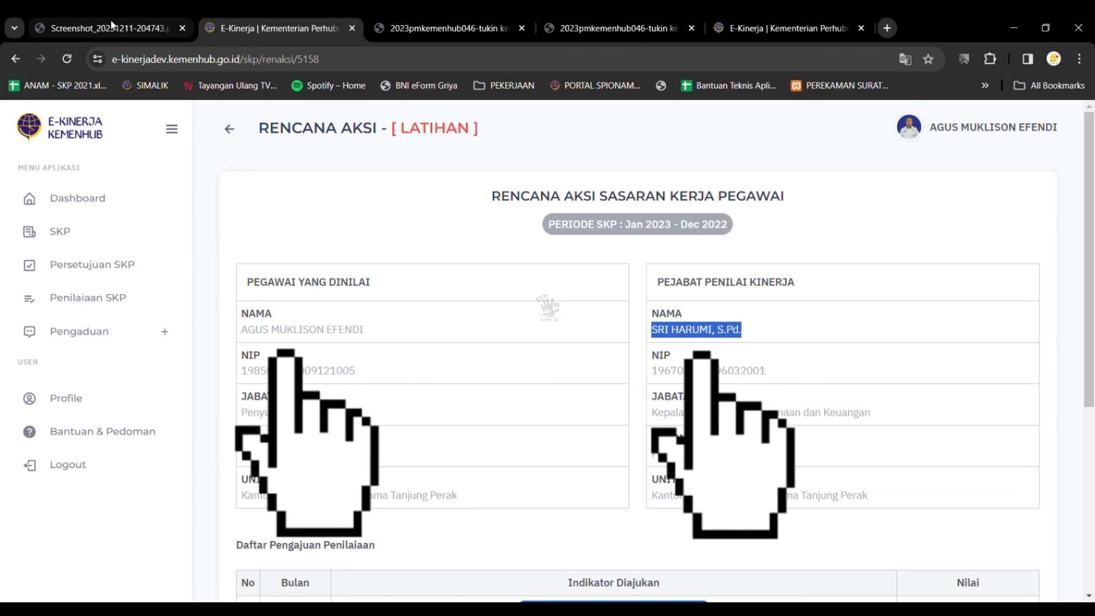
Return to the employee's SKP list and compare it with the chat screenshot asking about two placements in one year.
left_click(69, 234)
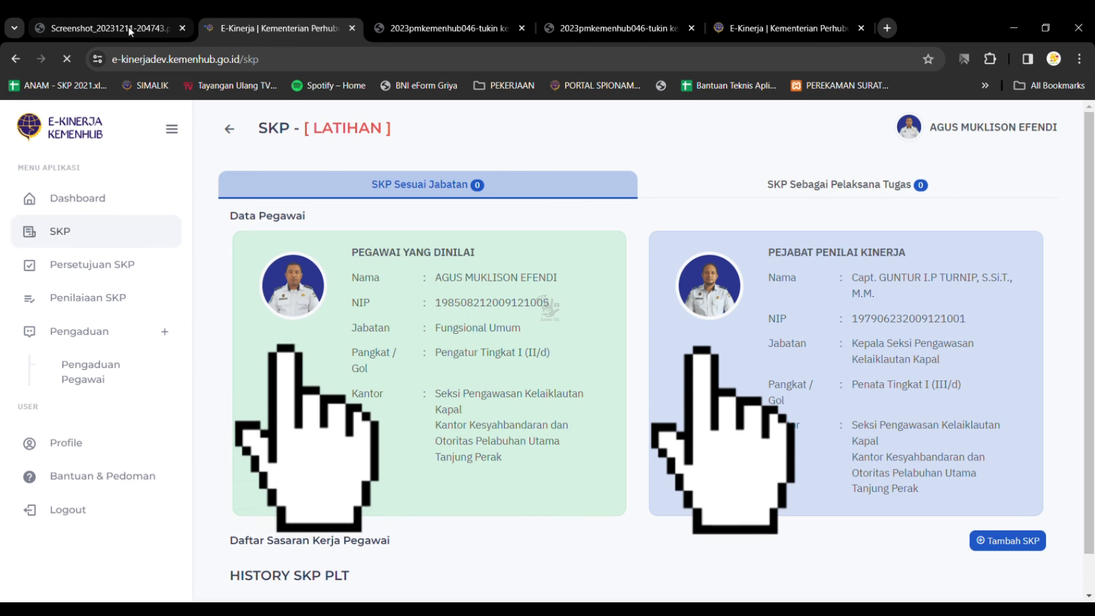
left_click(130, 30)
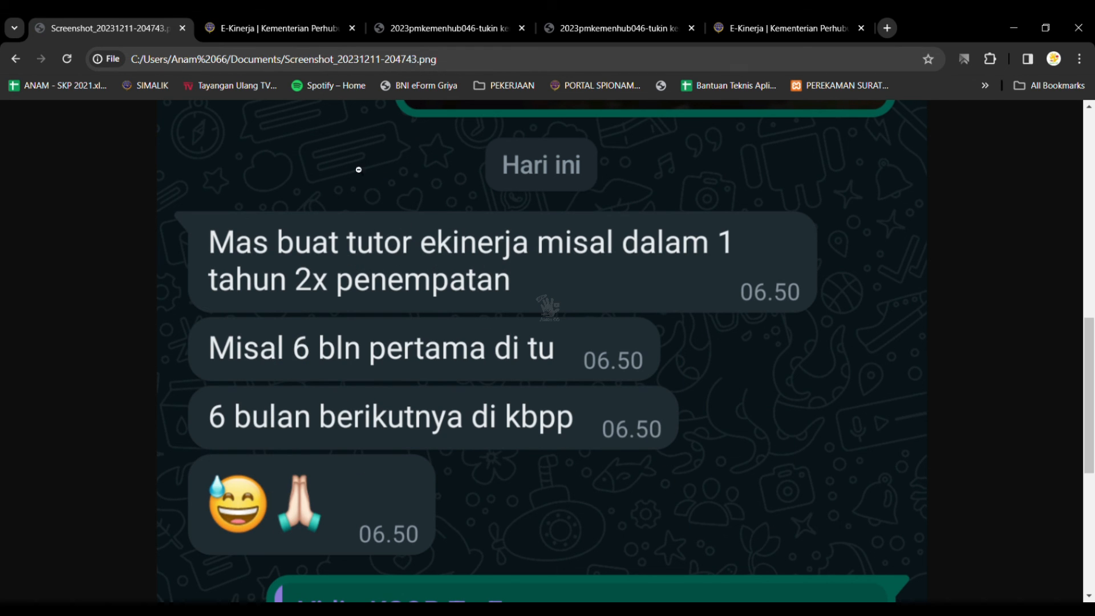
left_click(266, 32)
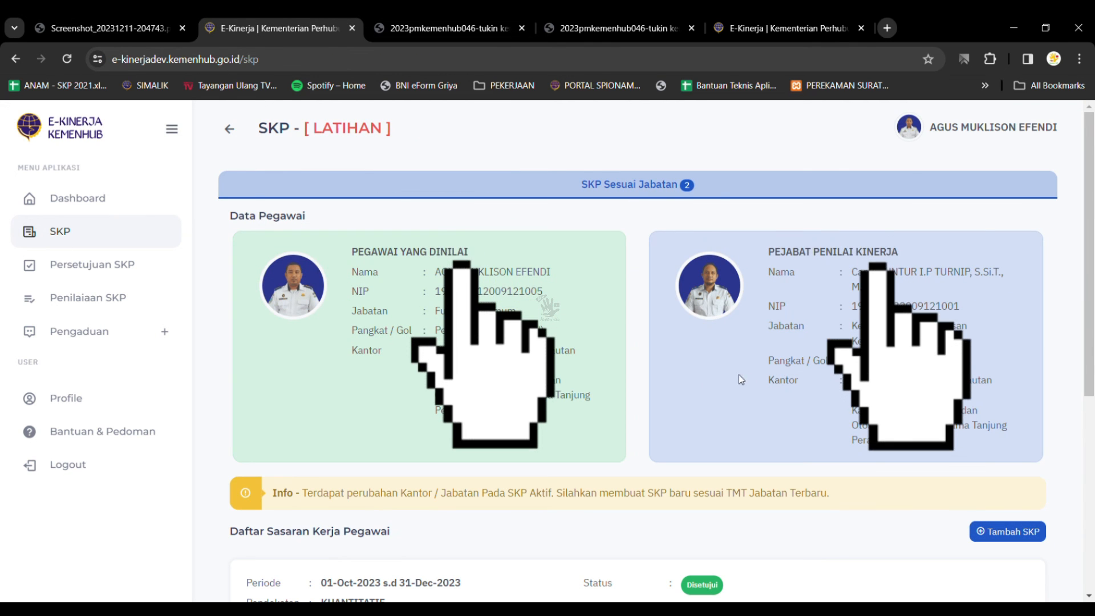
left_click(140, 23)
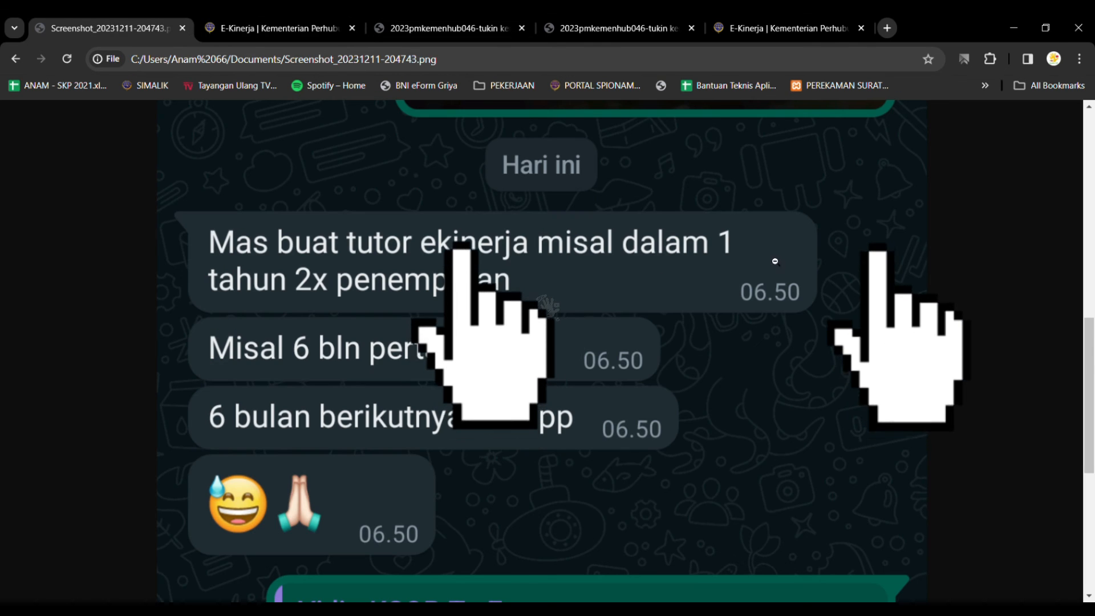